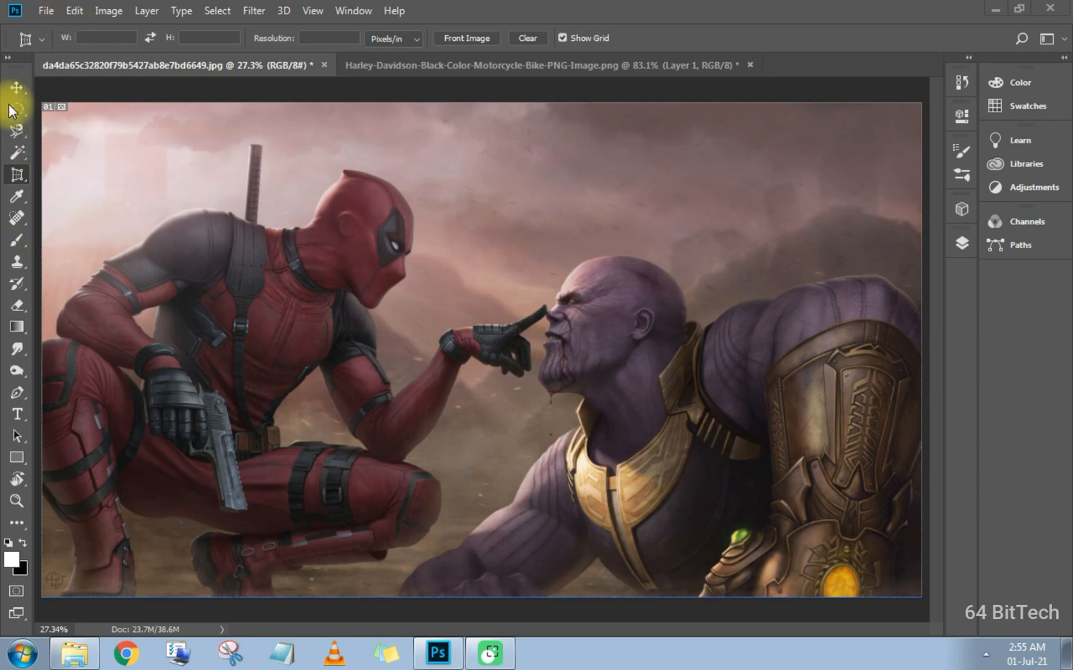
key("space")
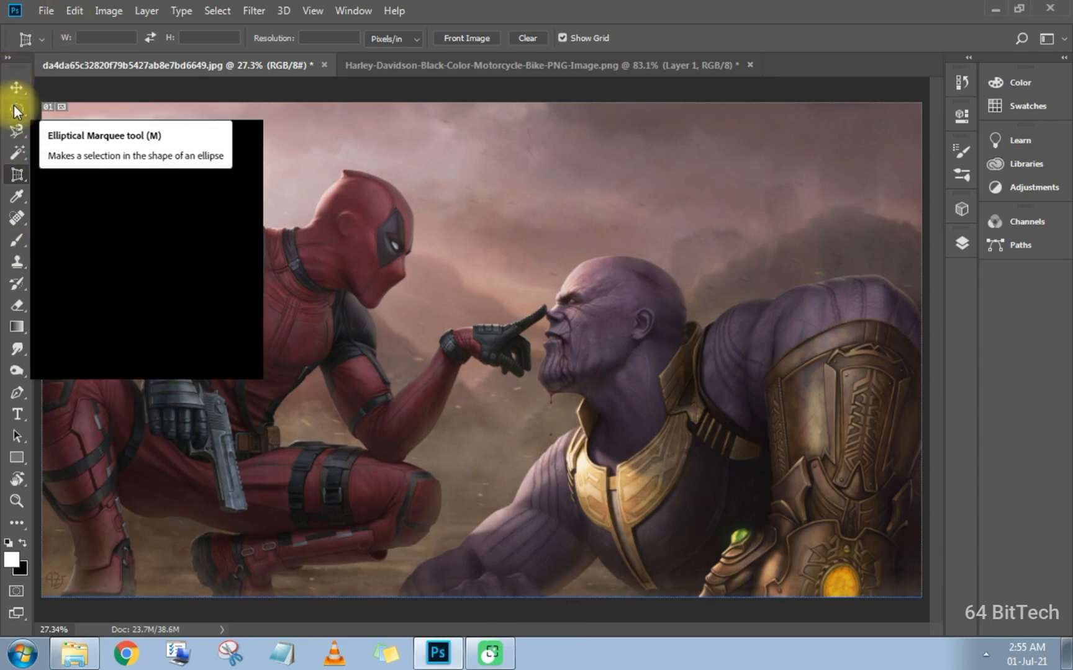
left_click(14, 107)
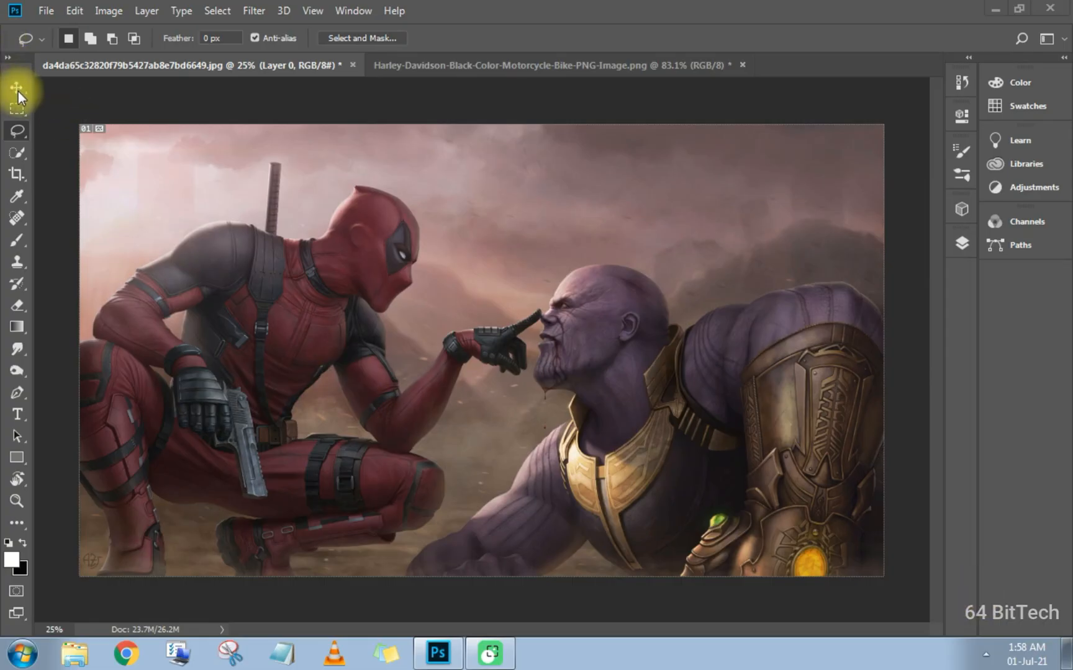
key("space")
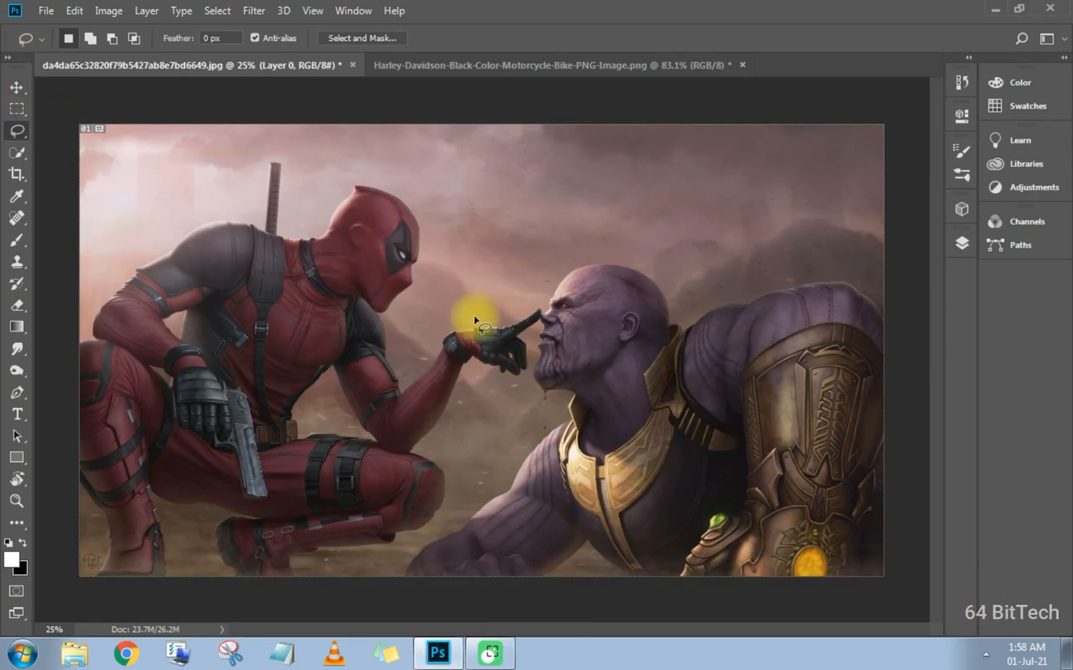
left_click(17, 88)
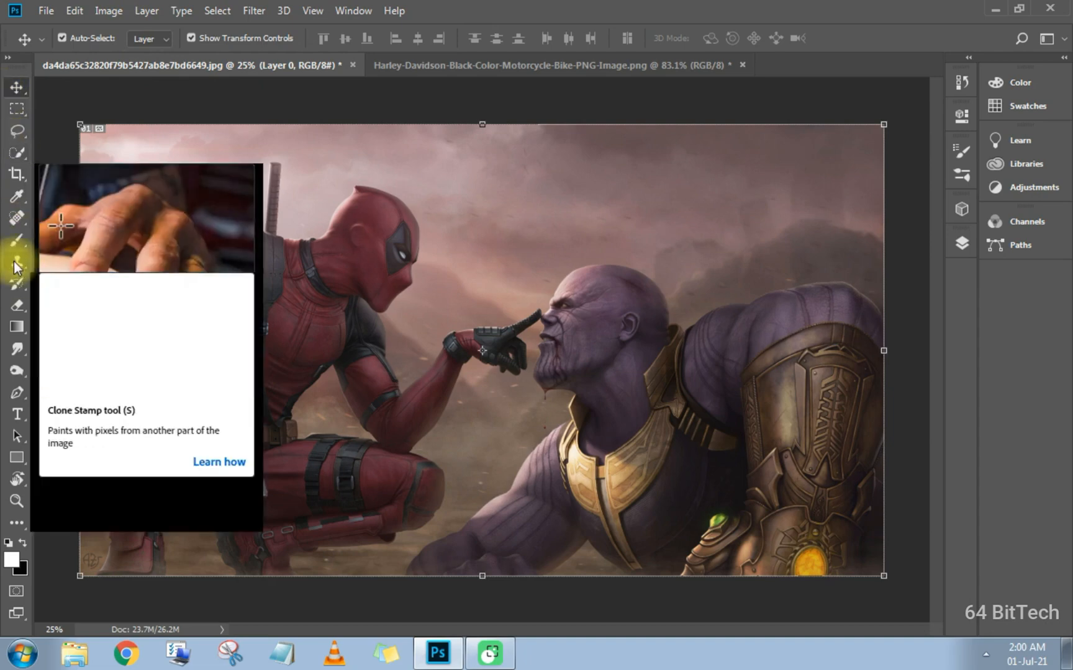
left_click(16, 110)
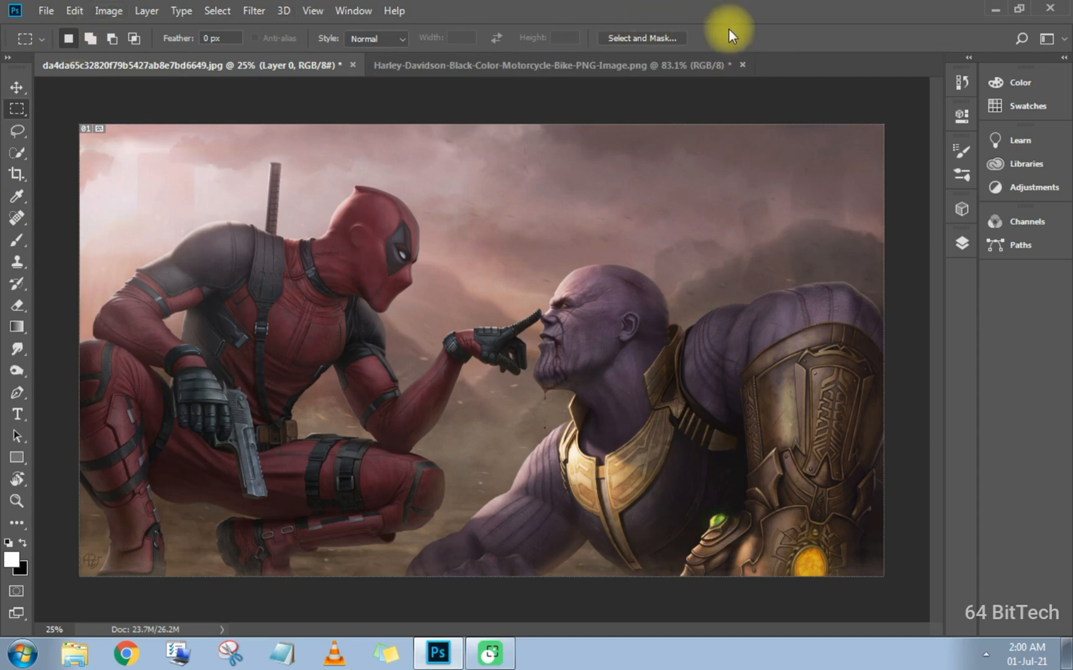
Switch to the Move tool and make the AVENGERS text layer visible
left_click(12, 87)
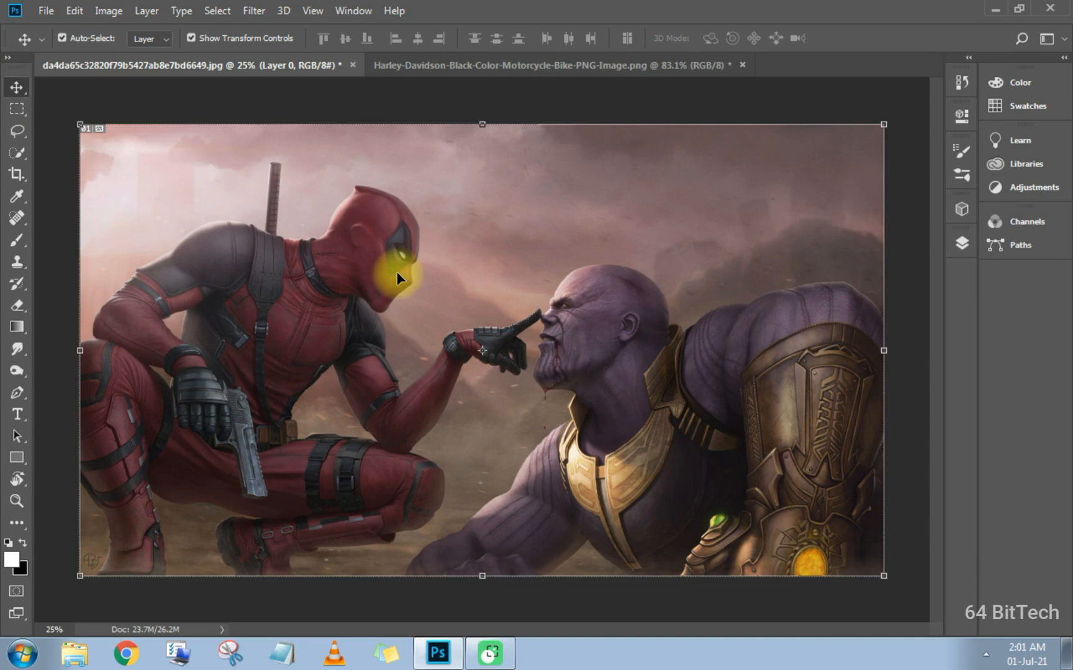
left_click_drag(464, 266, 484, 281)
left_click_drag(477, 281, 470, 281)
left_click(962, 244)
left_click(962, 244)
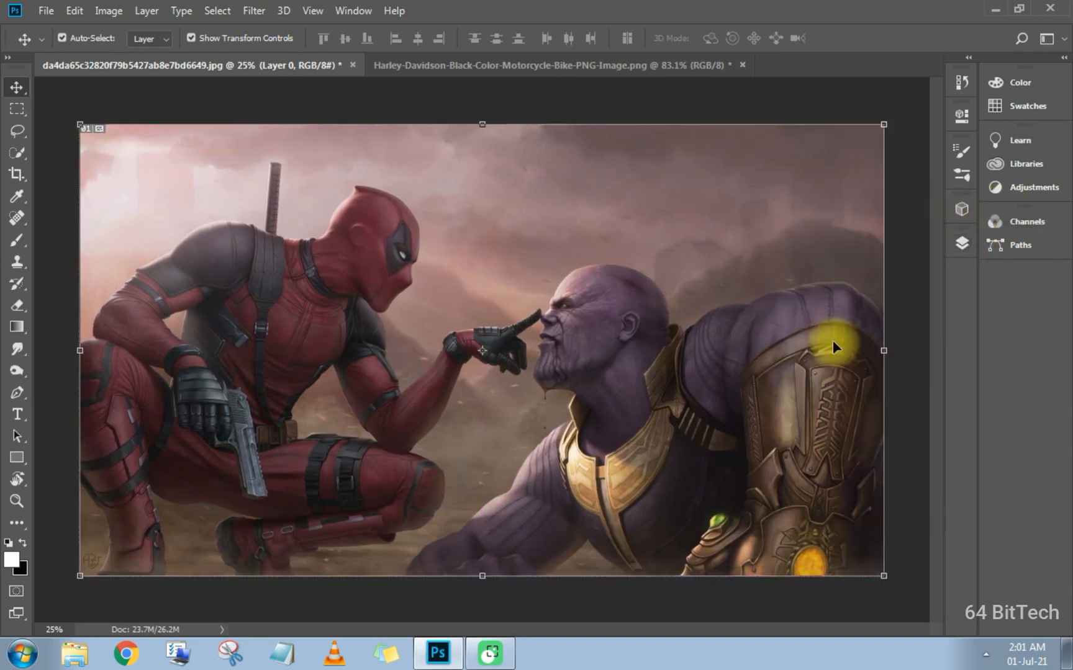
left_click(960, 246)
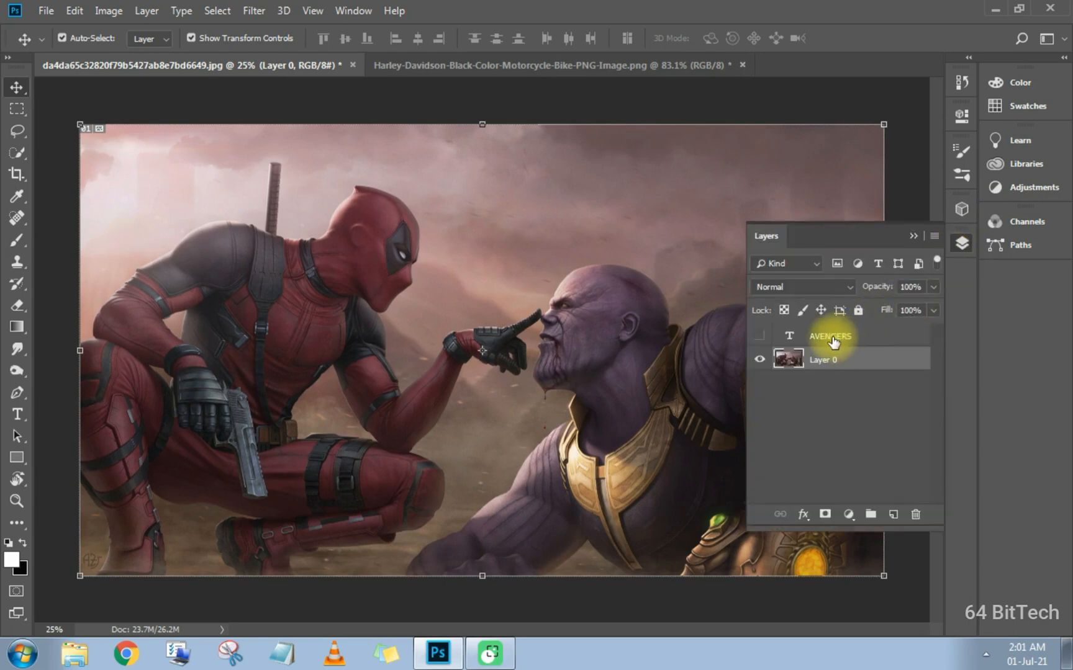
left_click(759, 337)
left_click(914, 236)
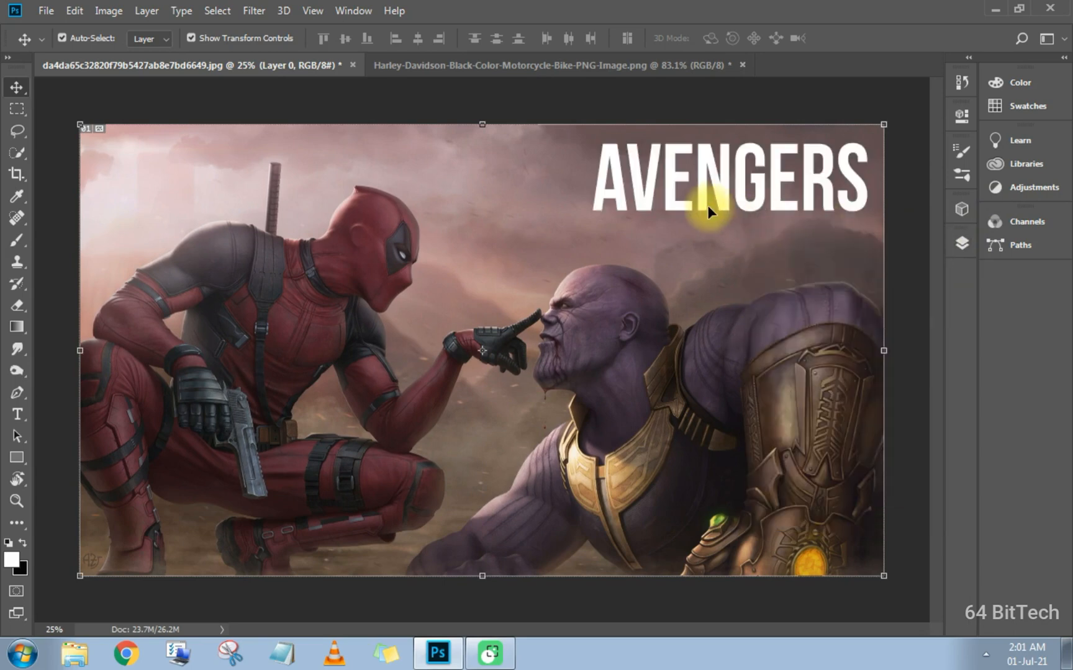
Move the AVENGERS title to the middle of the image and back into the sky above Thanos
left_click(708, 206)
left_click_drag(707, 204, 449, 379)
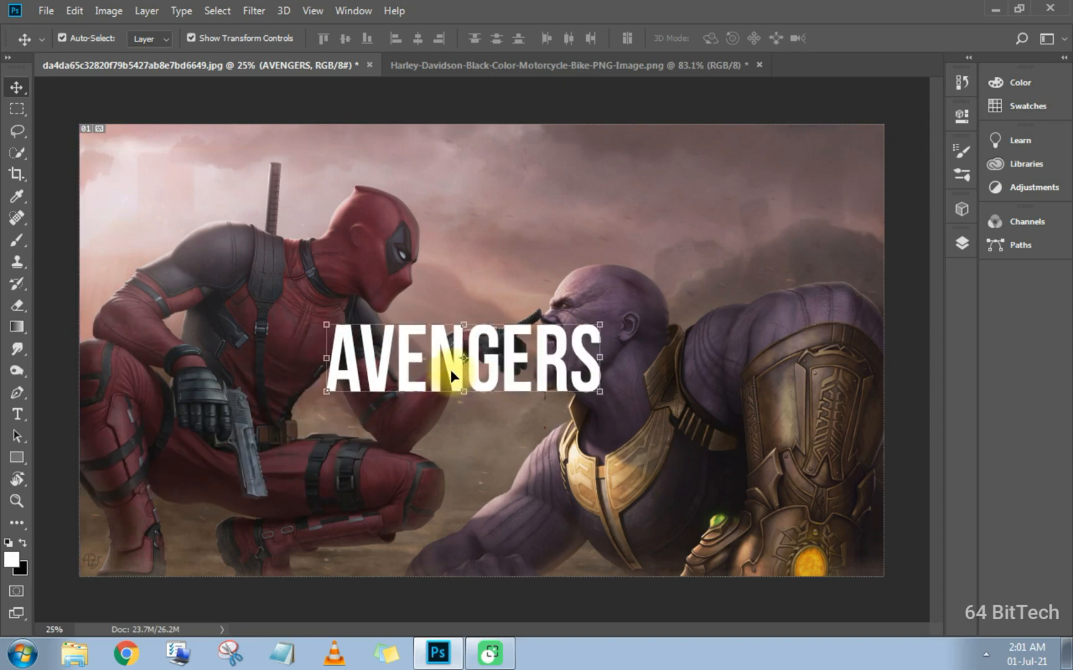
left_click_drag(451, 371, 717, 197)
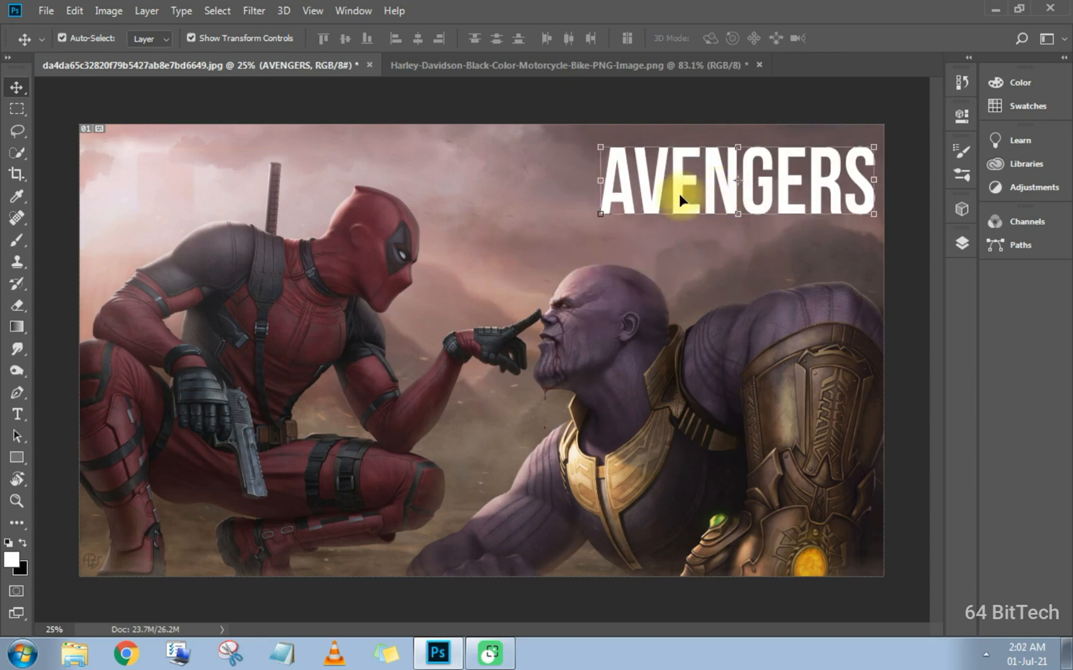
Scale the AVENGERS title down to about 94% of its width and 77% of its height
mouse_move(597, 214)
left_mouse_down()
mouse_move(637, 186)
mouse_move(605, 192)
mouse_move(615, 218)
mouse_move(624, 196)
mouse_move(613, 210)
left_mouse_up()
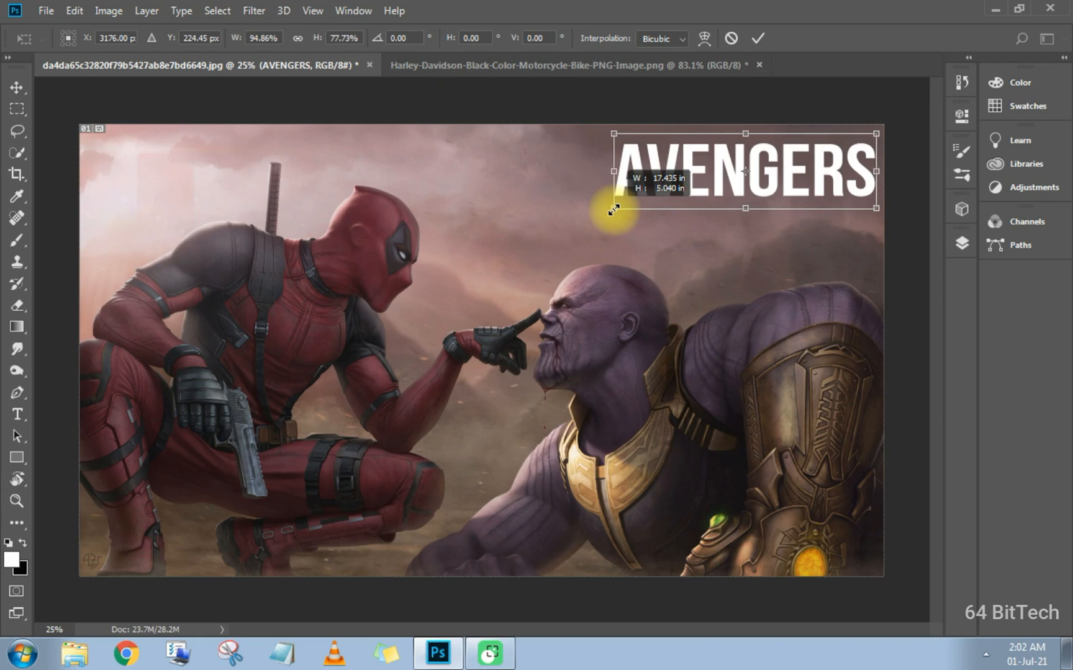
left_click_drag(615, 209, 616, 208)
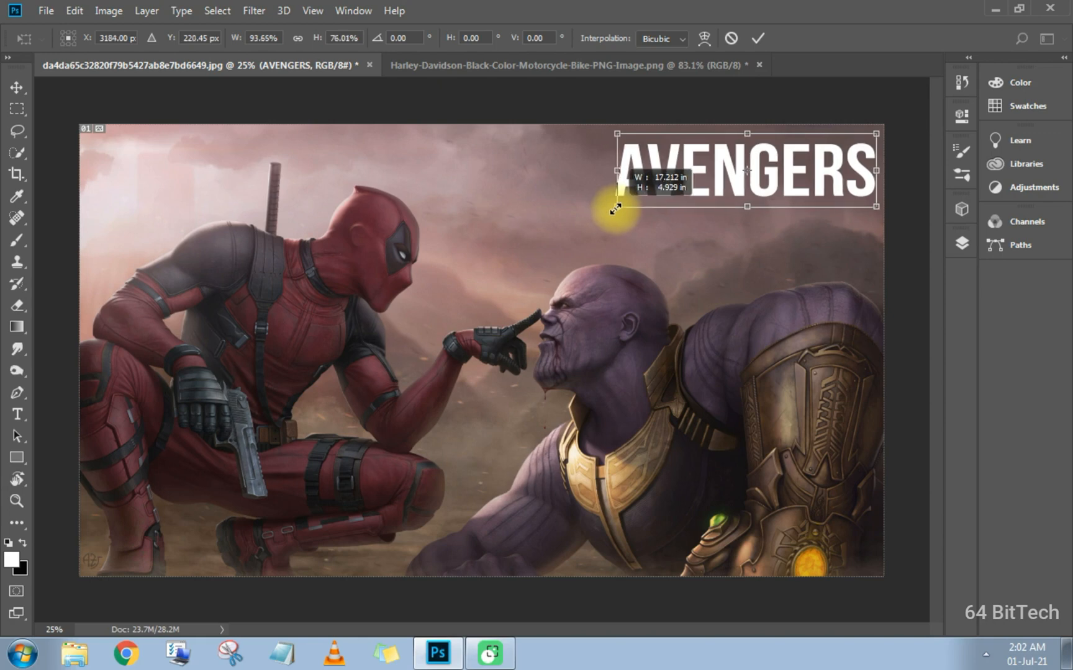
left_click(759, 39)
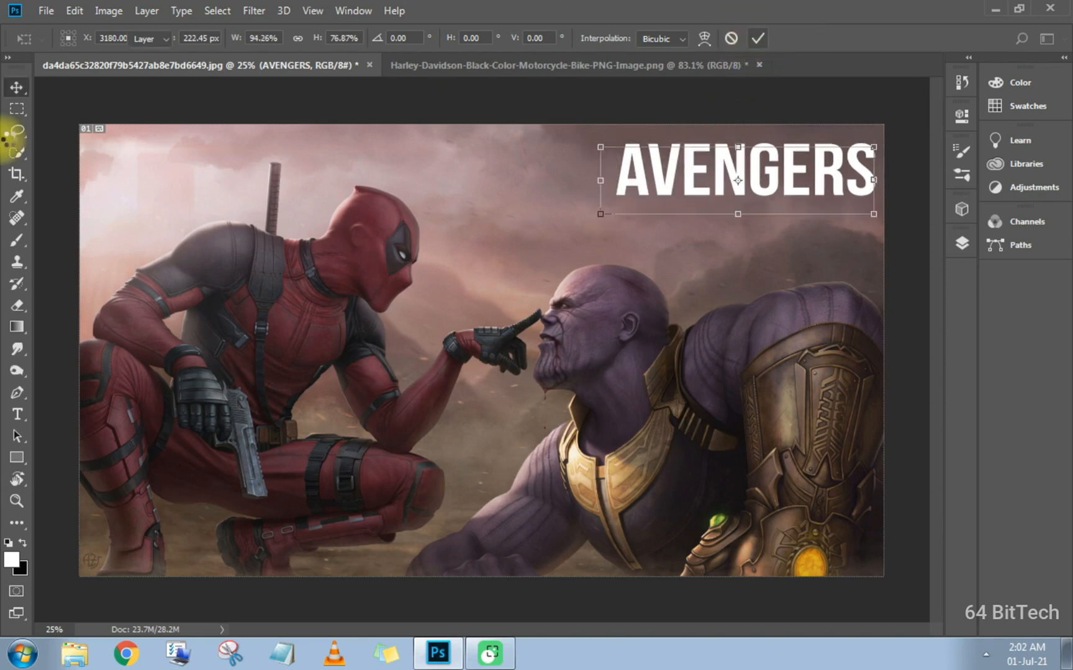
mouse_move(14, 89)
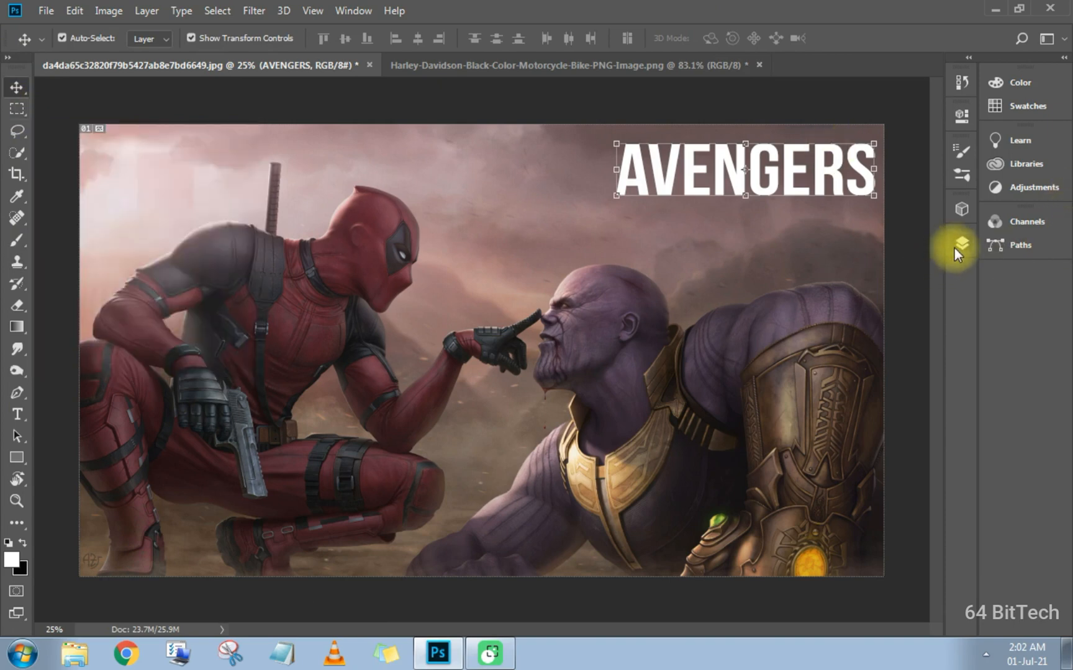
Hide the AVENGERS text layer
left_click(956, 248)
left_click(759, 336)
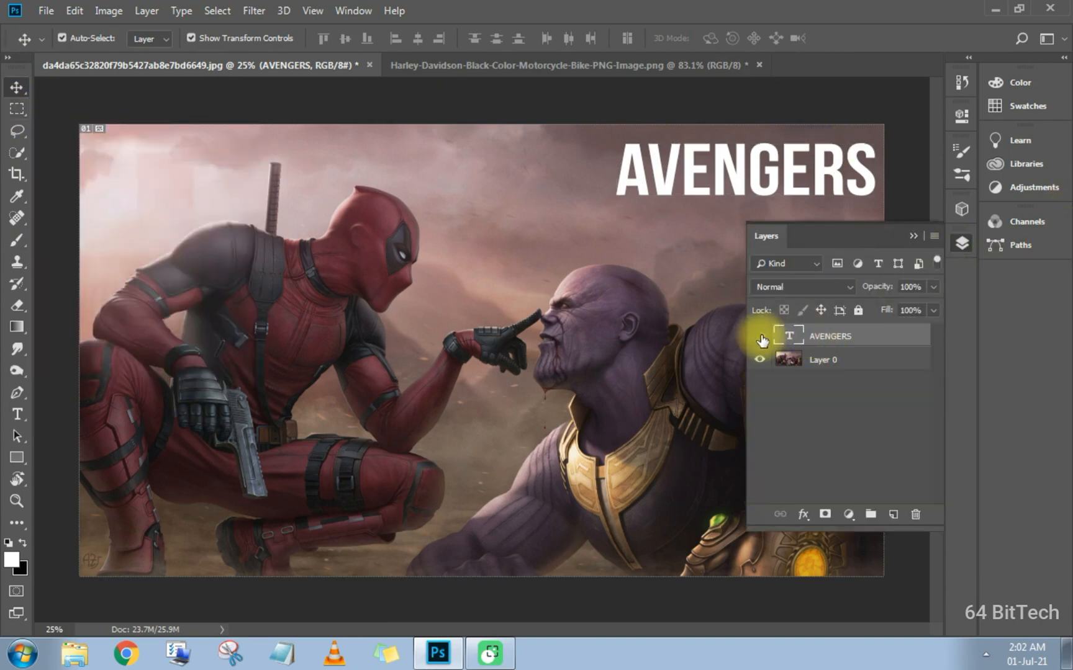
left_click(916, 235)
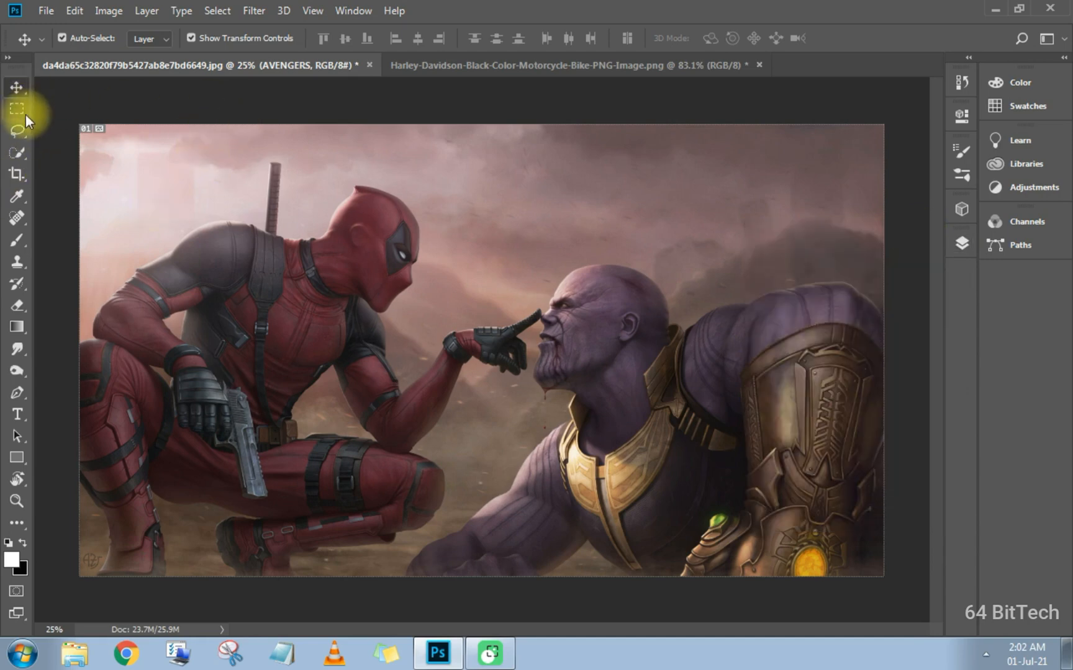
Select the Deadpool half of the image with a full-height rectangular marquee and try moving it with the Move tool
left_click(25, 112)
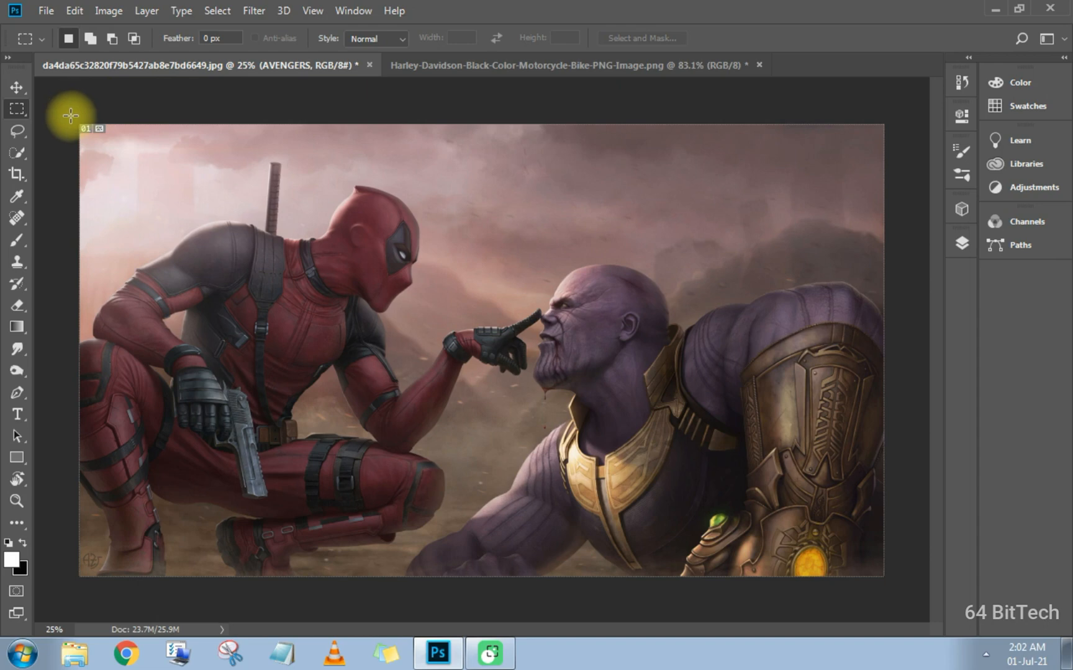
left_click_drag(72, 110, 538, 594)
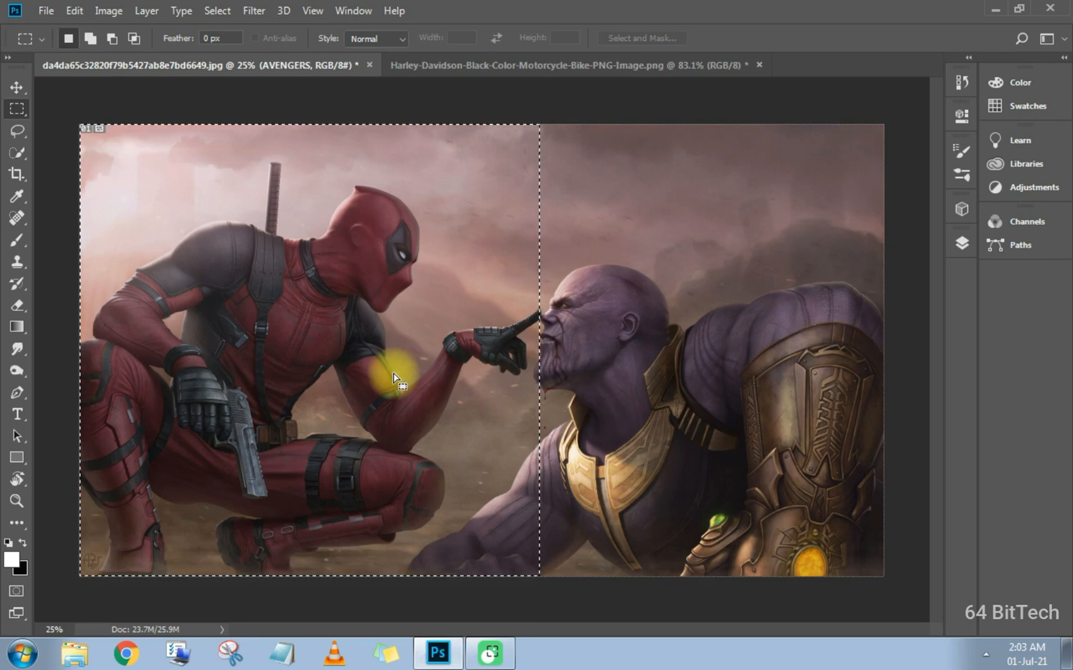
key("v")
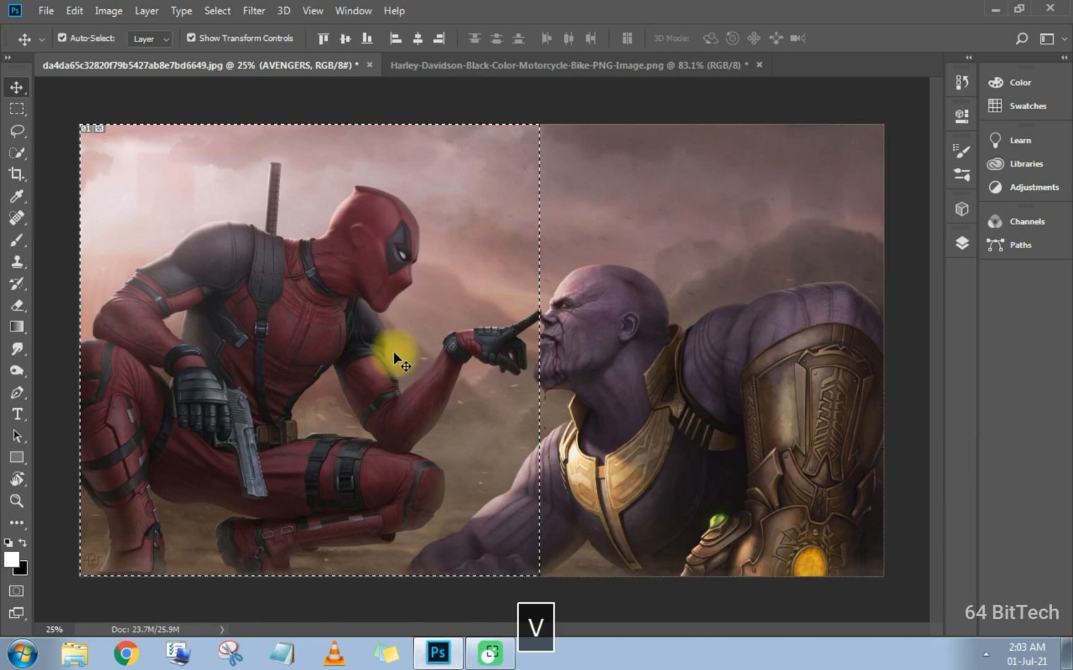
left_click_drag(416, 351, 390, 352)
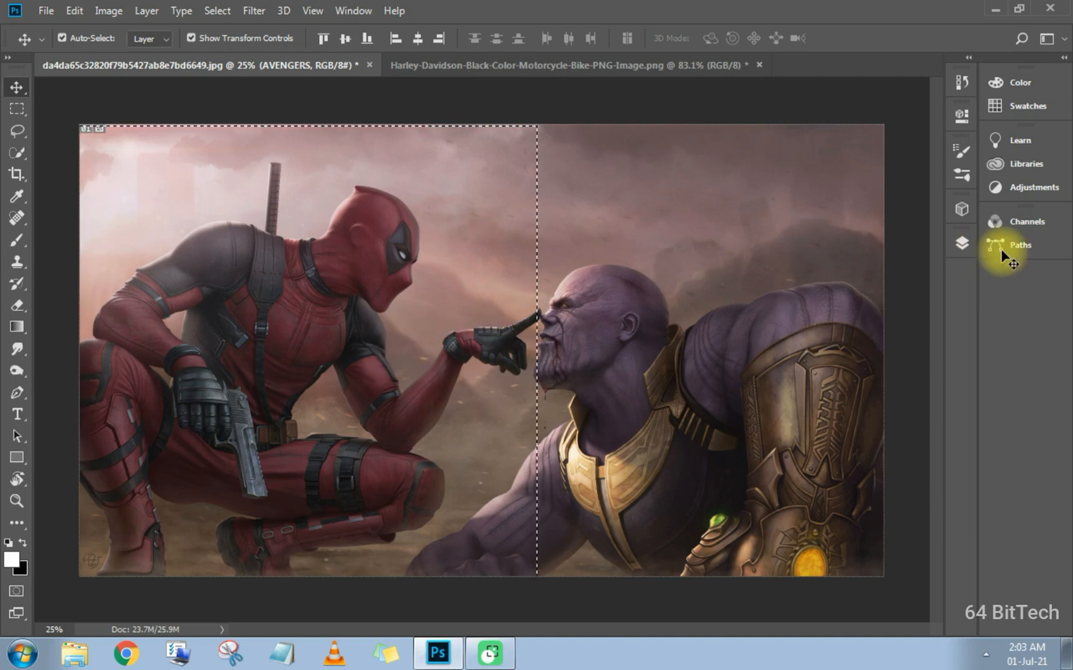
Make Layer 0 active, move the selected Deadpool area over Thanos and back to its original place, and deselect it
left_click(960, 242)
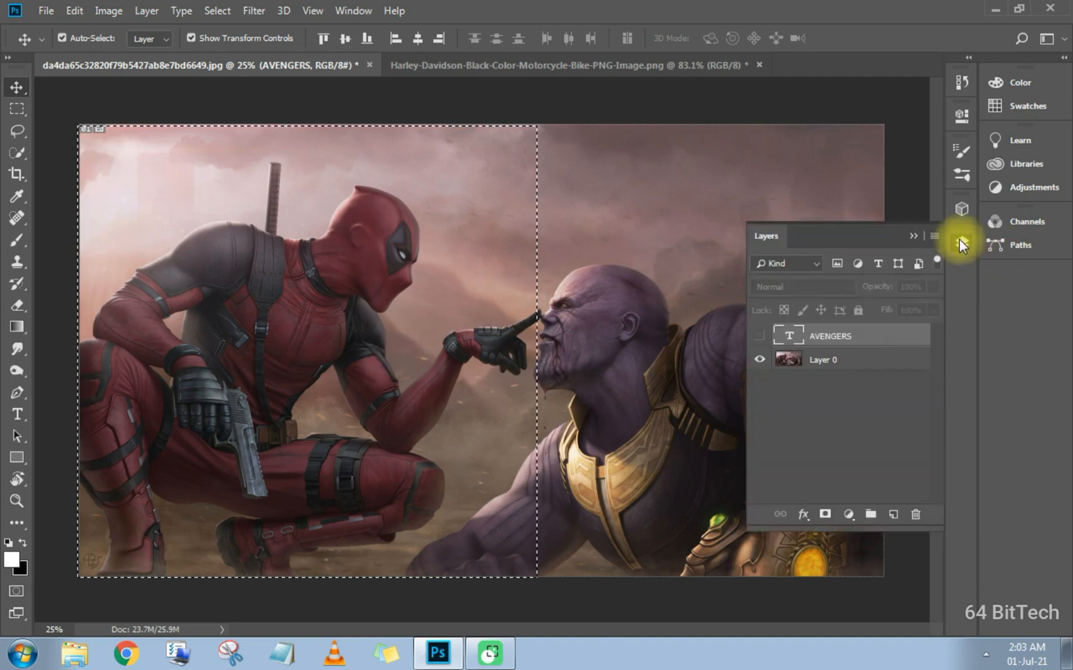
left_click(853, 364)
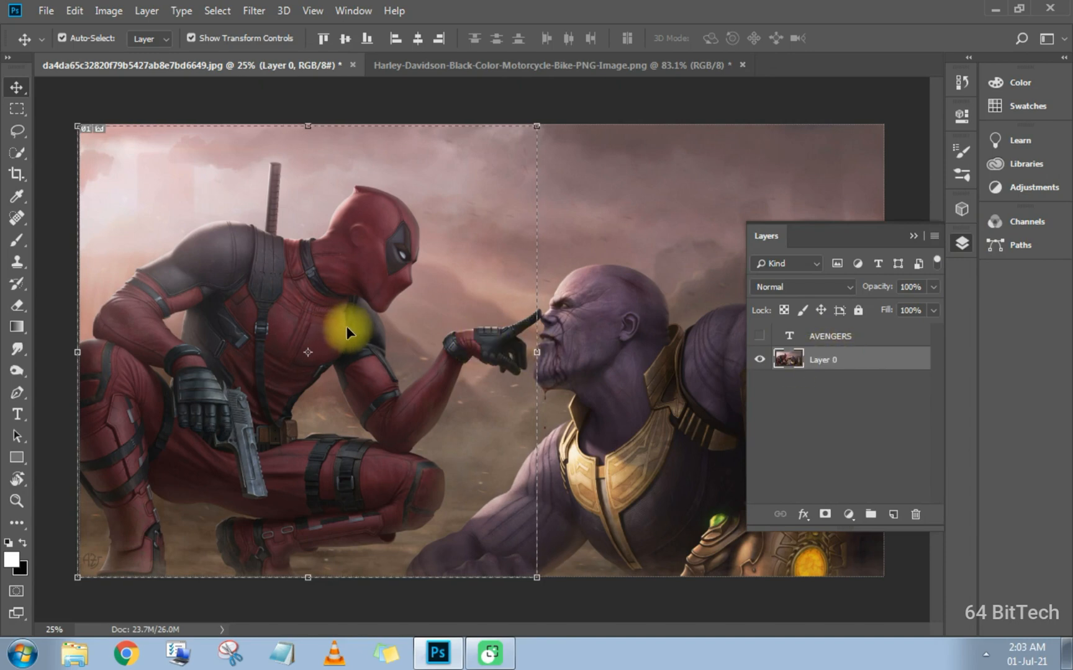
left_click_drag(371, 331, 485, 332)
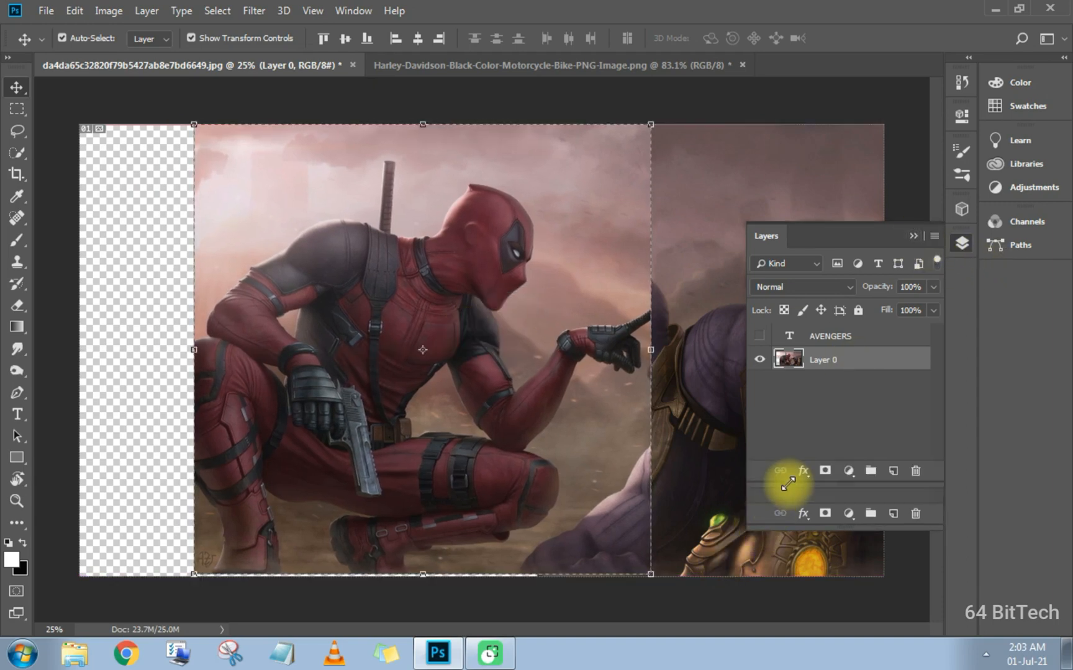
left_click_drag(540, 287, 417, 288)
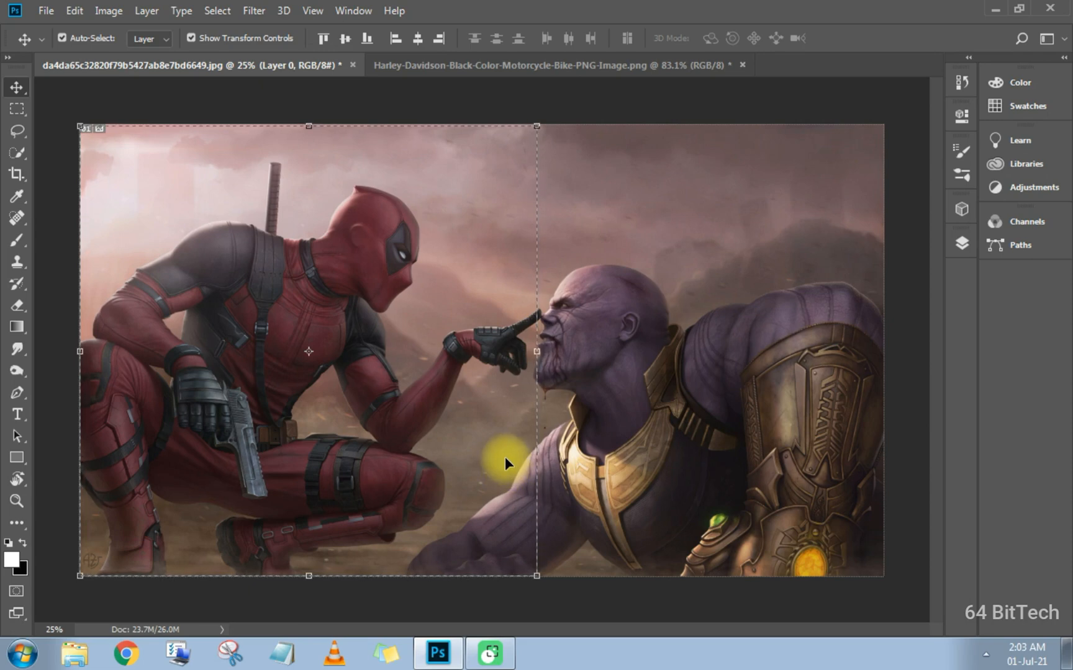
key("ctrl+d")
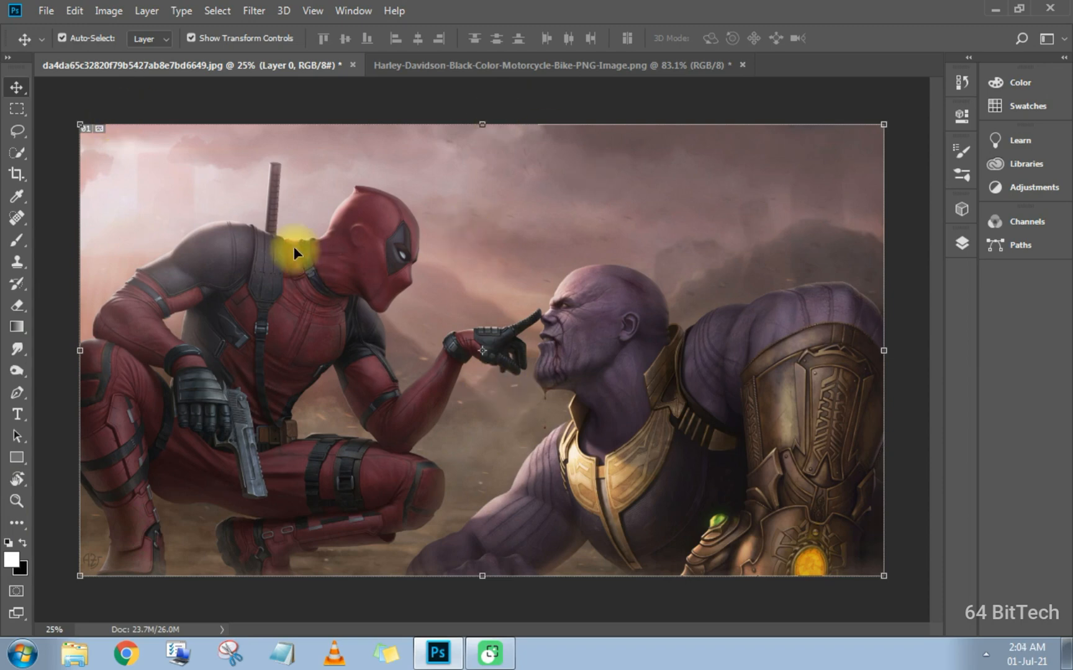
Draw a circular selection around Thanos's head with the Elliptical Marquee tool
right_click(19, 94)
left_click(20, 107)
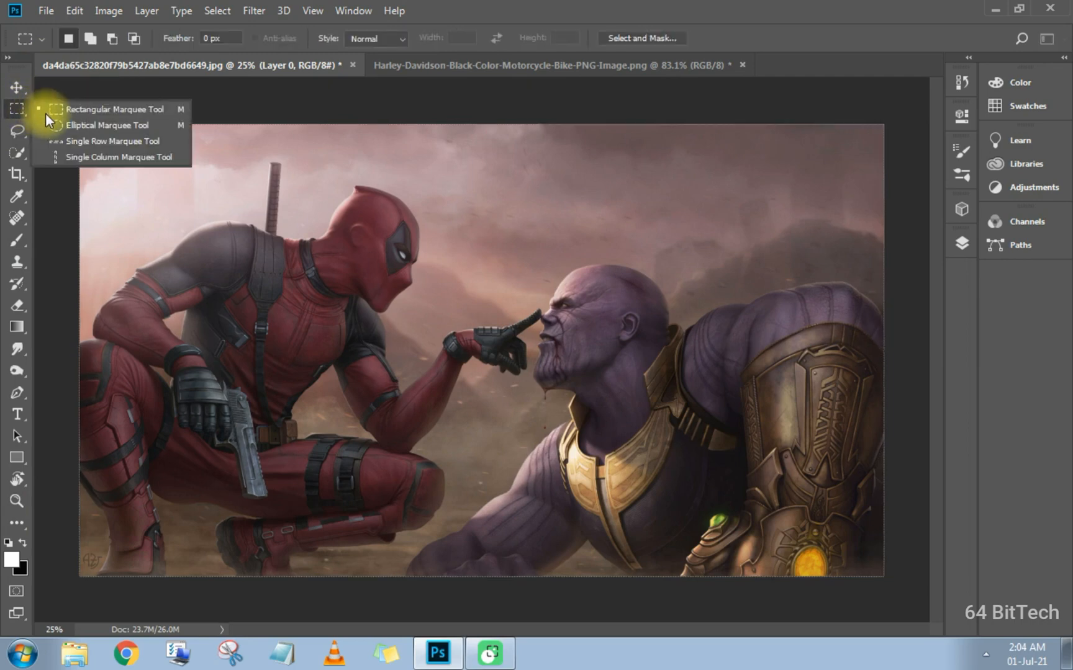
left_click(96, 109)
right_click(17, 108)
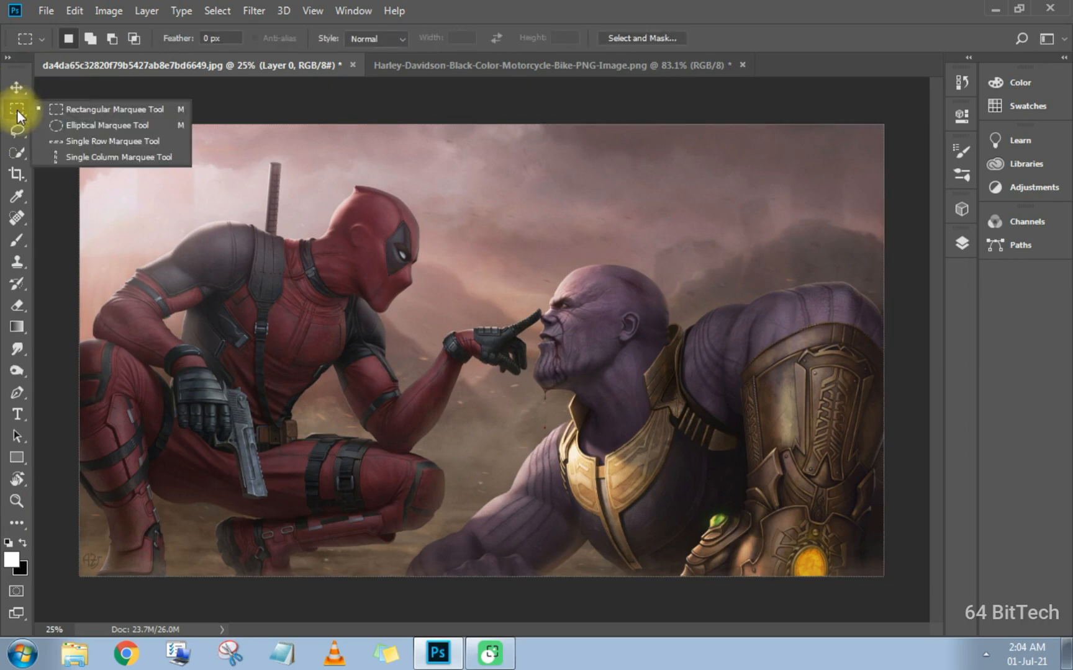
left_click(100, 125)
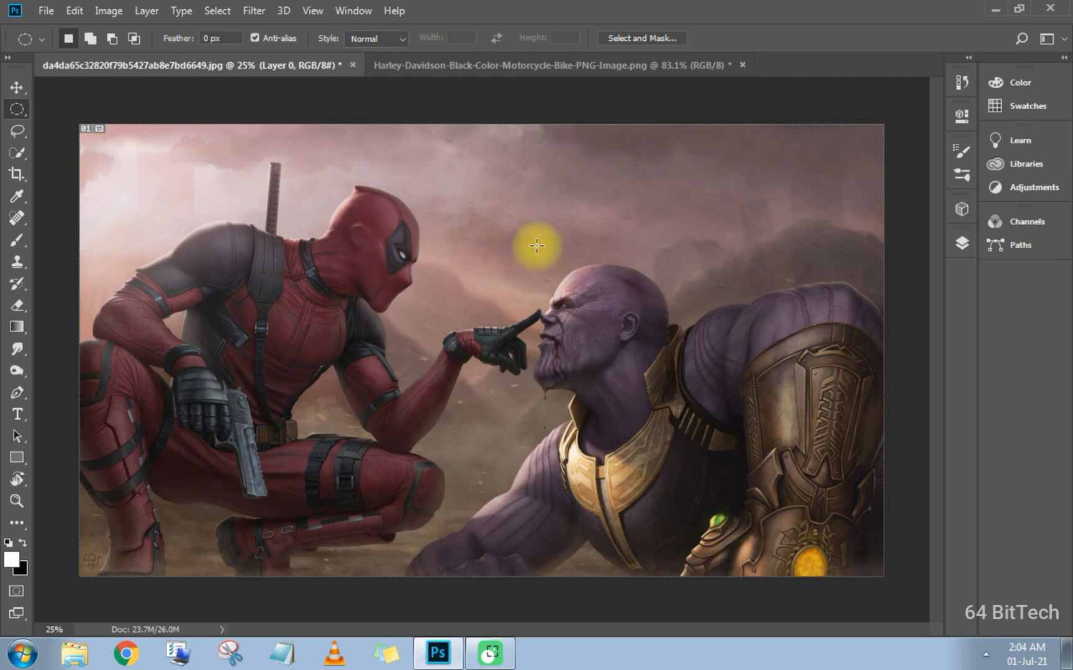
left_click_drag(536, 246, 699, 416)
key("ctrl+alt+z")
left_click_drag(518, 242, 683, 423)
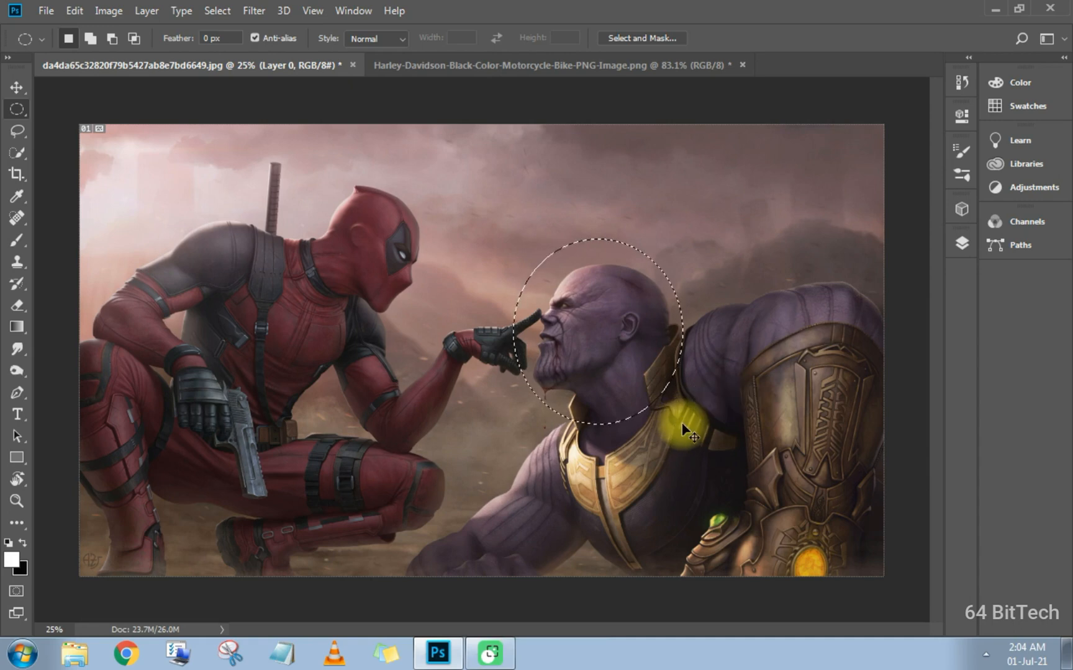
Move the circular selection with Thanos's head over Deadpool's shoulder, against the left edge of the image
key("v")
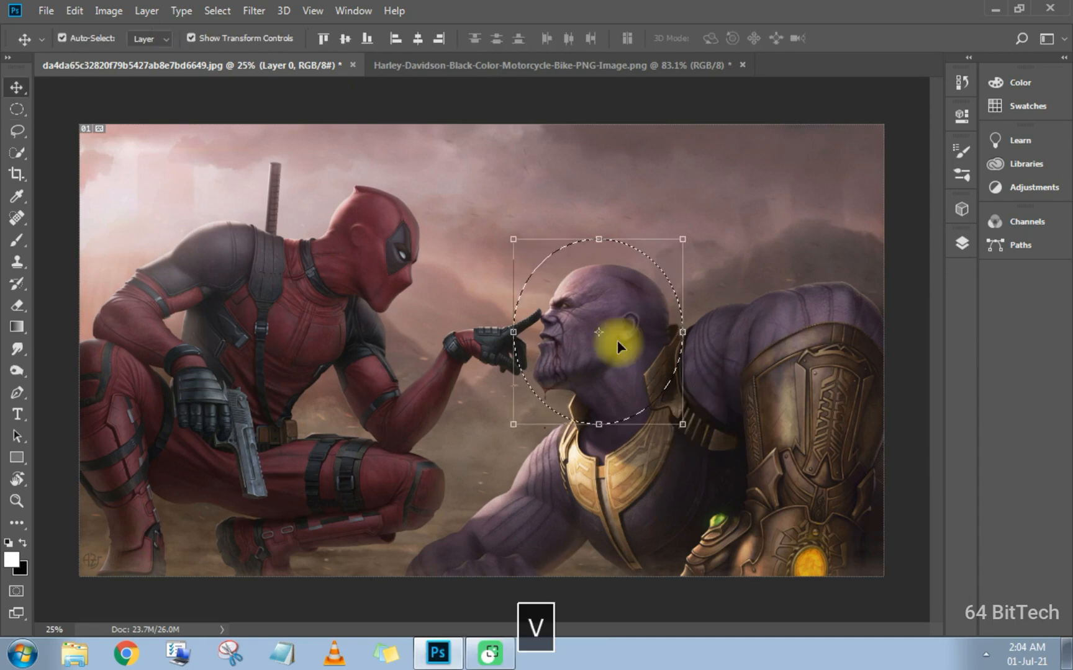
left_click_drag(599, 313, 478, 248)
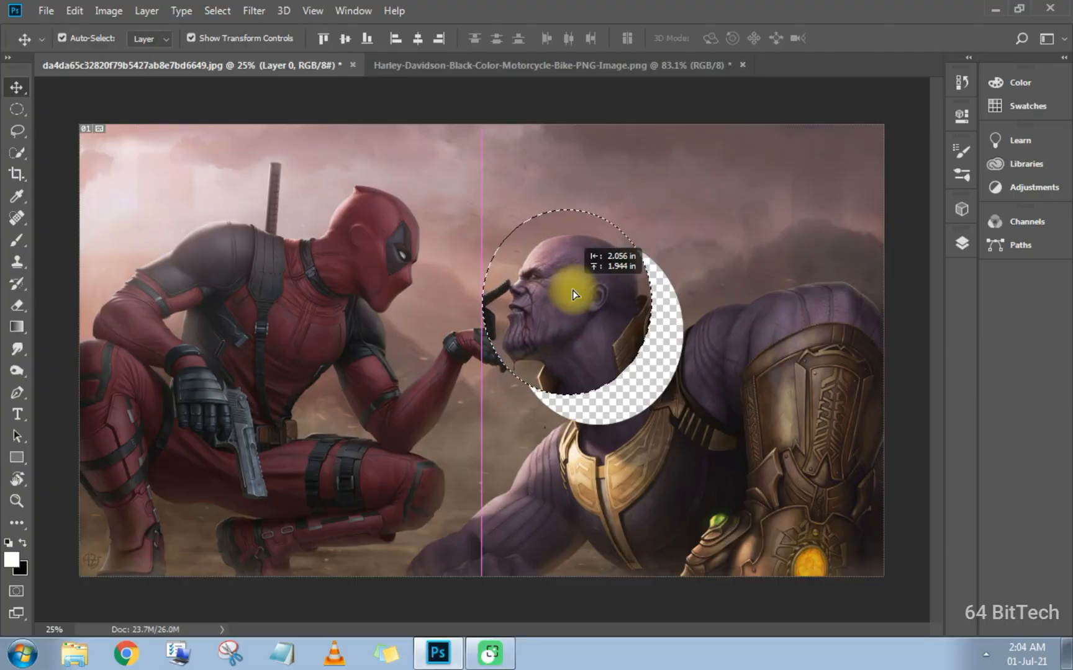
mouse_move(572, 290)
left_mouse_down()
mouse_move(600, 314)
mouse_move(512, 279)
mouse_move(546, 264)
mouse_move(294, 254)
mouse_move(194, 210)
mouse_move(211, 289)
mouse_move(254, 278)
mouse_move(605, 355)
mouse_move(589, 297)
left_mouse_up()
left_click_drag(585, 300, 585, 300)
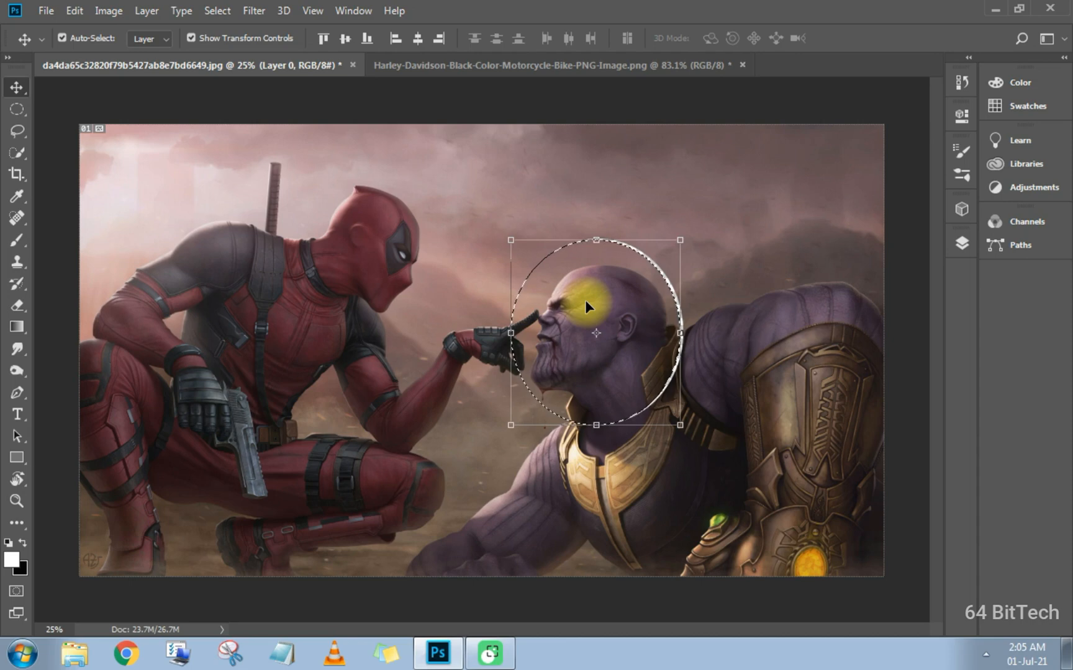
key("ctrl+alt+z")
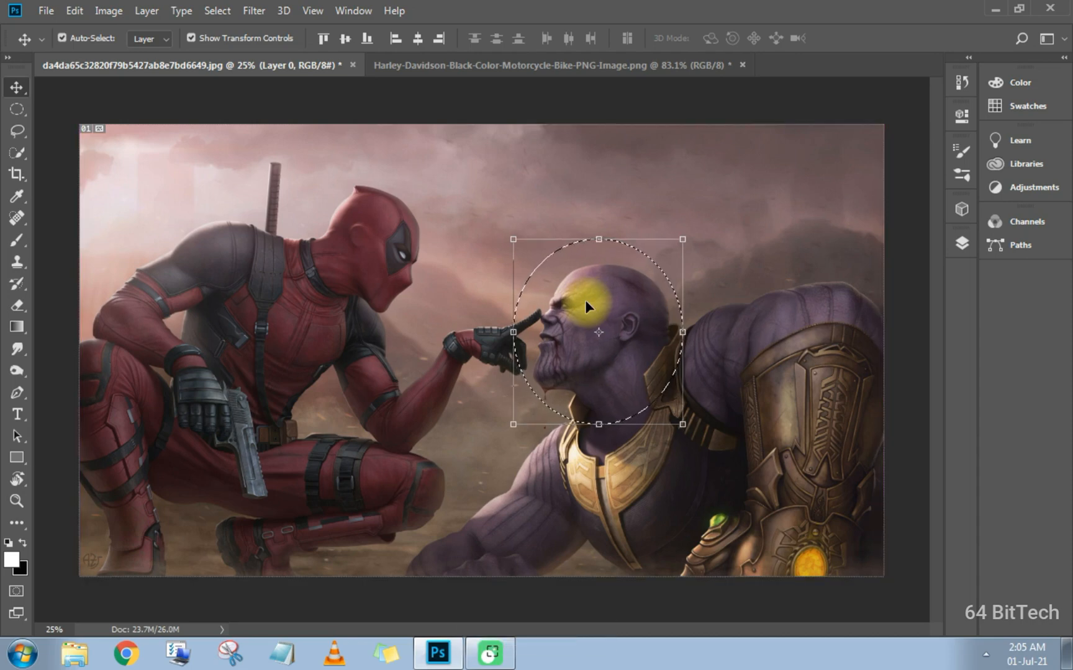
left_click_drag(585, 300, 155, 225)
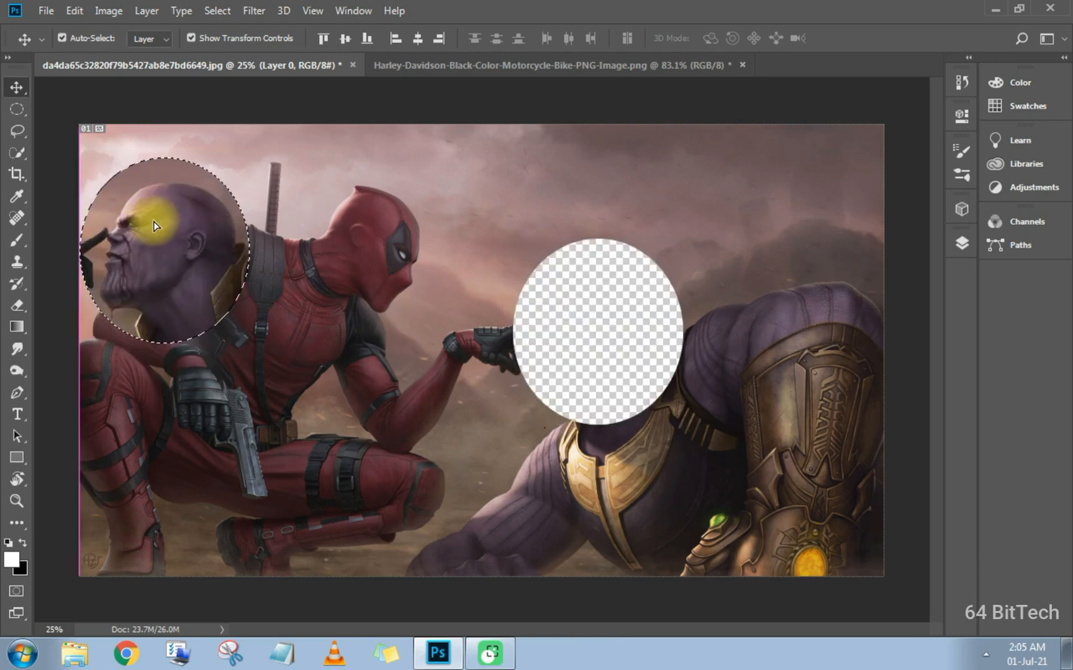
Undo the move of Thanos's head and clear the circular selection
key("ctrl+alt+z")
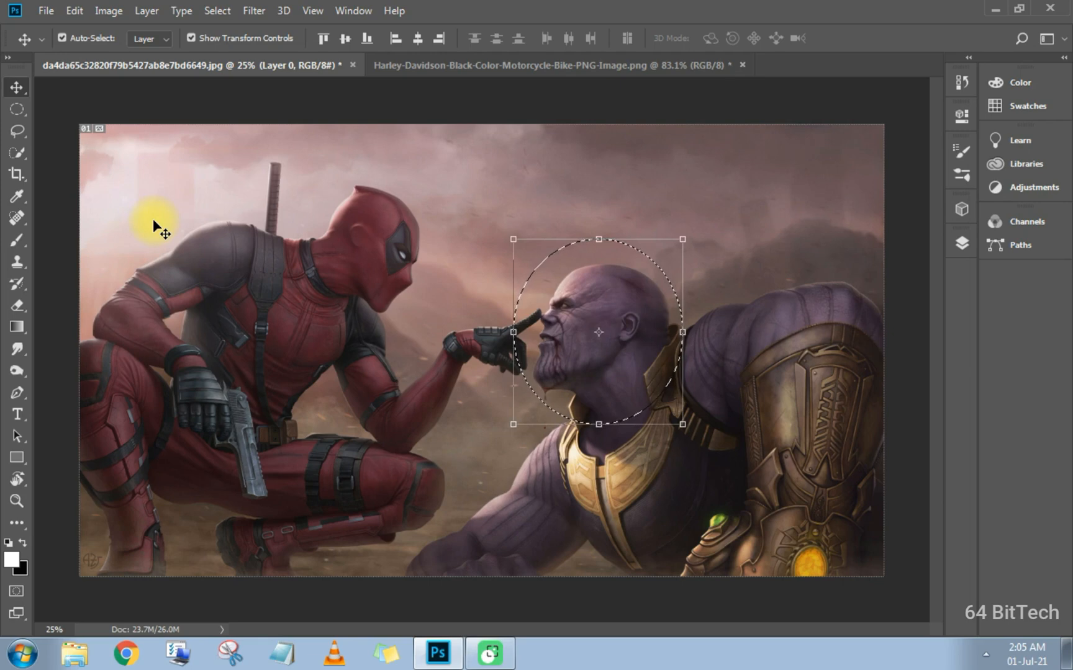
key("ctrl")
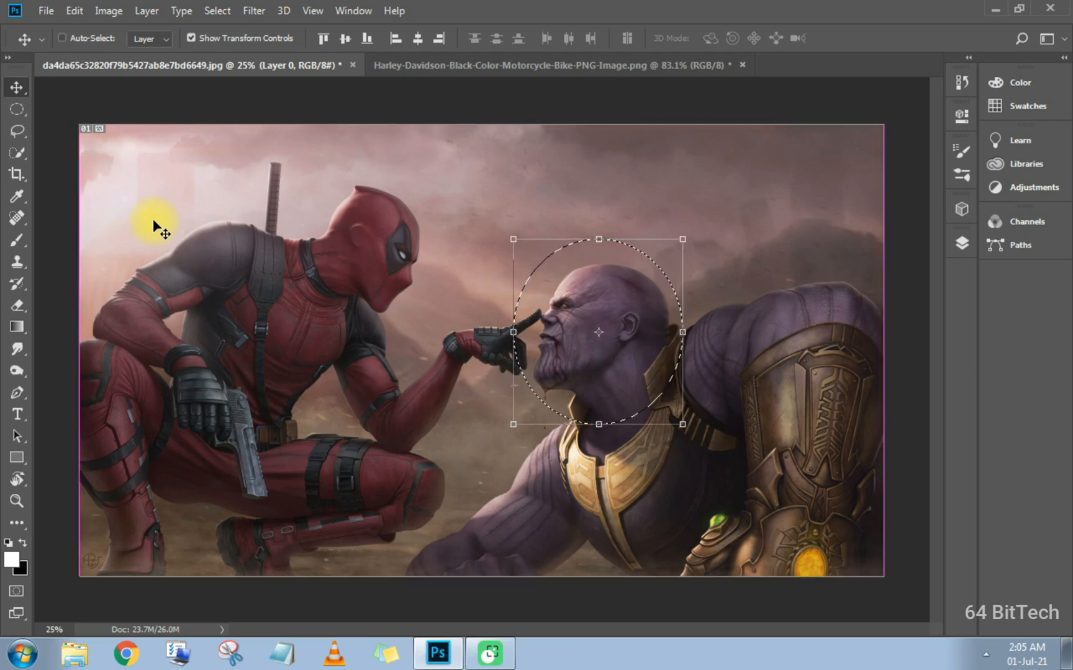
key("ctrl+d")
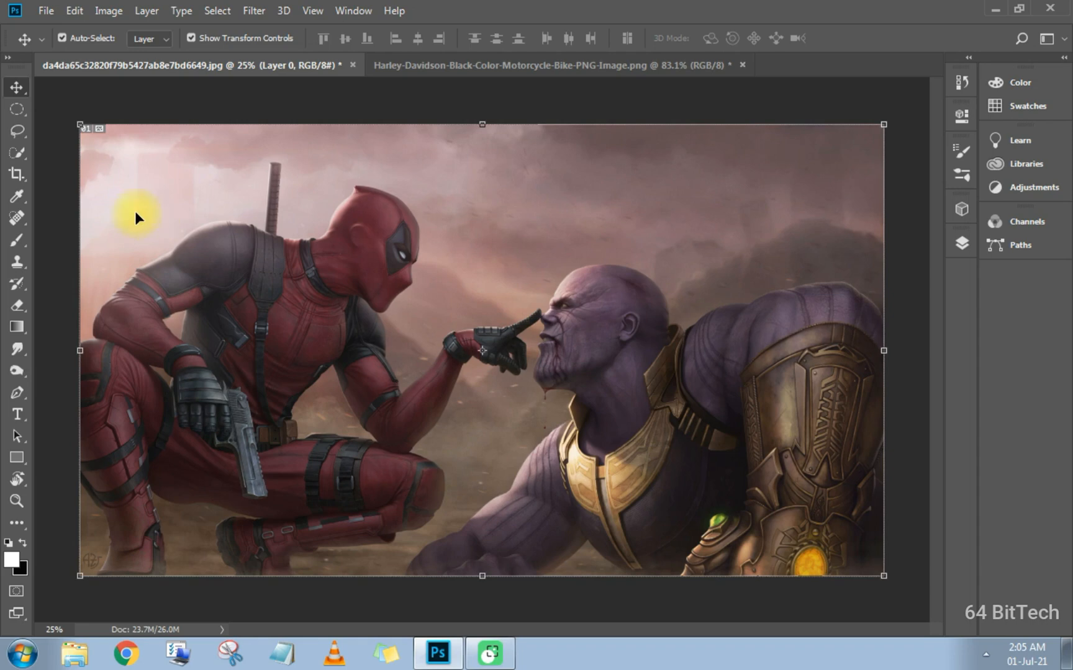
Outline Deadpool's whole figure freehand with the Lasso tool, including the sword and pointing hand, closing the selection along the image's lower-left edges
left_click(19, 115)
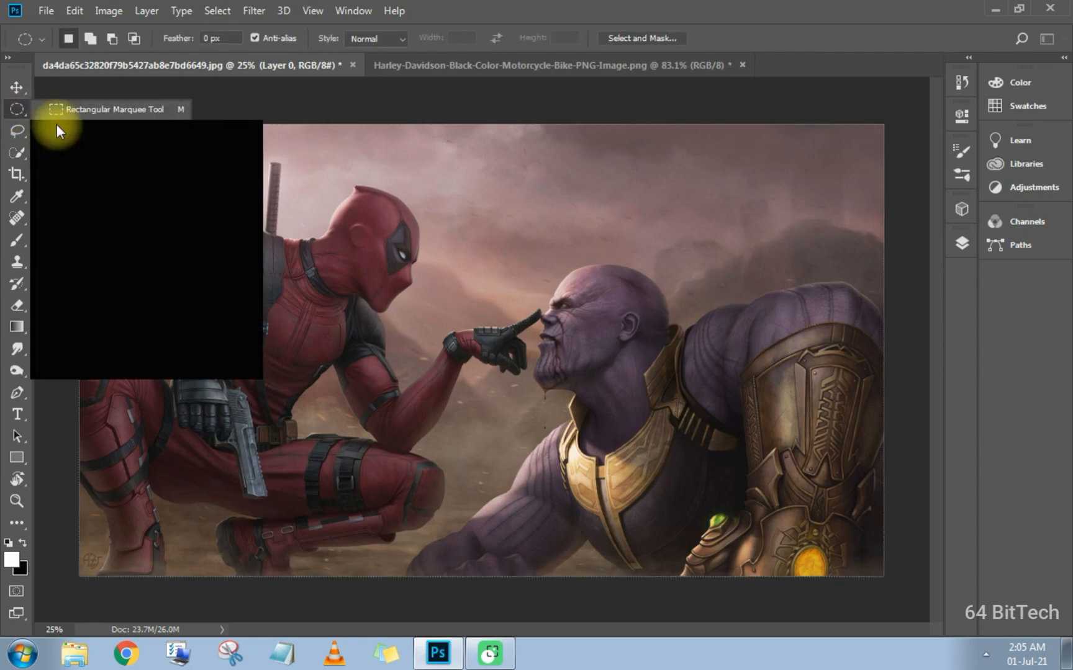
left_click(19, 131)
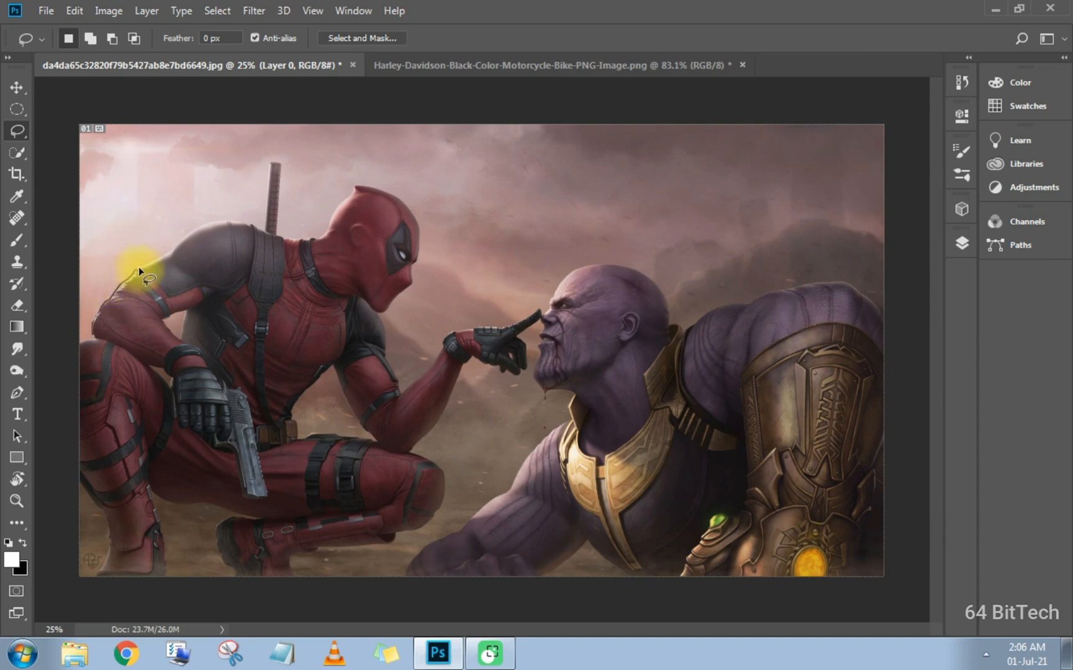
mouse_move(139, 267)
left_mouse_down()
mouse_move(211, 217)
mouse_move(319, 239)
mouse_move(356, 189)
mouse_move(378, 191)
mouse_move(422, 227)
left_mouse_up()
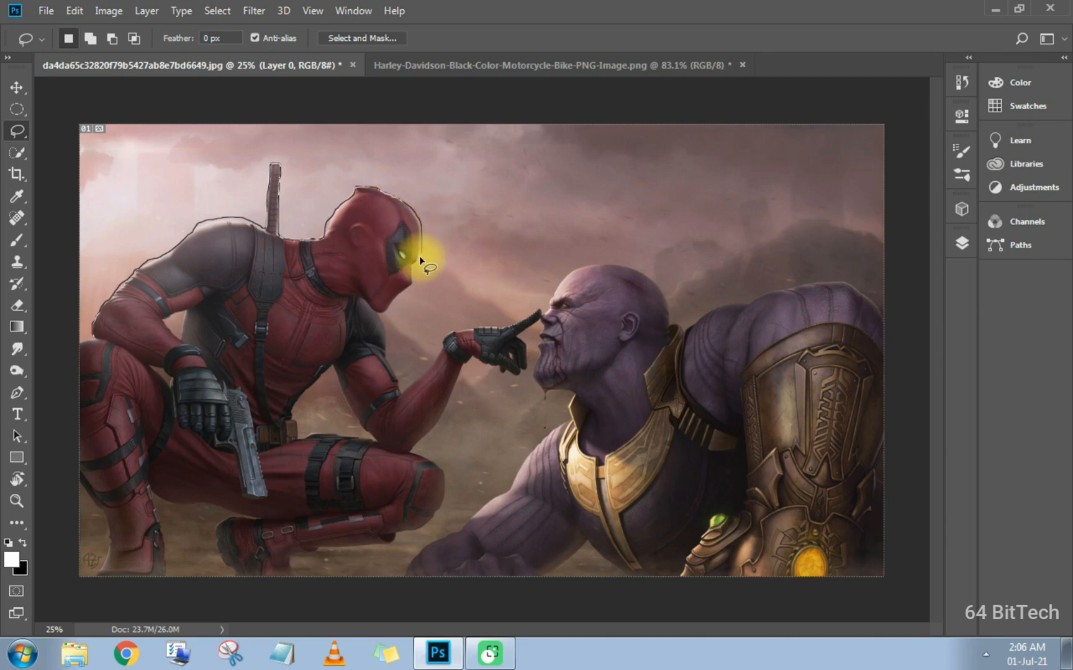
mouse_move(412, 263)
left_mouse_down()
mouse_move(383, 333)
mouse_move(442, 344)
mouse_move(549, 313)
mouse_move(531, 336)
mouse_move(530, 382)
mouse_move(519, 396)
mouse_move(486, 378)
left_mouse_up()
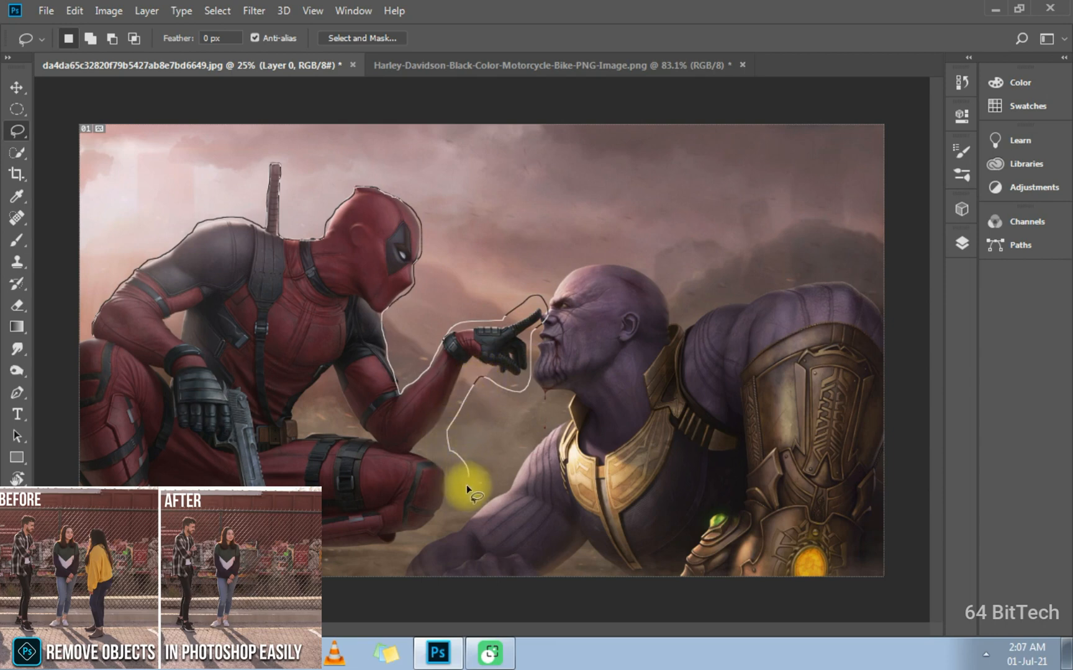
mouse_move(421, 525)
left_mouse_down()
mouse_move(371, 565)
mouse_move(158, 596)
mouse_move(80, 580)
mouse_move(67, 458)
left_mouse_up()
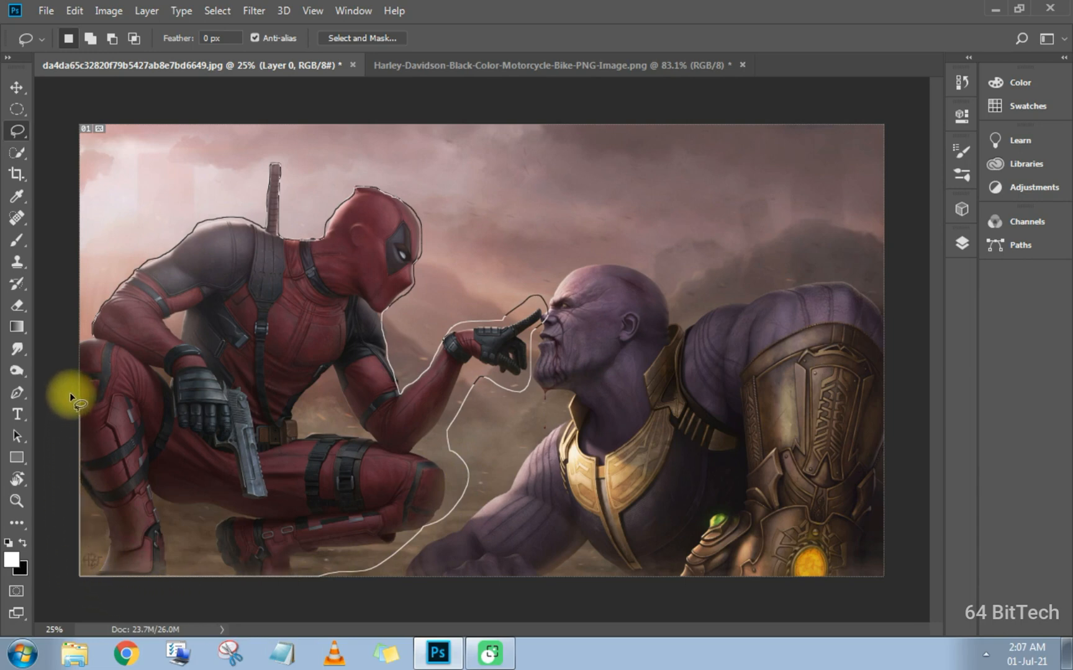
left_click_drag(70, 397, 94, 333)
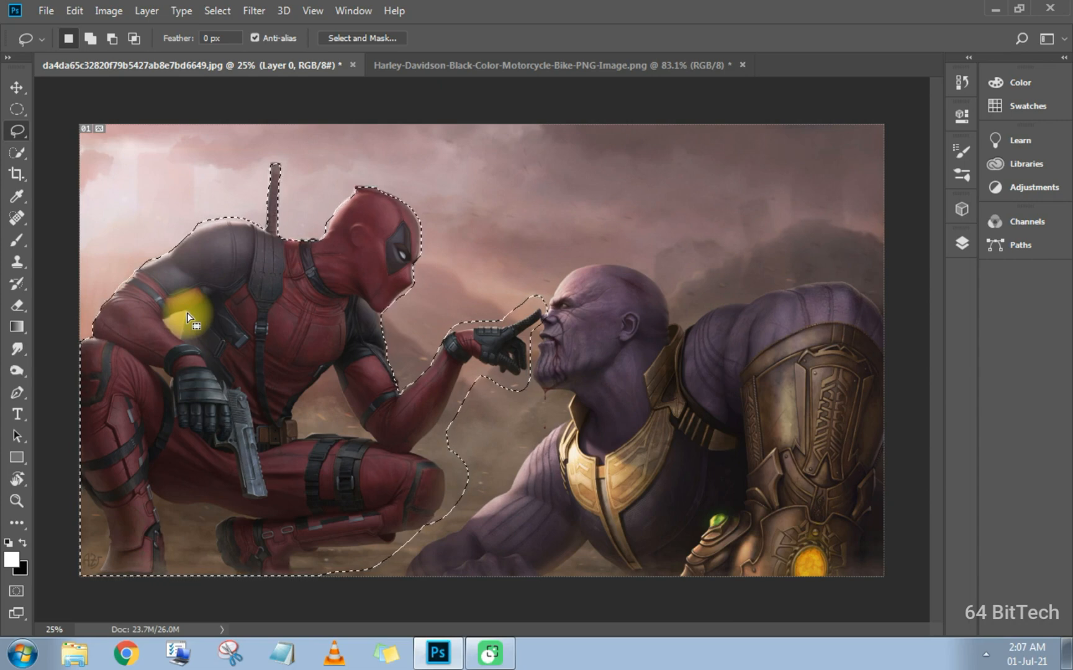
Try shifting the lassoed Deadpool area to the right with the Move tool, and undo the move
key("v")
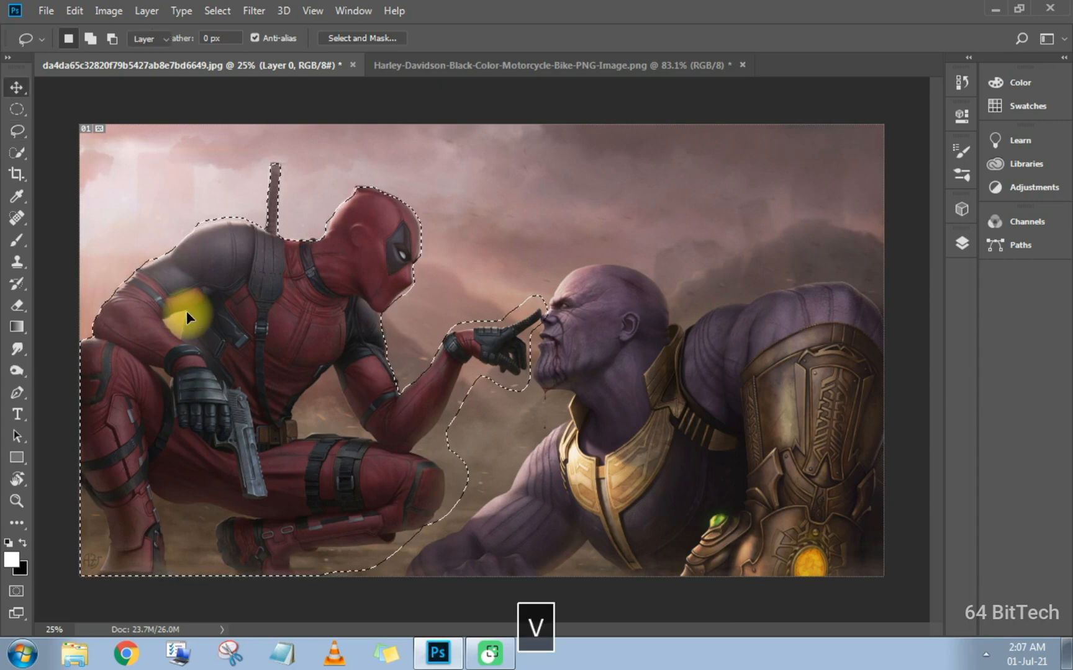
key("Right")
key("Right")
key("Right")
left_click_drag(203, 312, 248, 316)
key("ctrl+alt+z")
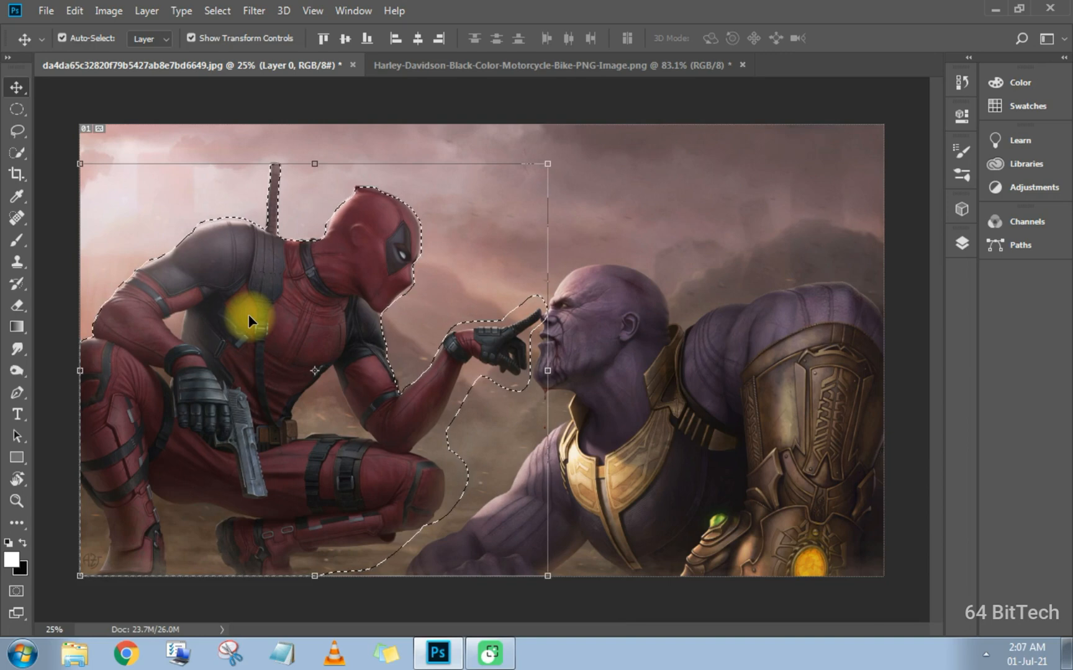
key("ctrl")
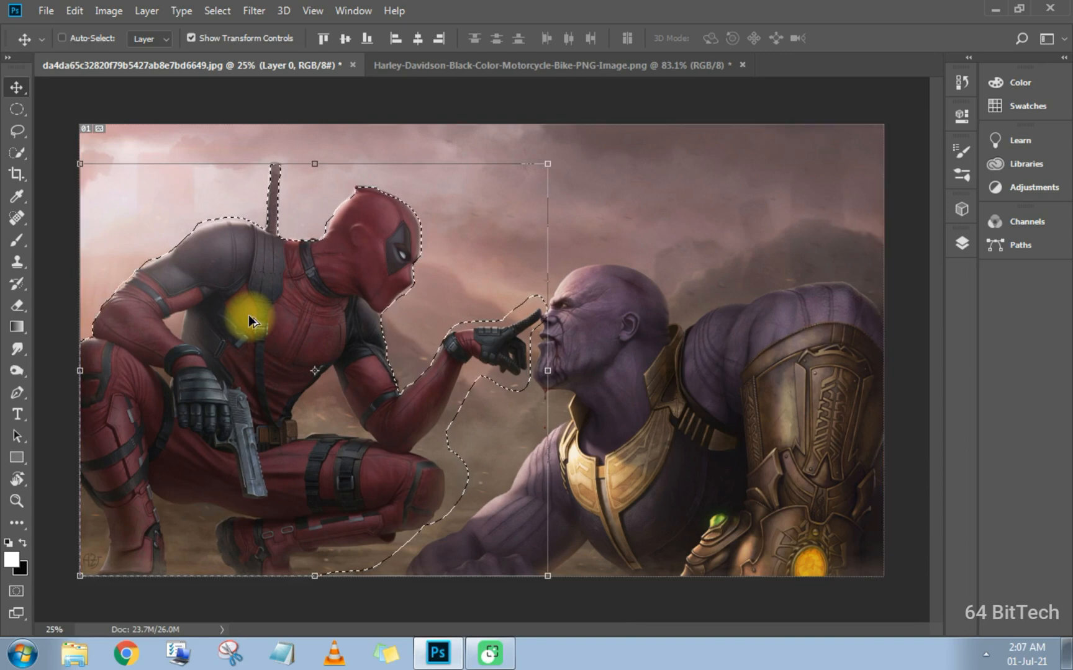
Copy the selected Deadpool figure to a new layer named "deadpool"
key("ctrl+alt+j")
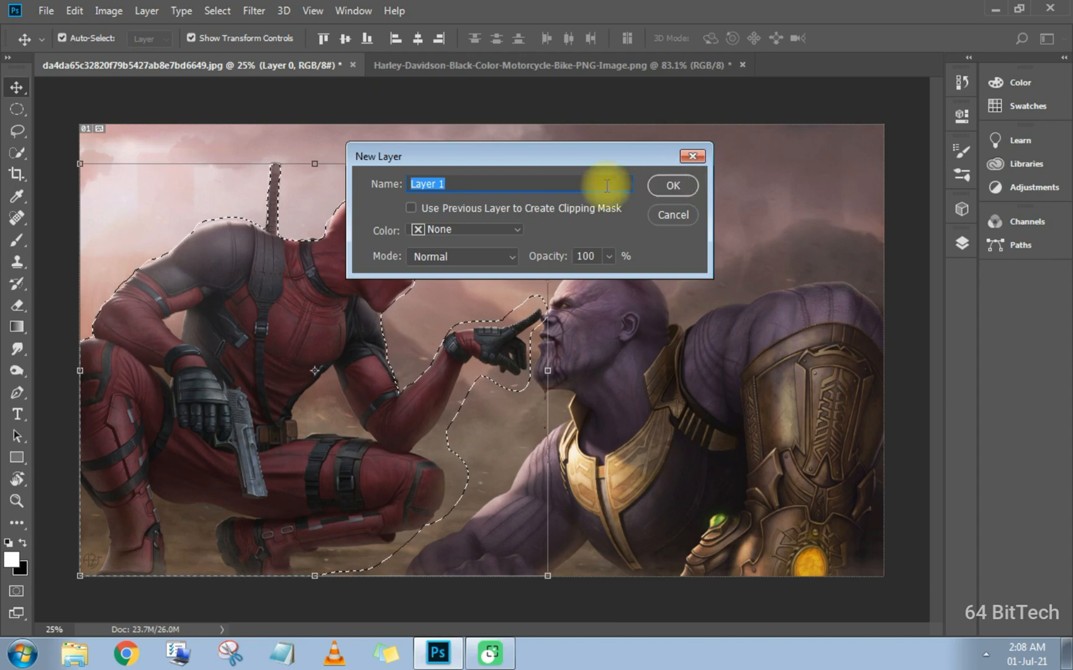
key("BackSpace")
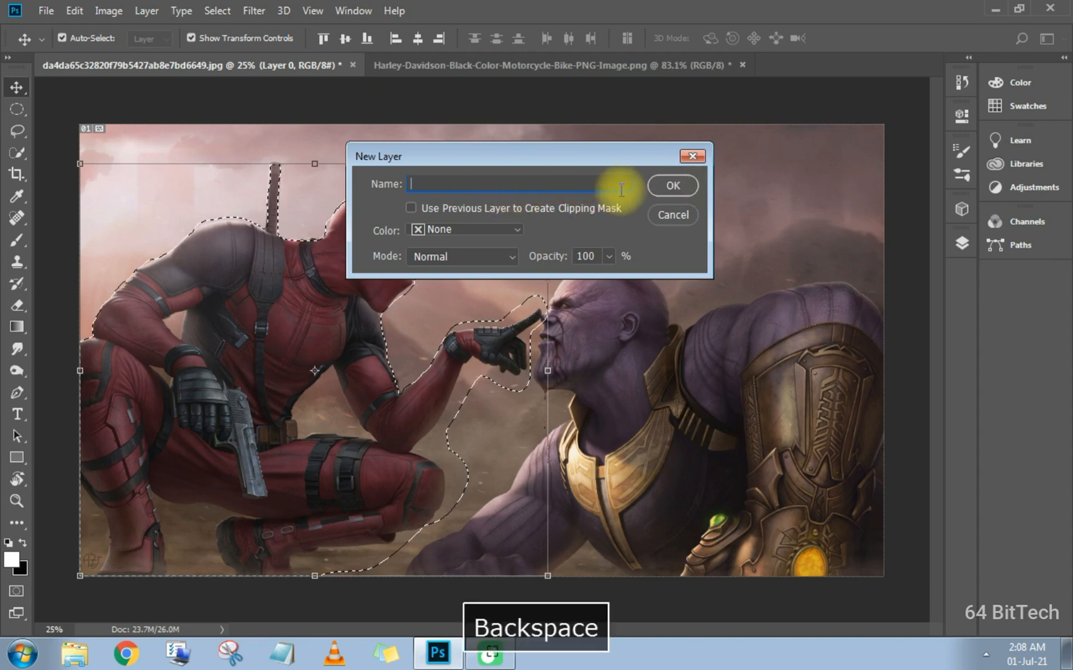
type("deap")
key("BackSpace")
type("dpool")
left_click(673, 185)
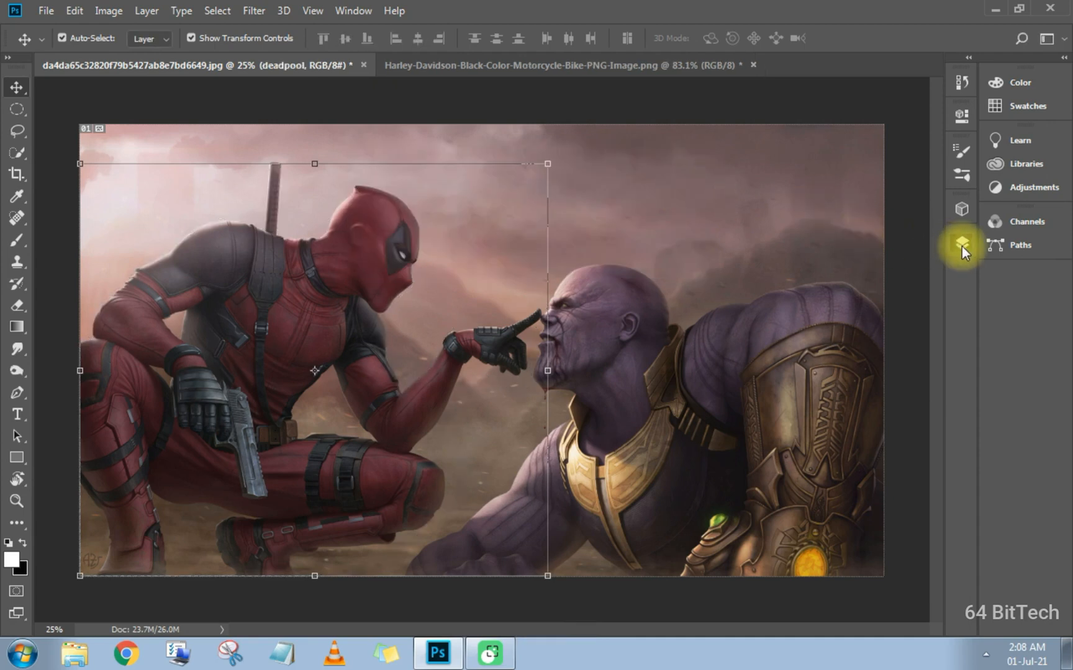
Show the layer list and move the deadpool layer to the right so it overlaps Thanos
left_click(961, 246)
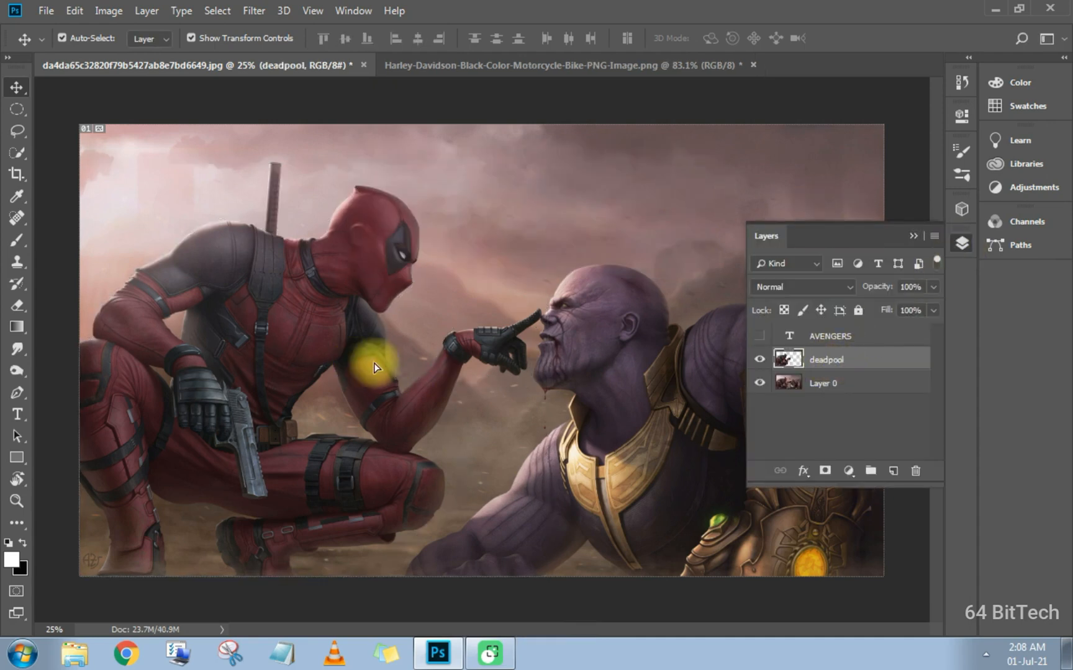
left_click_drag(373, 367, 542, 362)
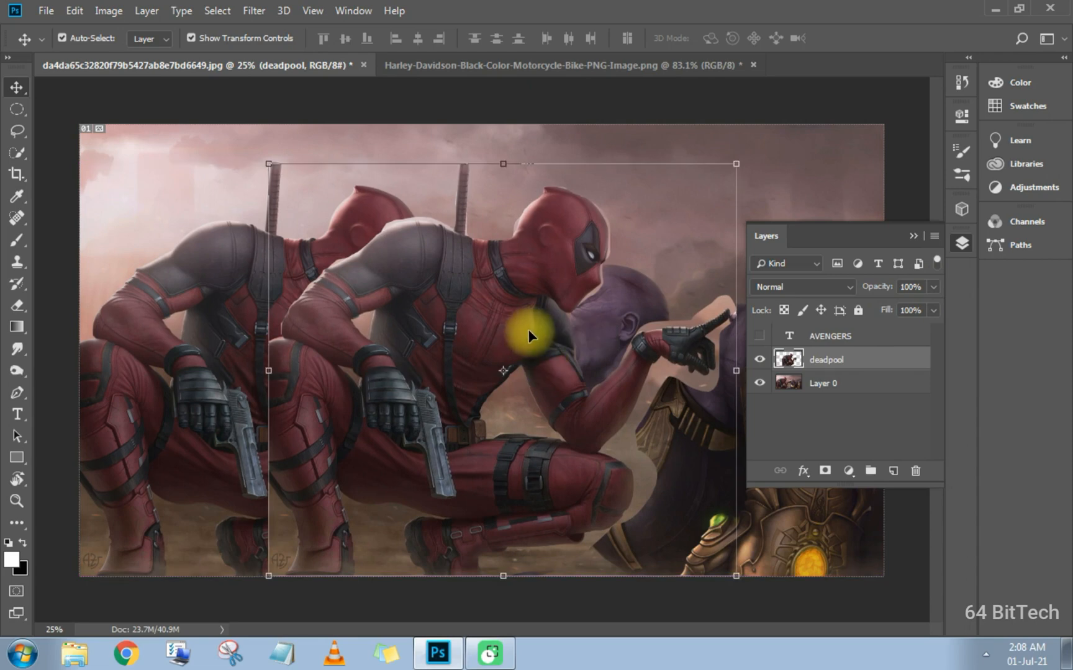
left_click_drag(522, 330, 452, 318)
Hide the layer list and undo the deadpool layer's moves, its creation and the lasso selection
left_click(912, 234)
key("ctrl+alt+z")
key("ctrl+alt+z")
key("ctrl+alt+z")
key("ctrl+alt+z")
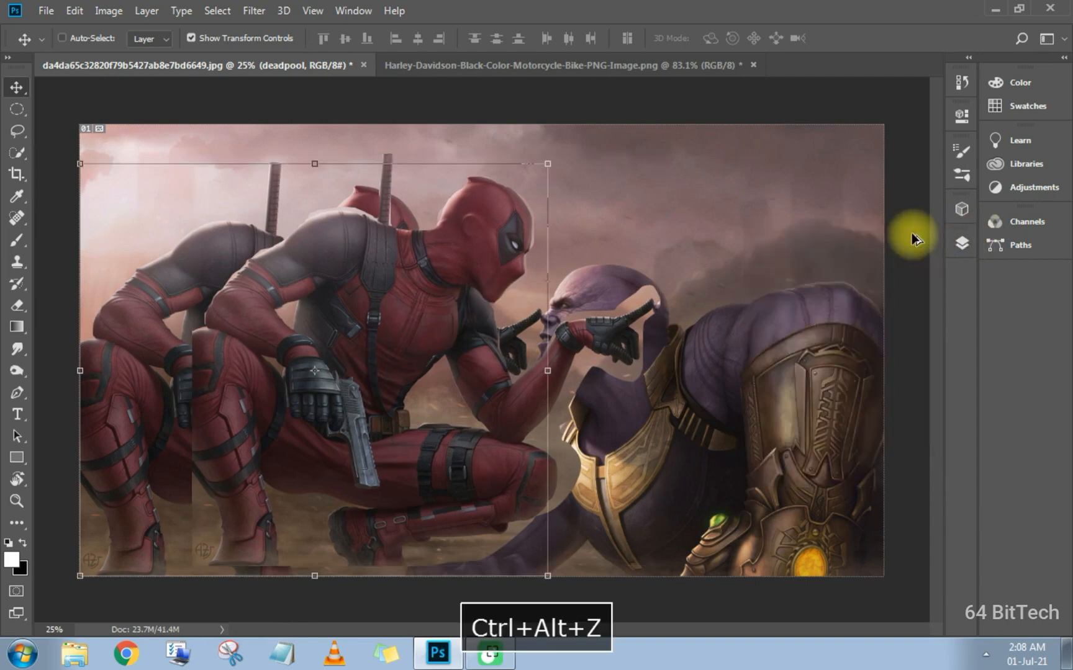
key("ctrl+alt+z")
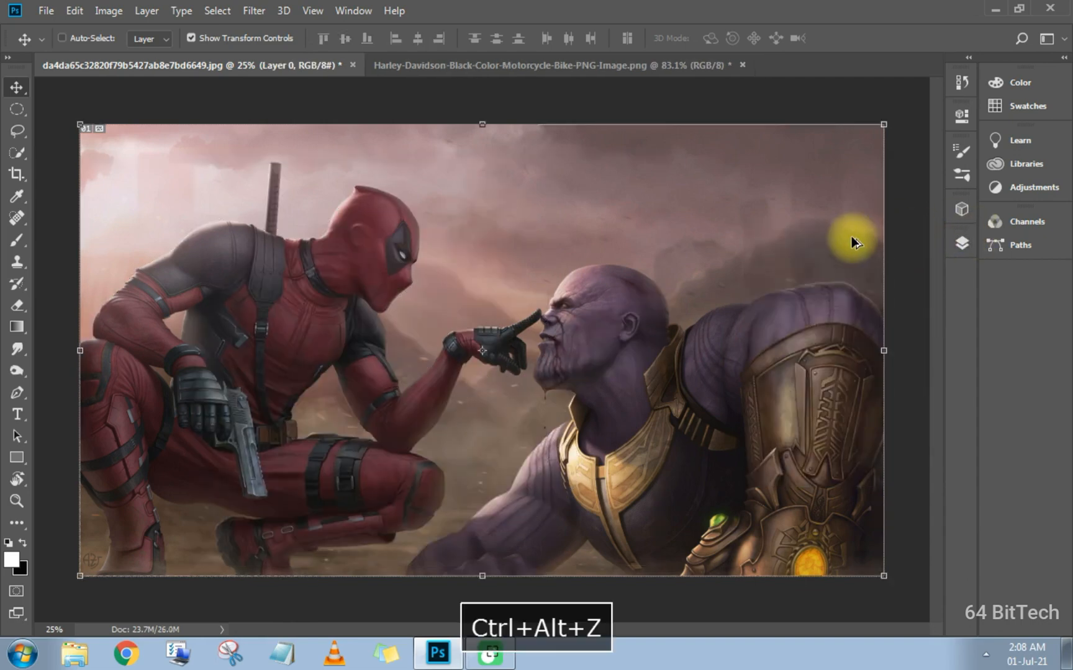
Draw a straight-sided selection around Deadpool's head, sword and upper body with the Polygonal Lasso tool
left_click(16, 130)
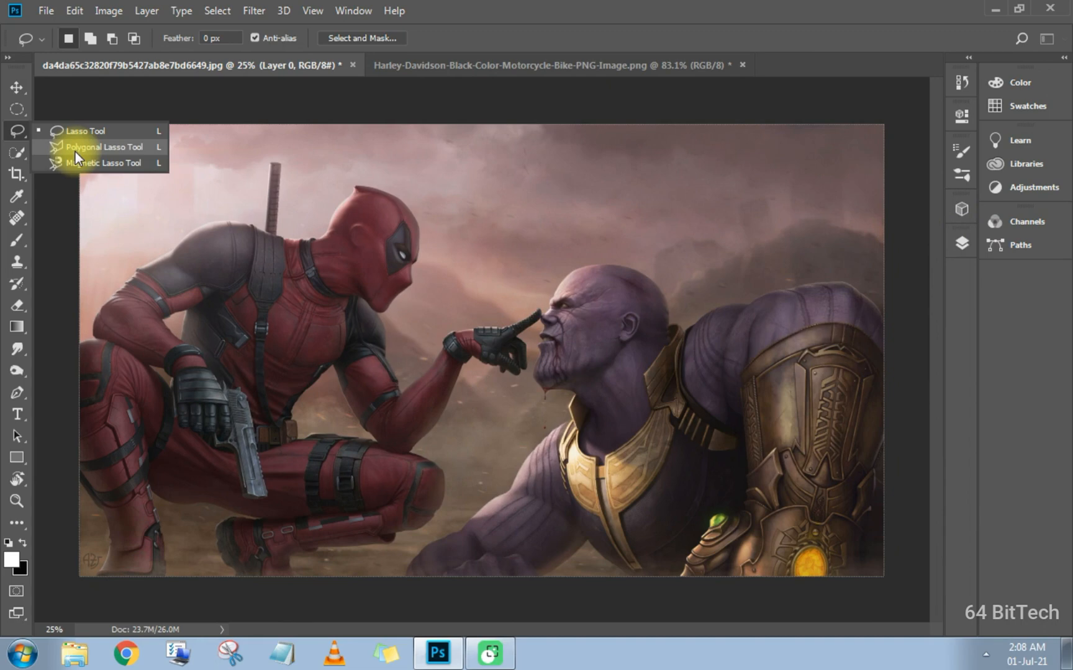
left_click(75, 151)
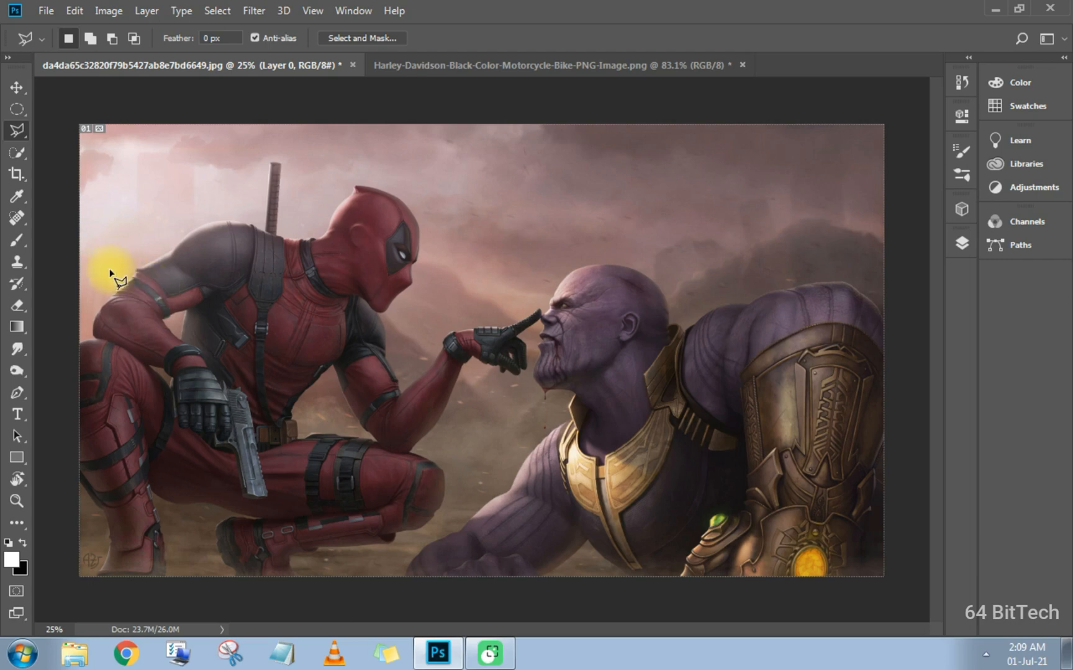
left_click(94, 281)
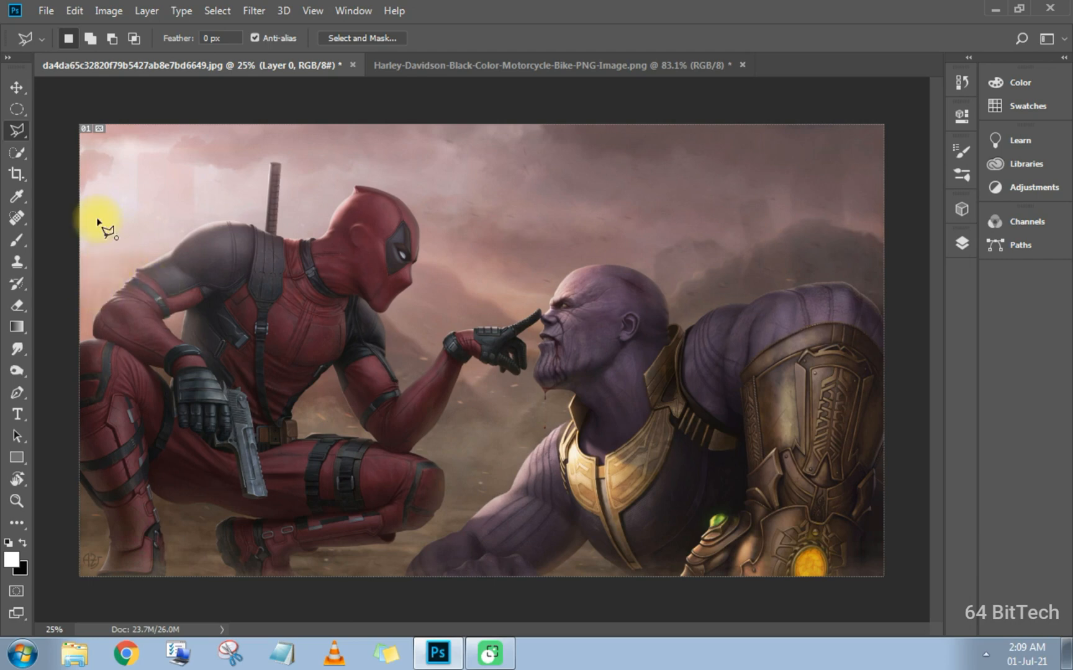
left_click(97, 193)
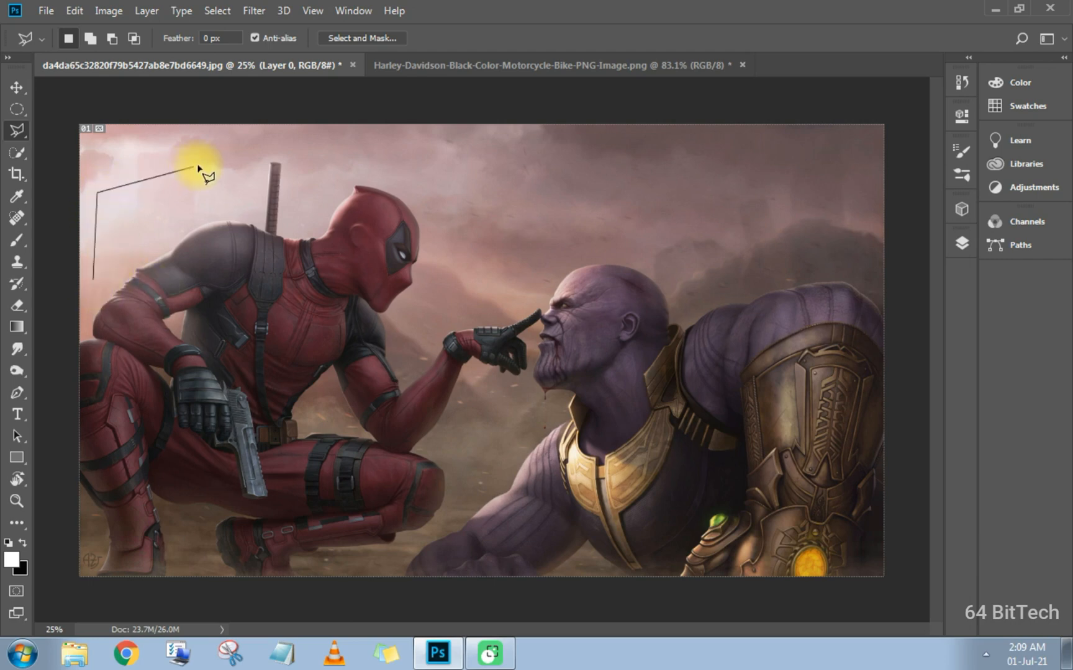
left_click(266, 147)
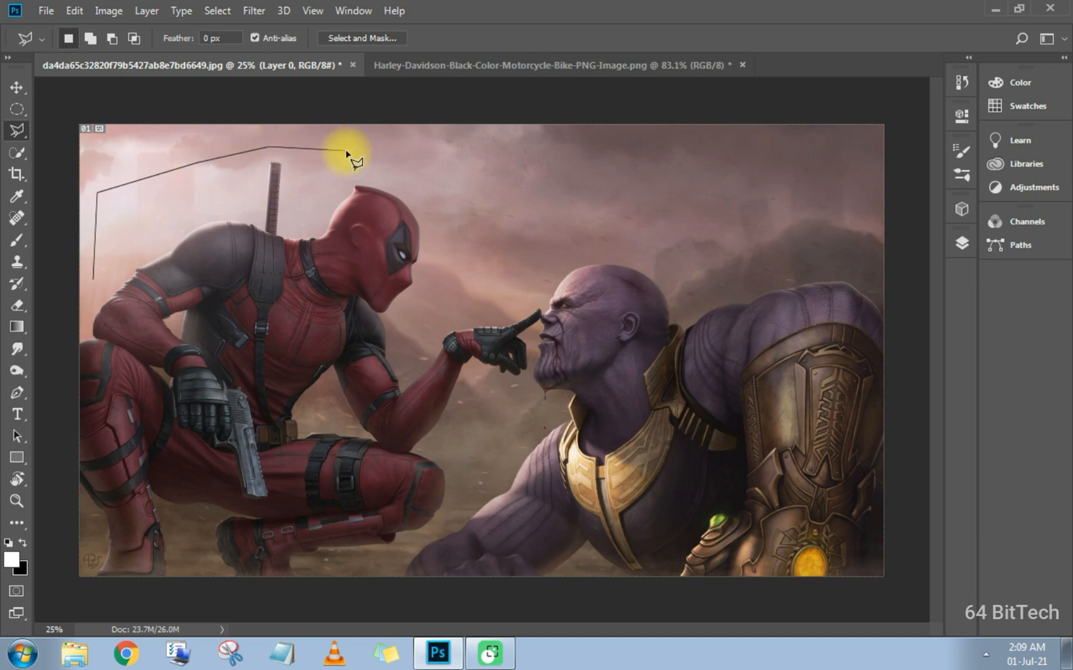
left_click(429, 152)
left_click(490, 216)
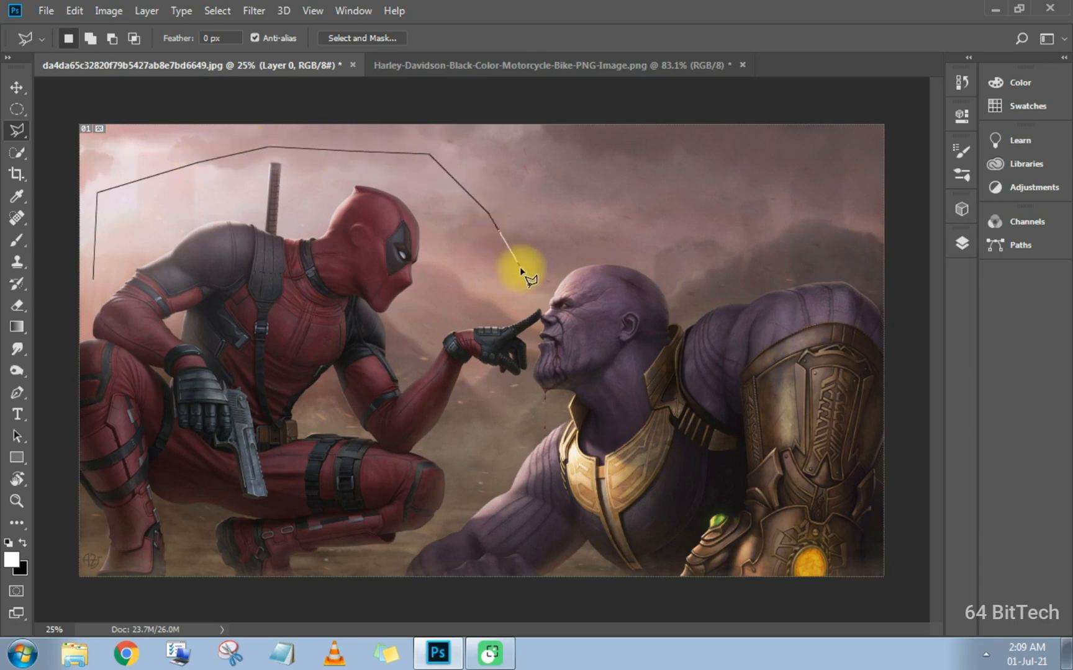
left_click(519, 264)
left_click(544, 288)
left_click(416, 333)
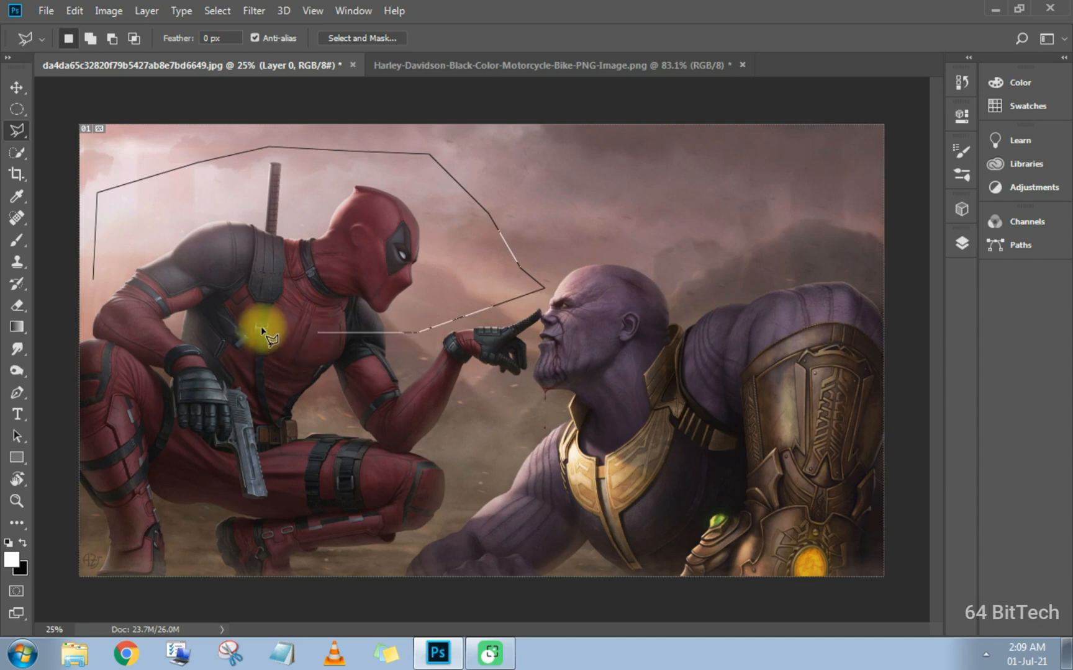
left_click(258, 326)
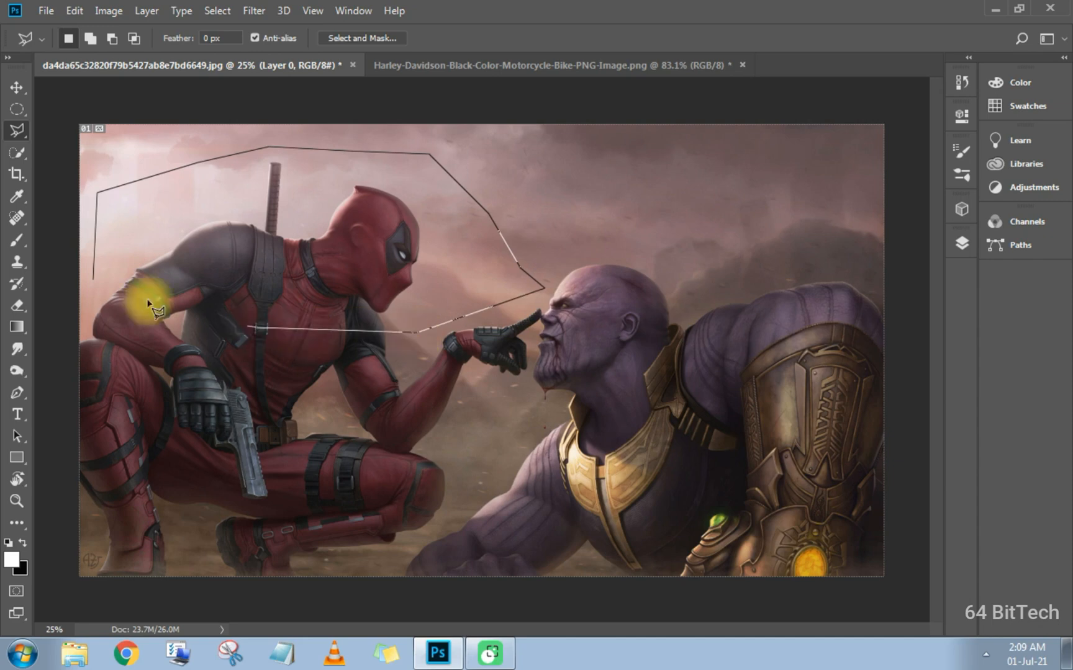
left_click(92, 281)
Replace the selection with a smaller polygonal one around Deadpool's rear shoulder and the sky beside it
left_click(92, 280)
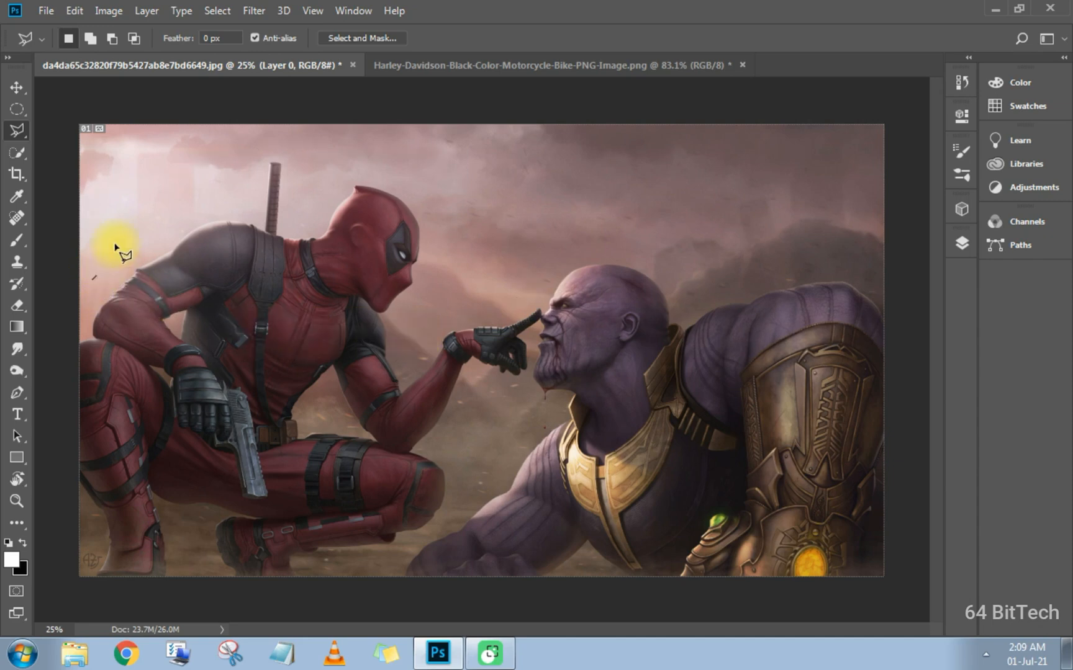
left_click(116, 243)
left_click(160, 219)
left_click(198, 230)
left_click(217, 268)
left_click(186, 304)
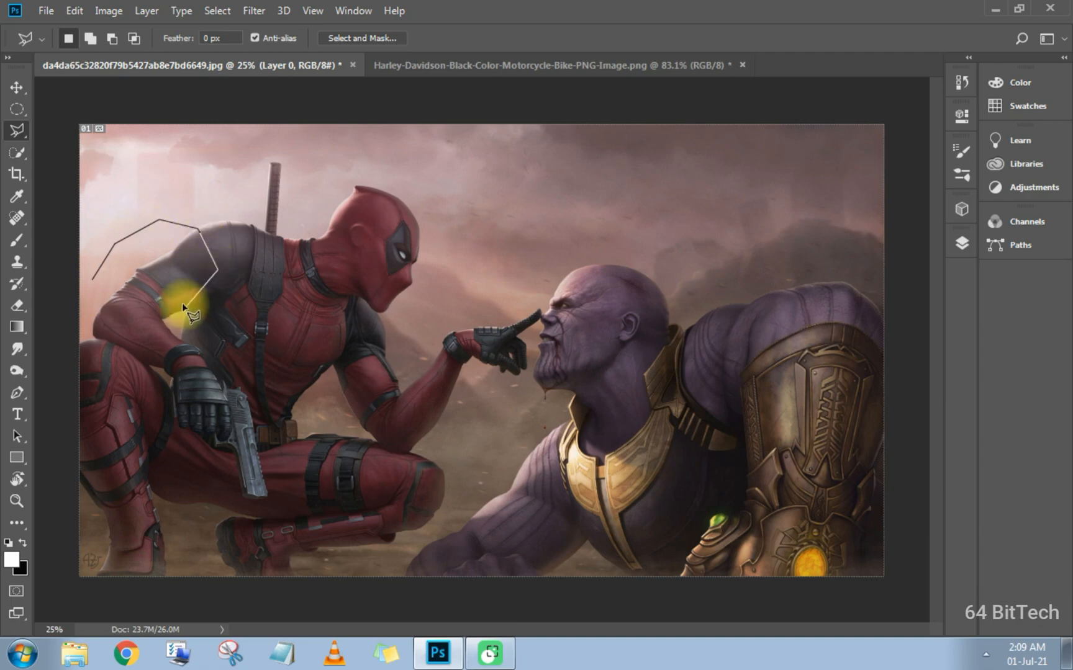
left_click(115, 296)
left_click(93, 282)
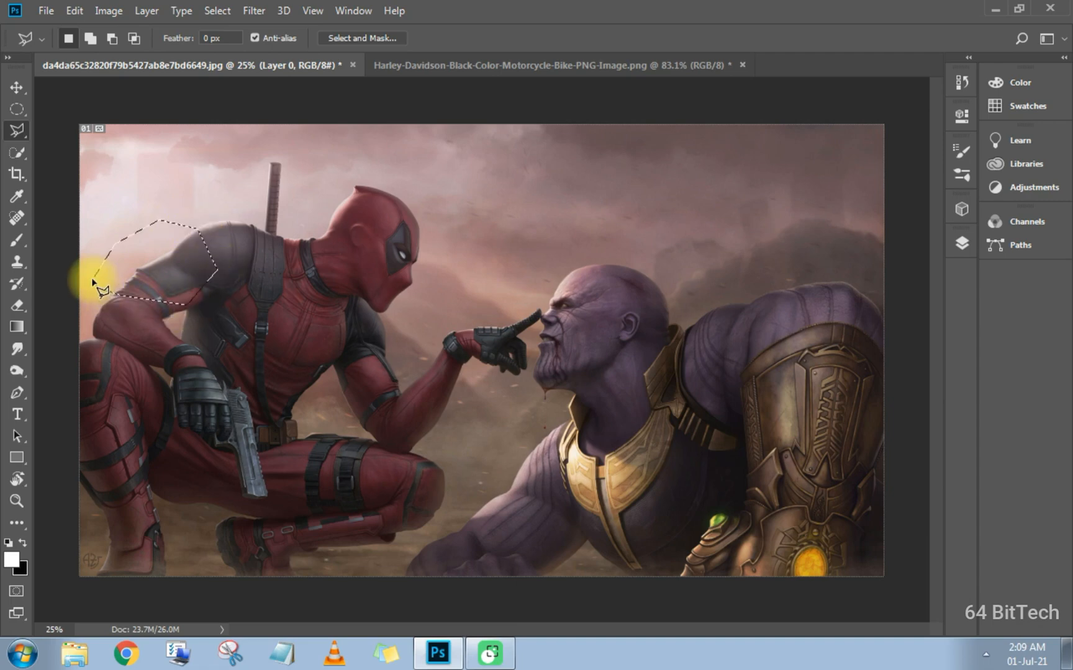
Nudge the selected shoulder area slightly to the right with the Move tool, and undo the move and the polygonal selection
key("ctrl+alt+Return")
key("v")
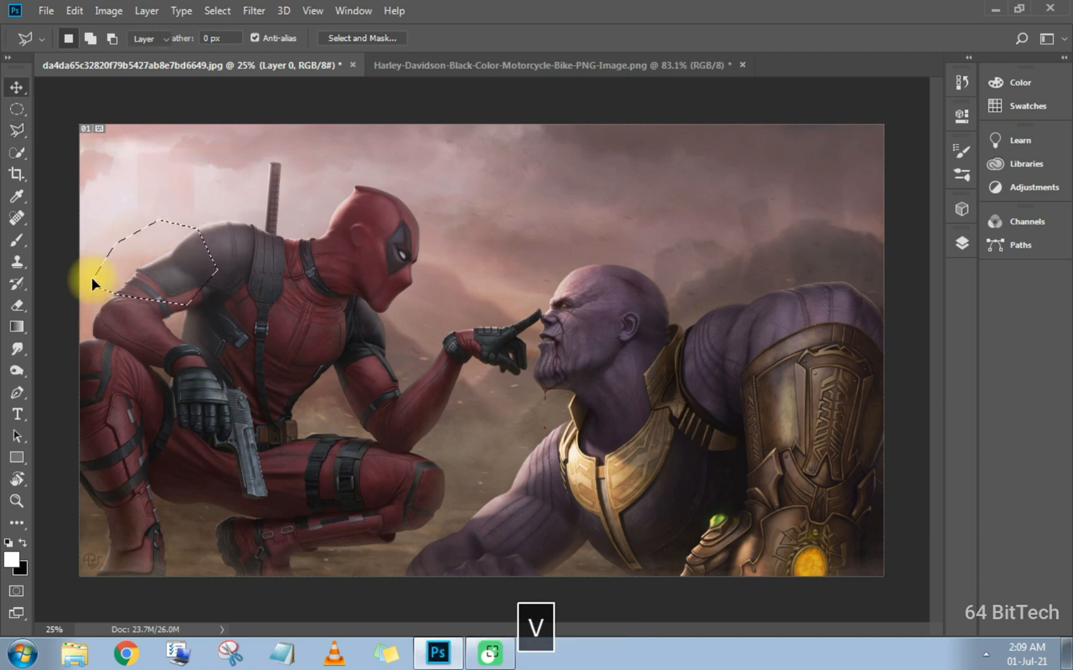
key("Right")
mouse_move(151, 268)
left_mouse_down()
mouse_move(194, 269)
mouse_move(150, 274)
left_mouse_up()
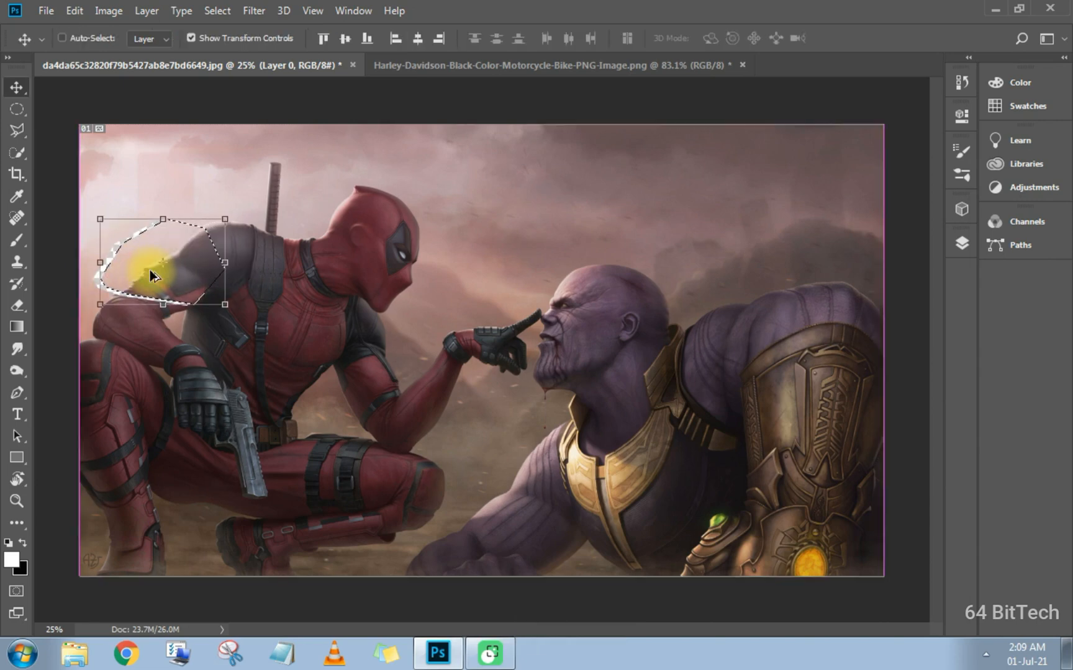
key("ctrl+alt+z")
key("ctrl+alt+z")
key("ctrl+alt+z")
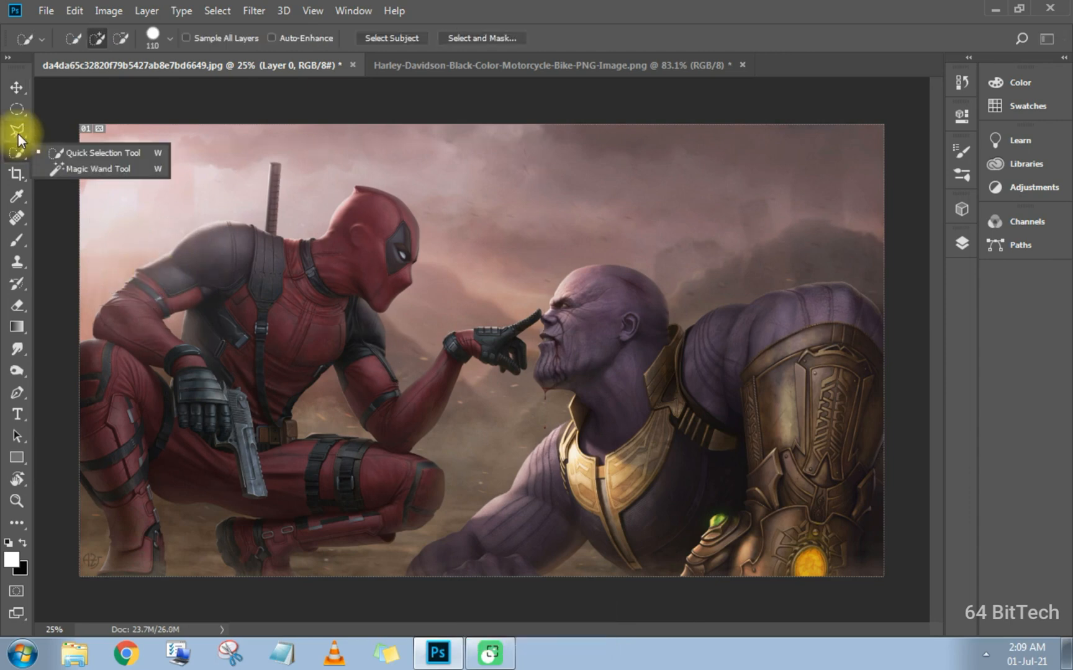
Trace a closed selection around Thanos with the Magnetic Lasso tool
left_click_drag(17, 134, 57, 159)
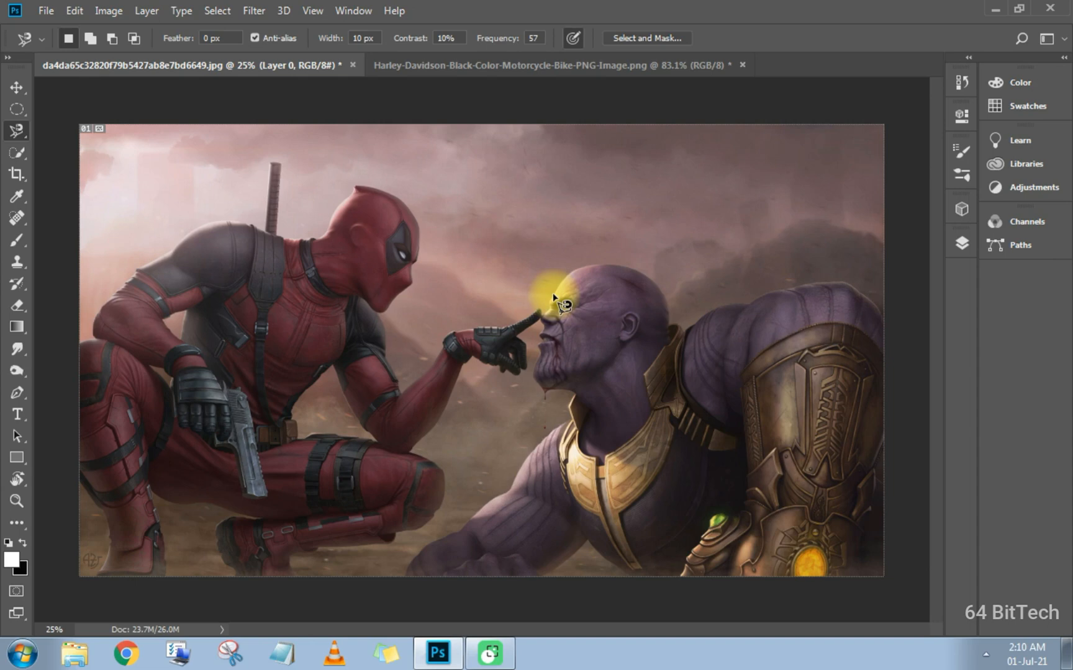
left_click(553, 294)
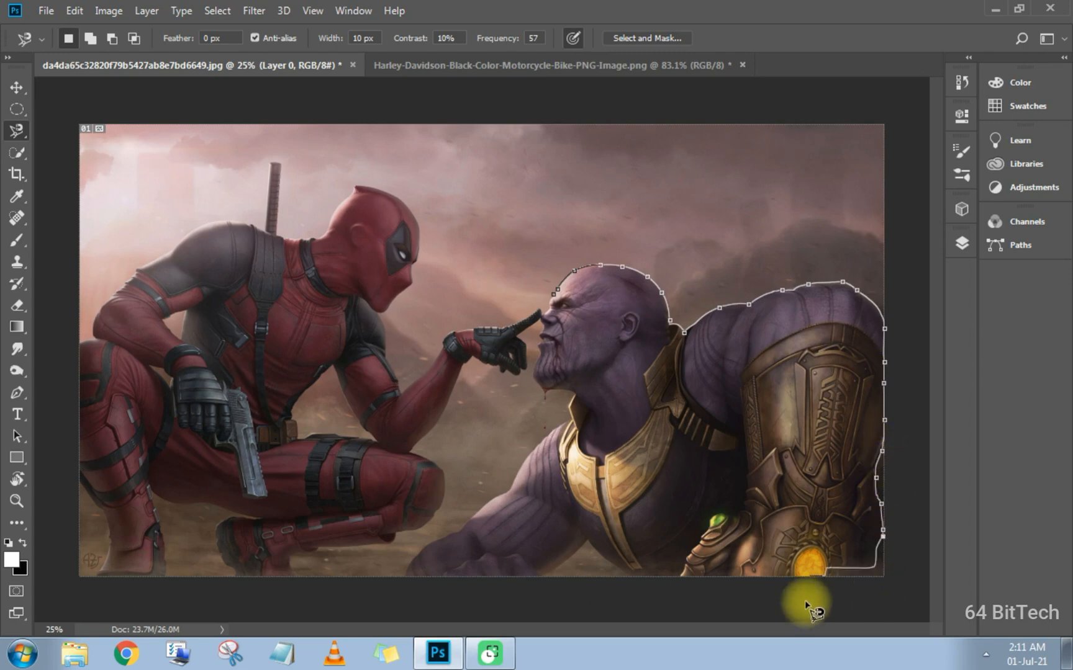
left_click(554, 292)
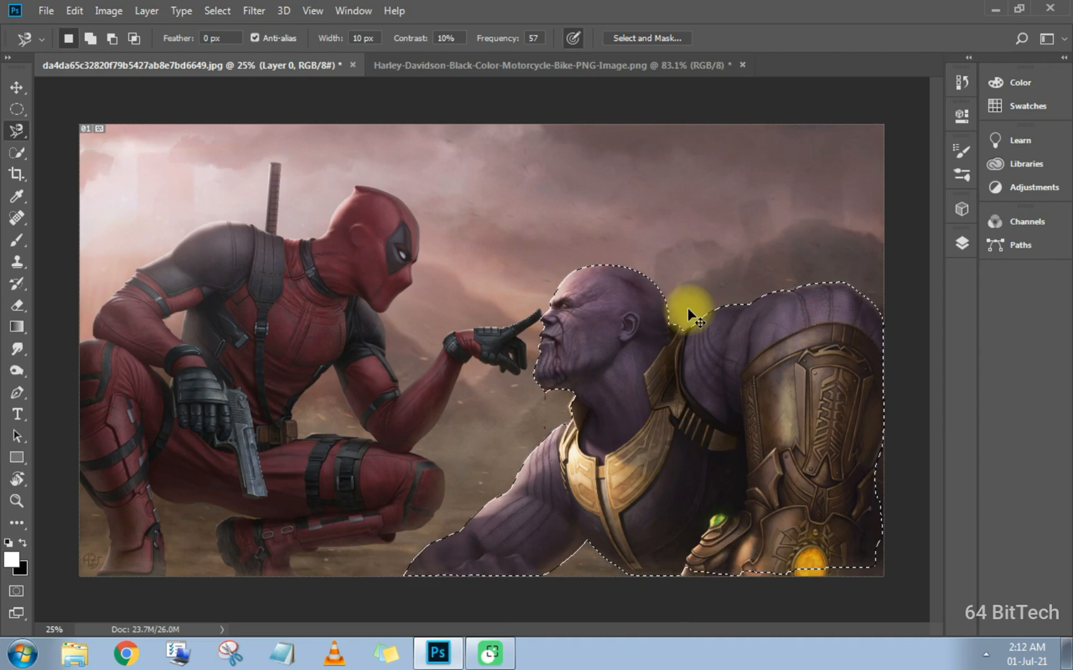
Copy the selected Thanos to a new layer and hide Layer 0
key("ctrl+alt+j")
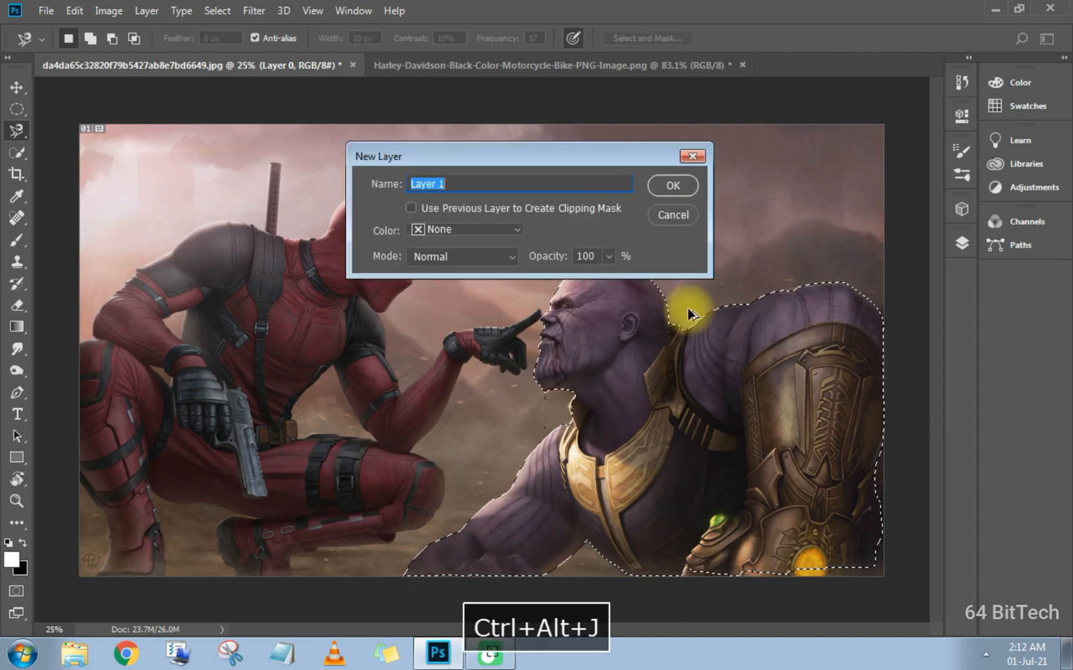
key("BackSpace")
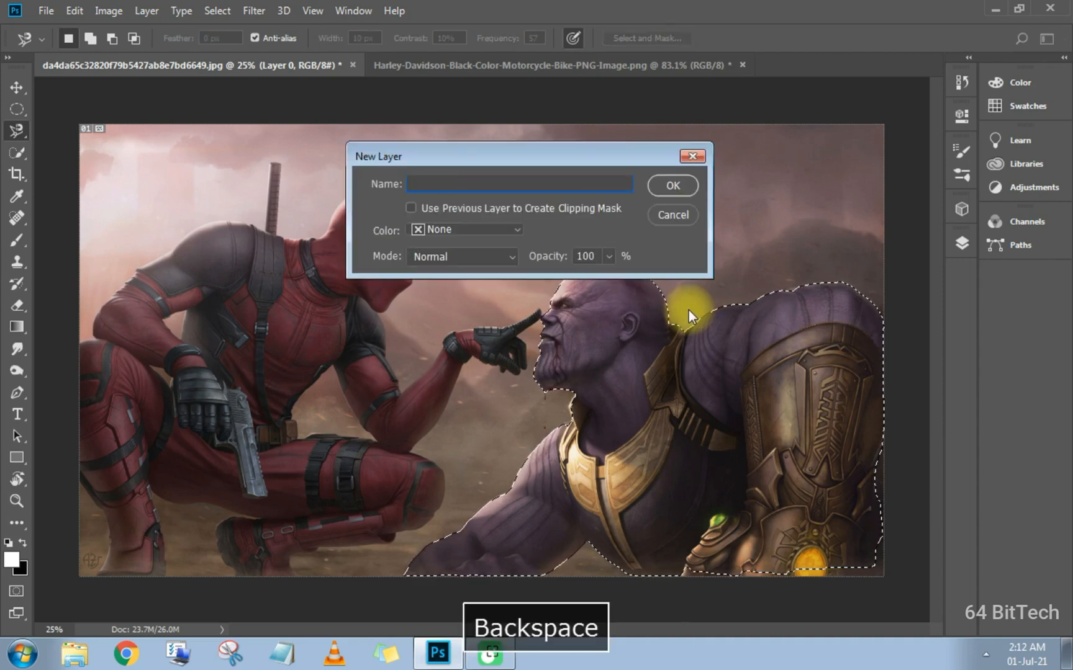
key("Return")
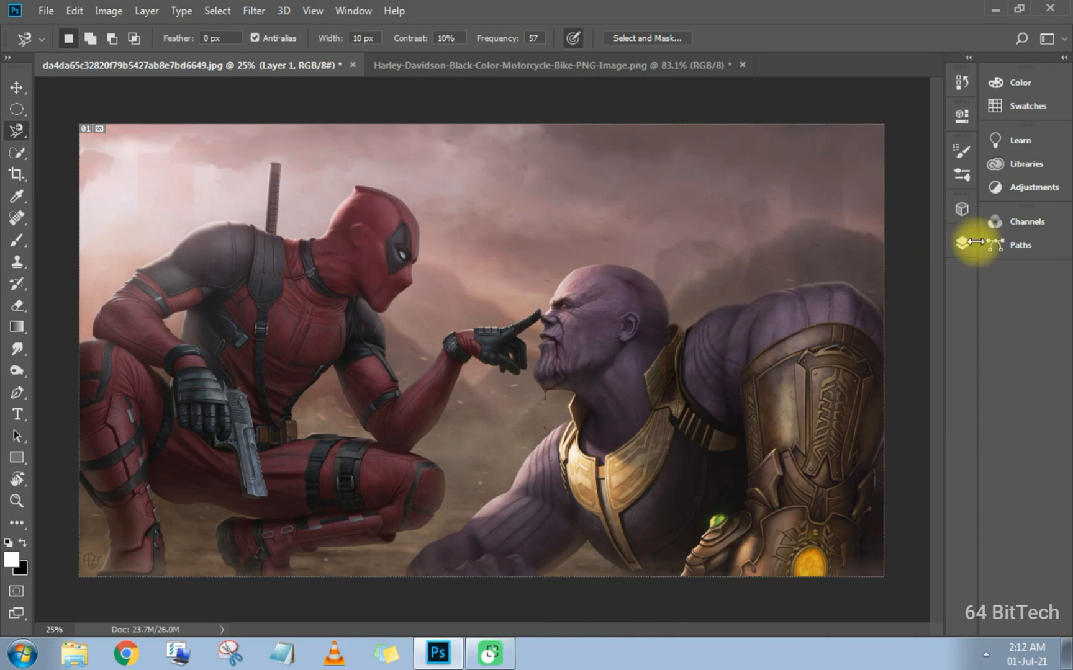
left_click(965, 244)
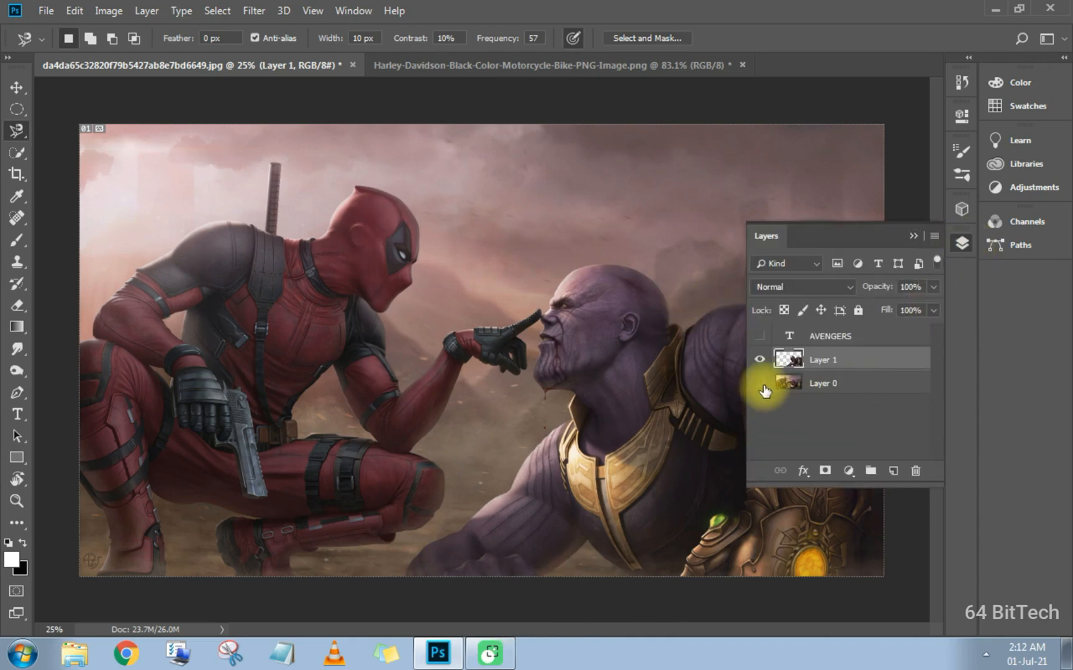
left_click(759, 383)
Reposition the cut-out Thanos layer around the transparent canvas with the Move tool
left_click_drag(658, 388, 577, 363)
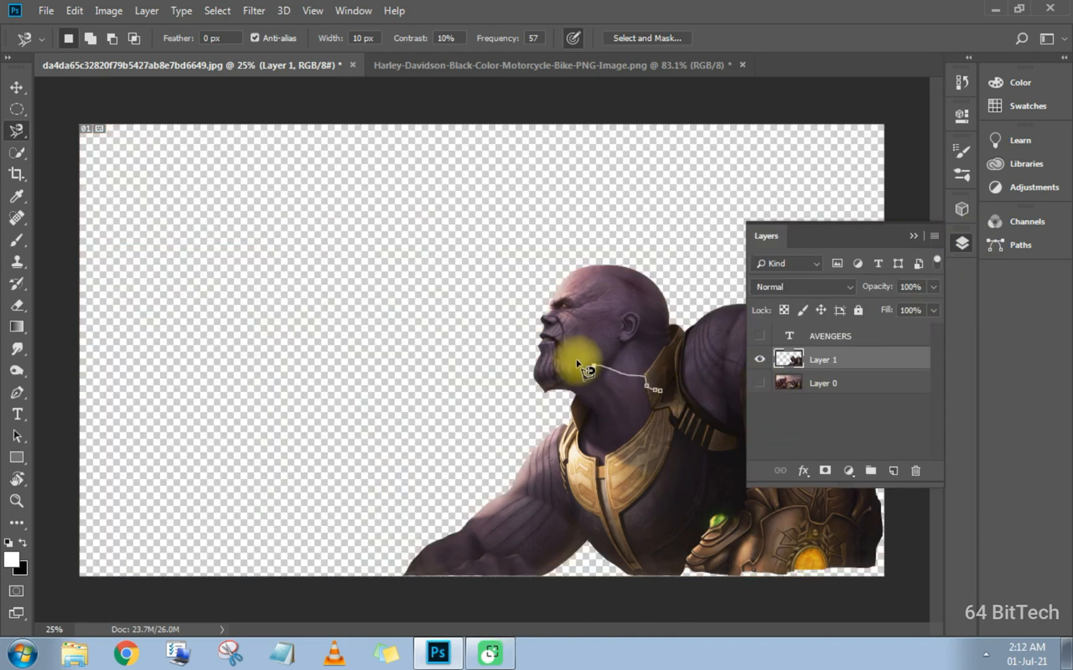
left_click_drag(670, 379, 575, 308)
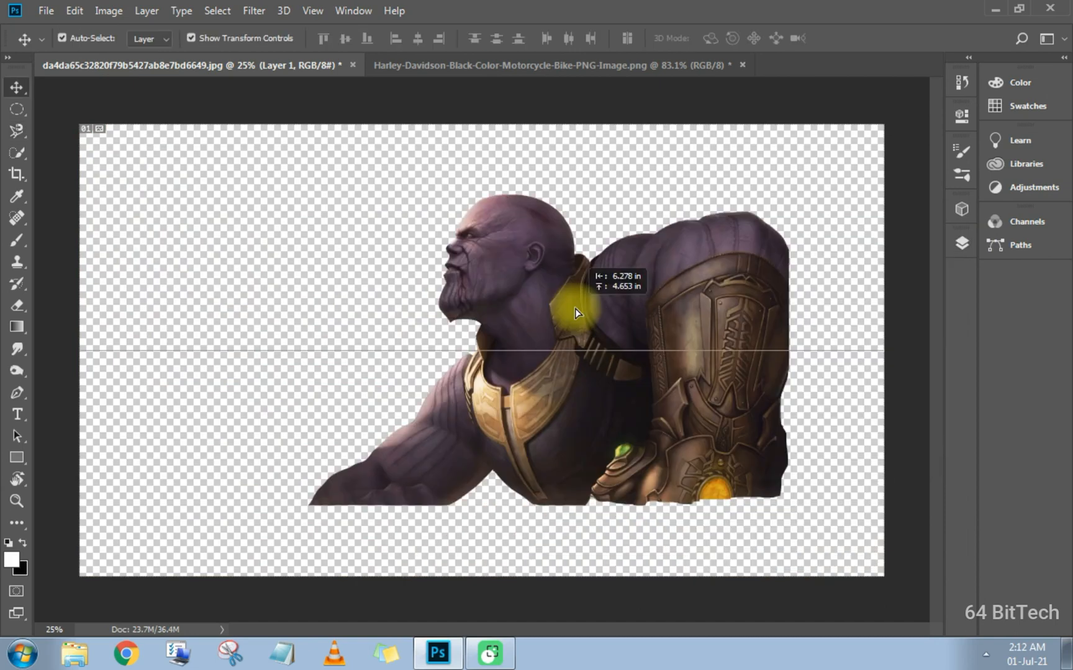
left_click_drag(575, 309, 560, 318)
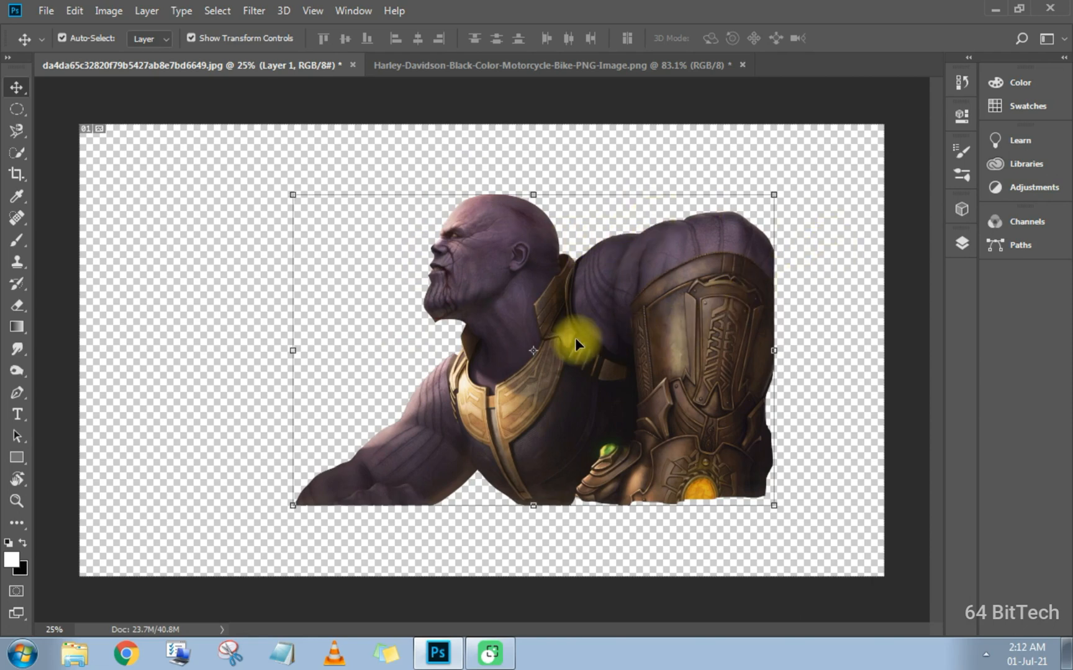
left_click_drag(563, 357, 669, 351)
Hide Layer 1, show Layer 0 again and collapse the layer list
left_click(962, 243)
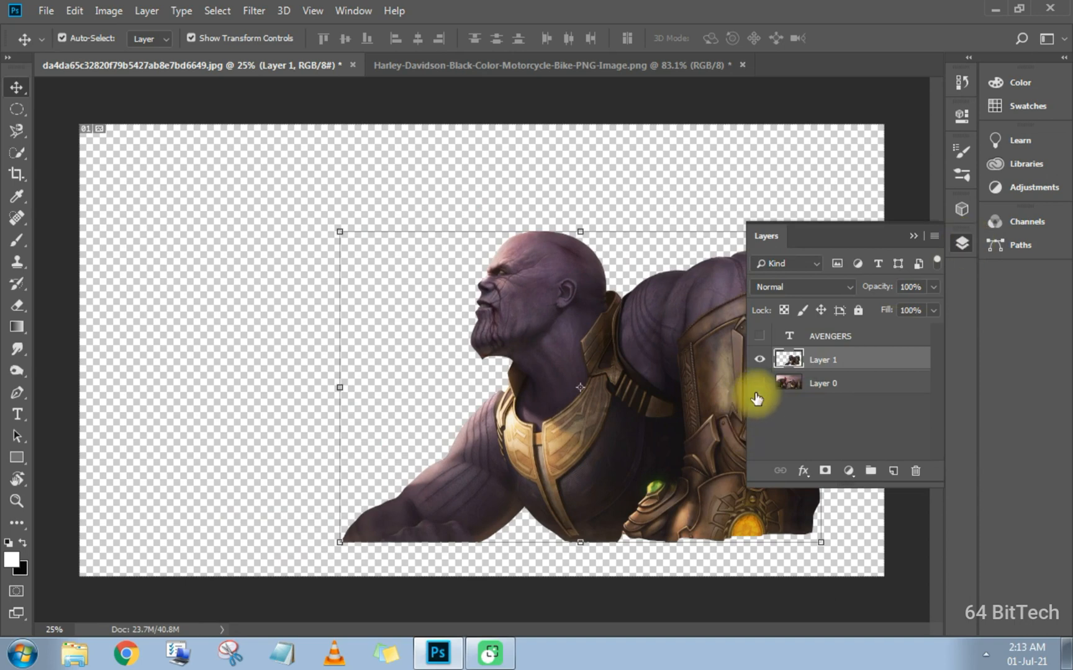
left_click(760, 361)
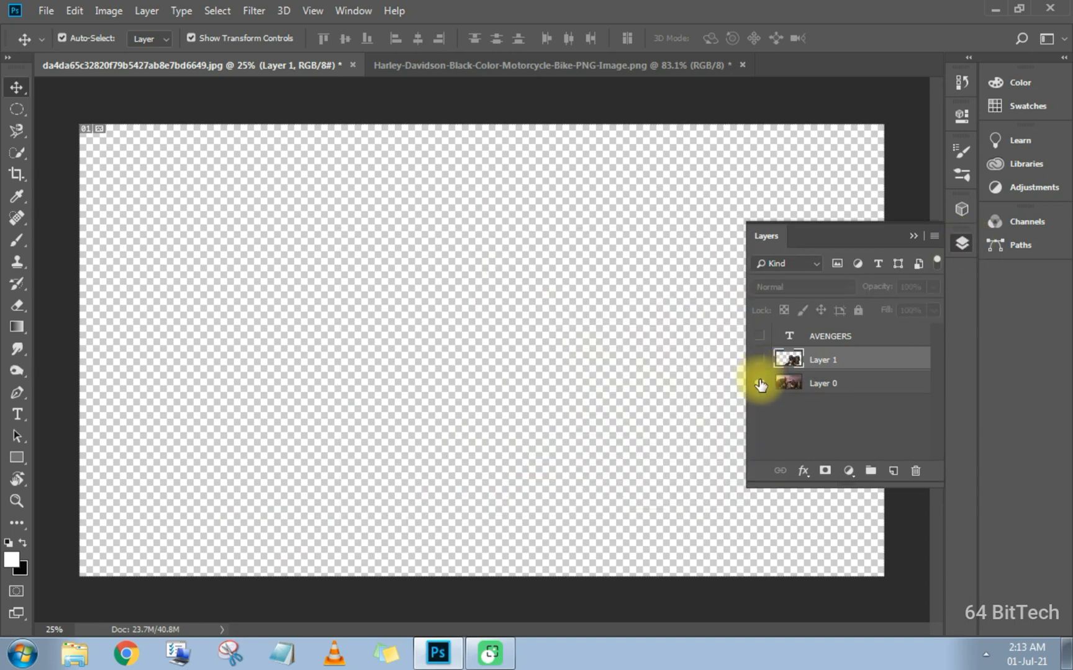
left_click(759, 383)
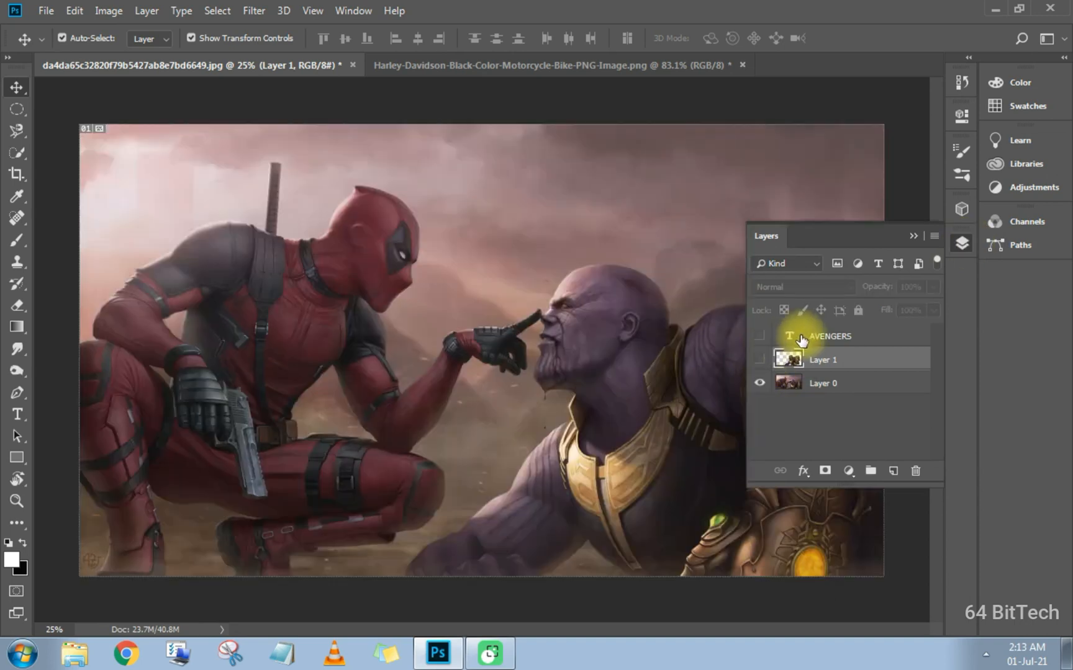
left_click(914, 236)
Activate the Quick Selection tool and switch to the Harley-Davidson motorcycle image
left_click(17, 159)
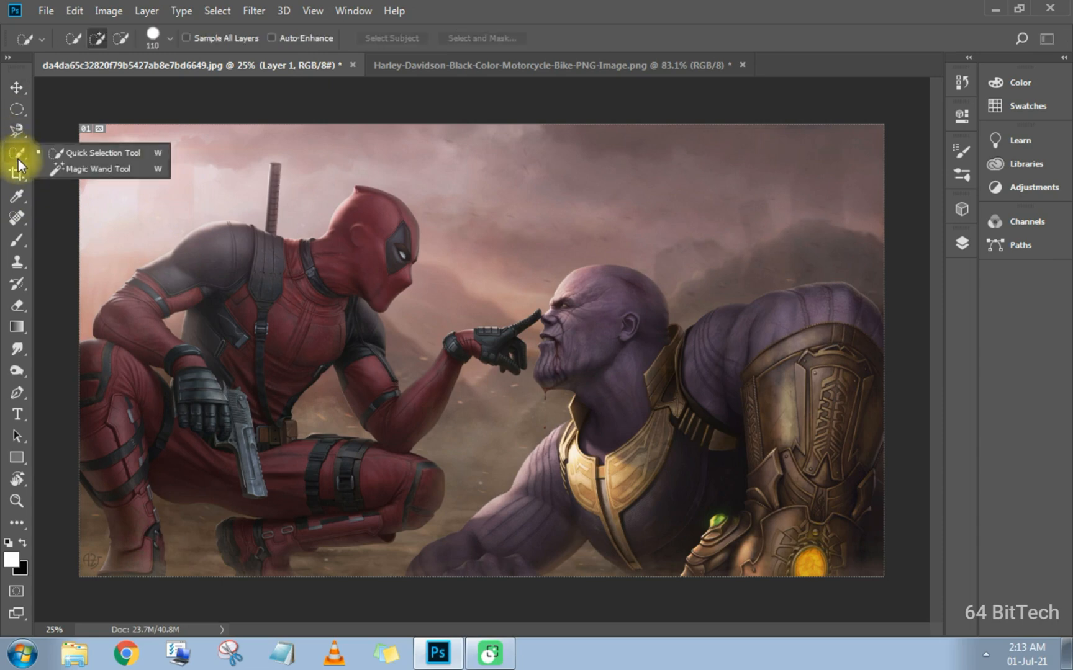
left_click(21, 131)
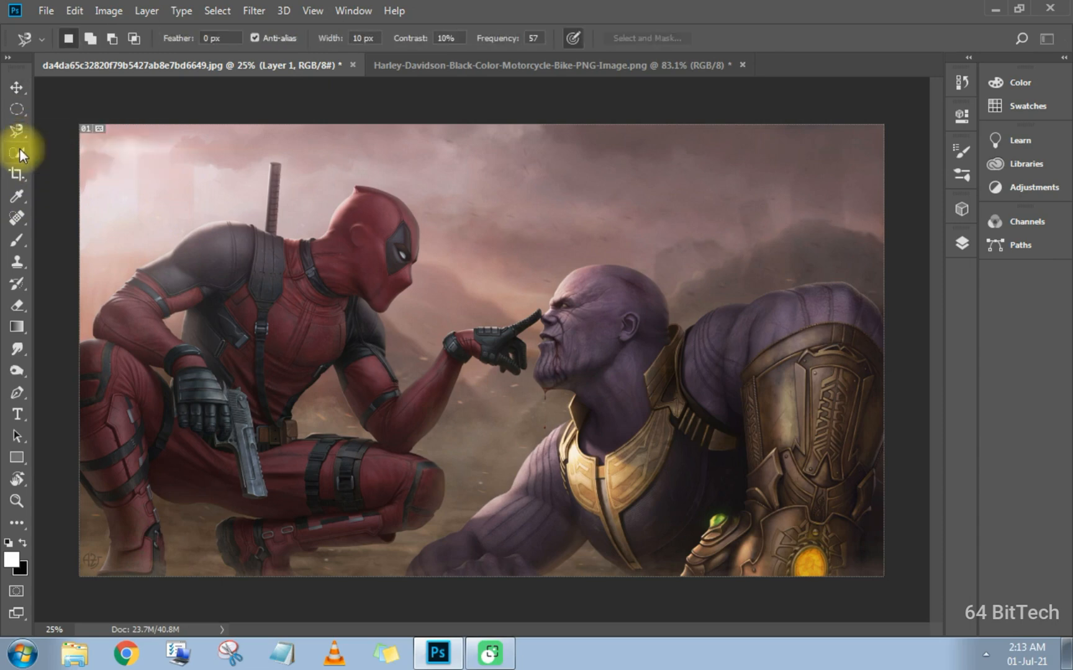
left_click(19, 150)
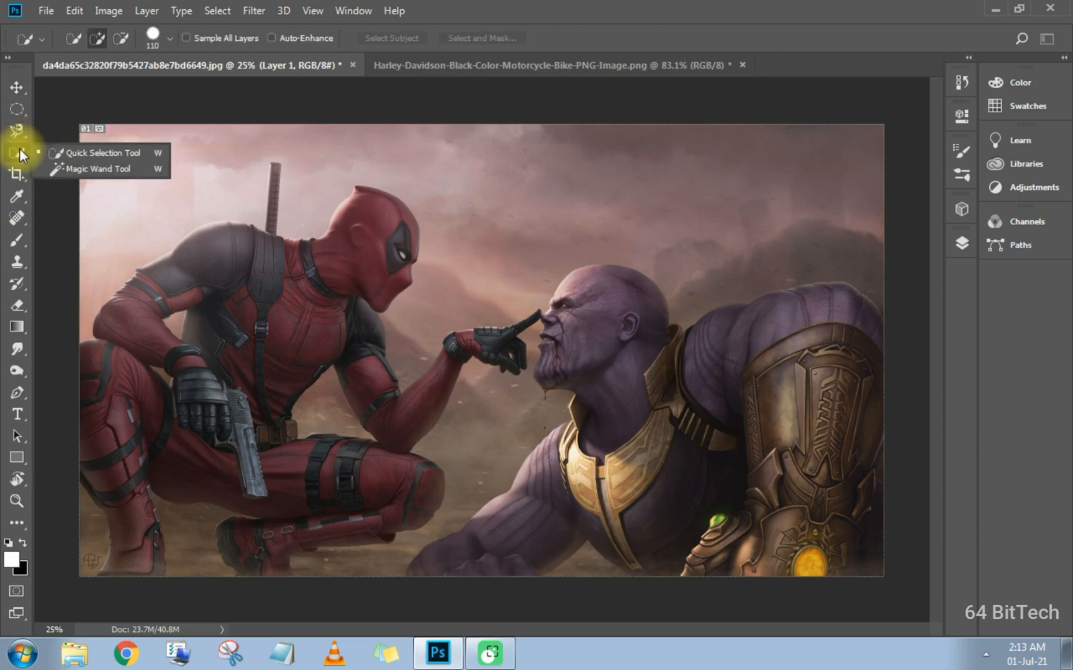
left_click(56, 154)
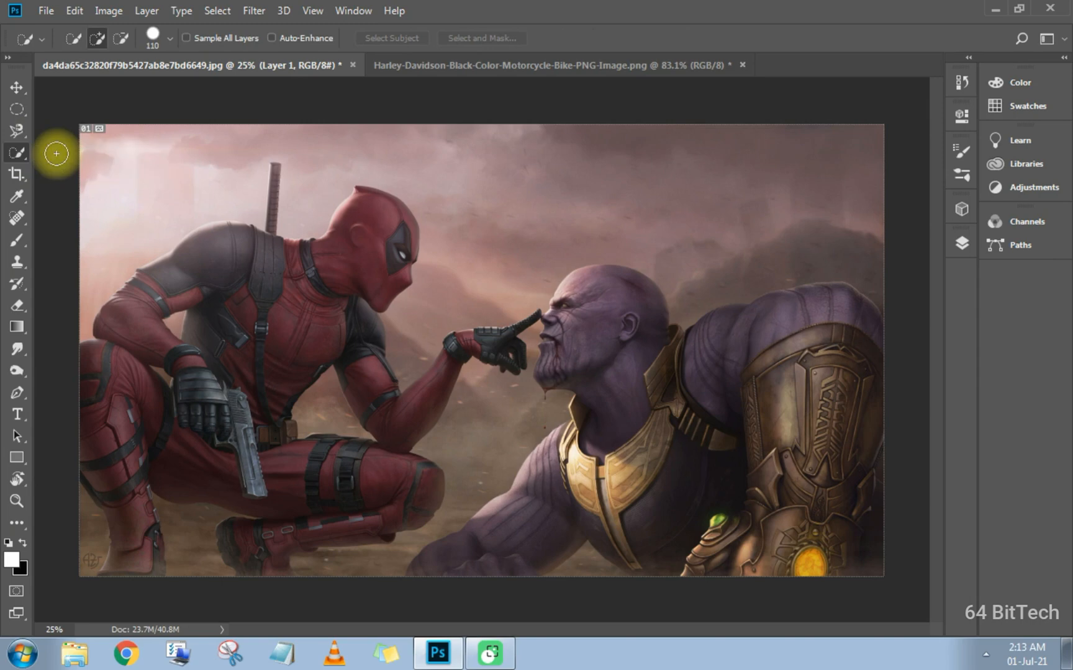
left_click(426, 72)
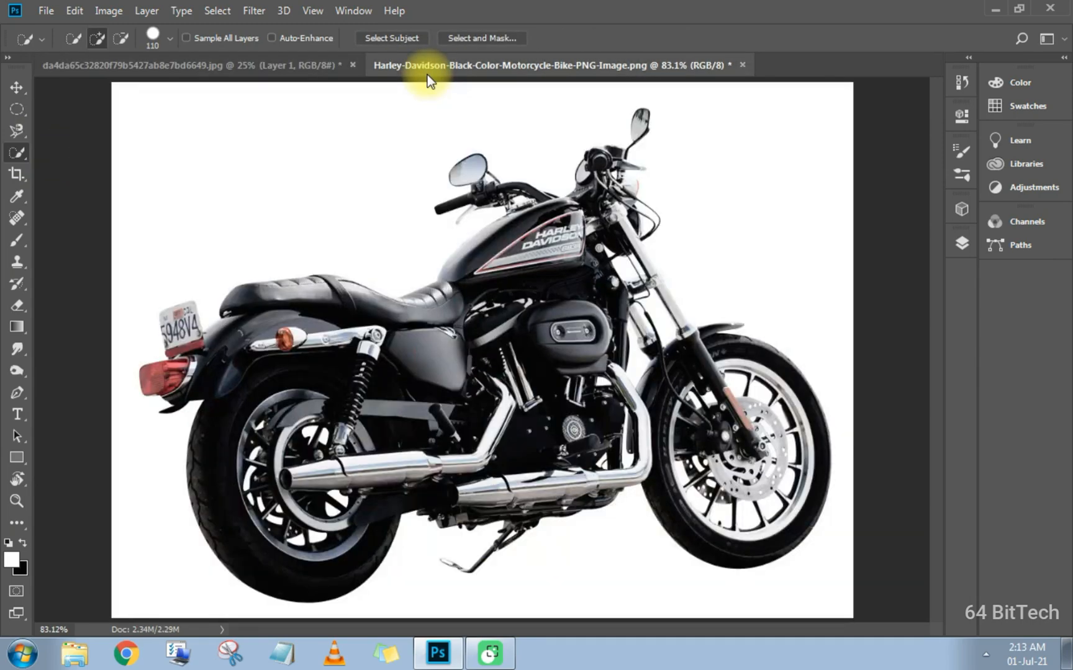
left_click(325, 67)
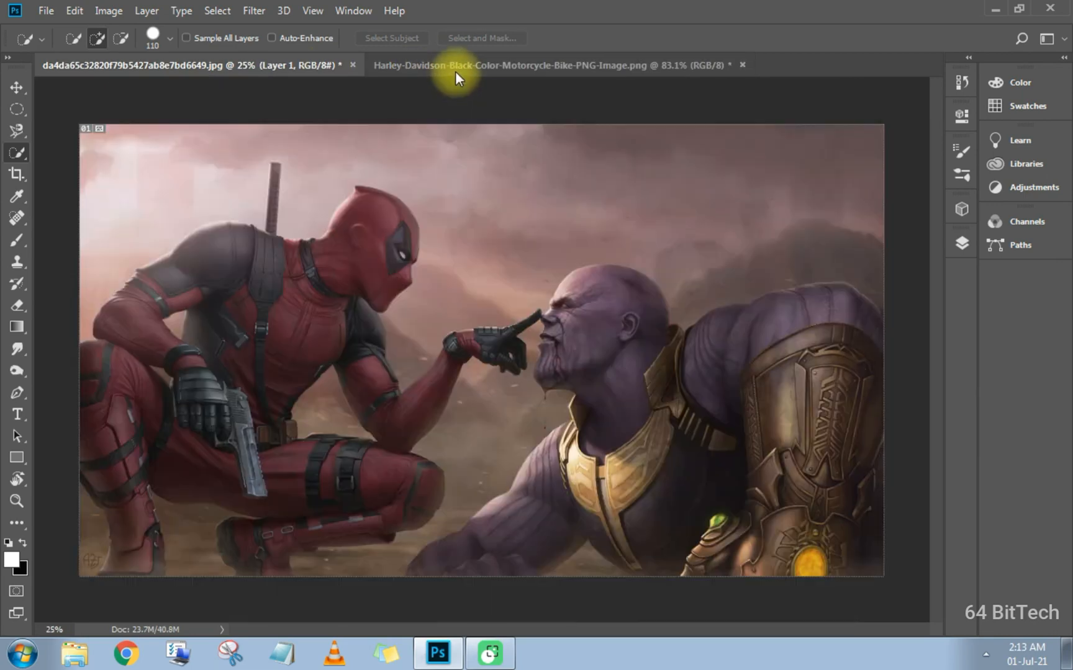
left_click(455, 71)
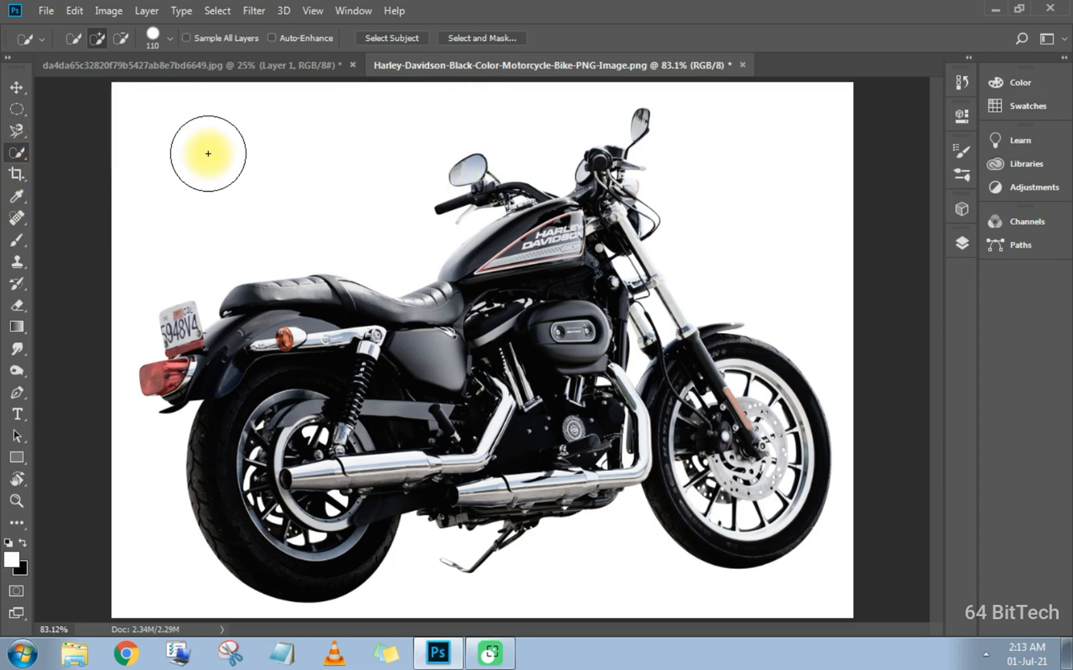
Select the white background all around the motorcycle with the Quick Selection tool at brush size 110
mouse_move(208, 154)
left_mouse_down()
mouse_move(287, 215)
mouse_move(289, 202)
mouse_move(386, 195)
left_mouse_up()
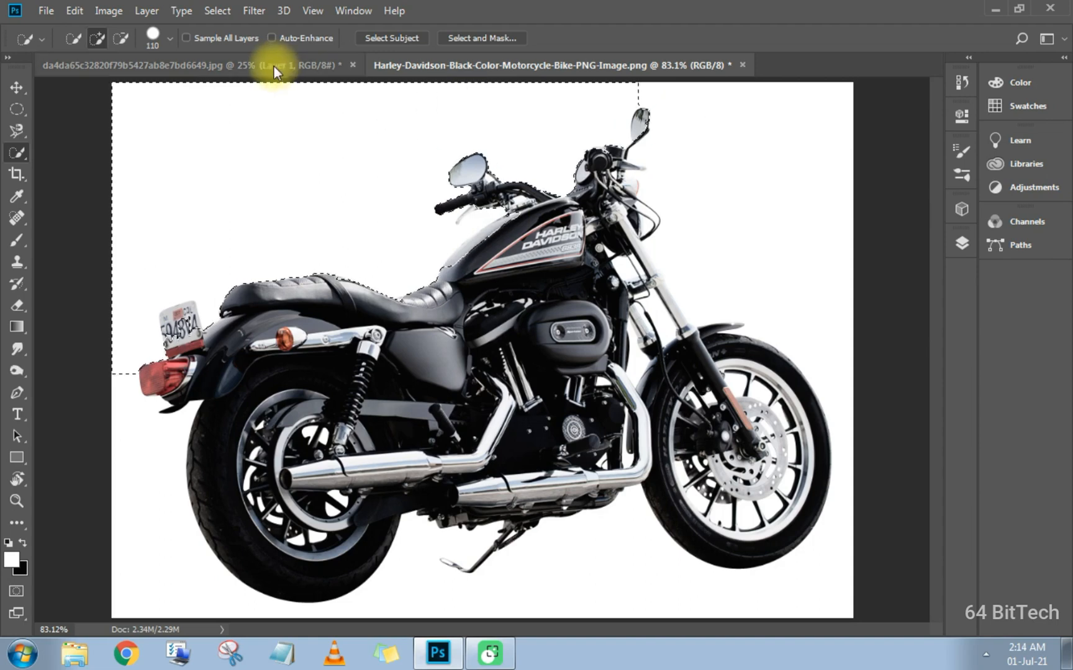
right_click(20, 153)
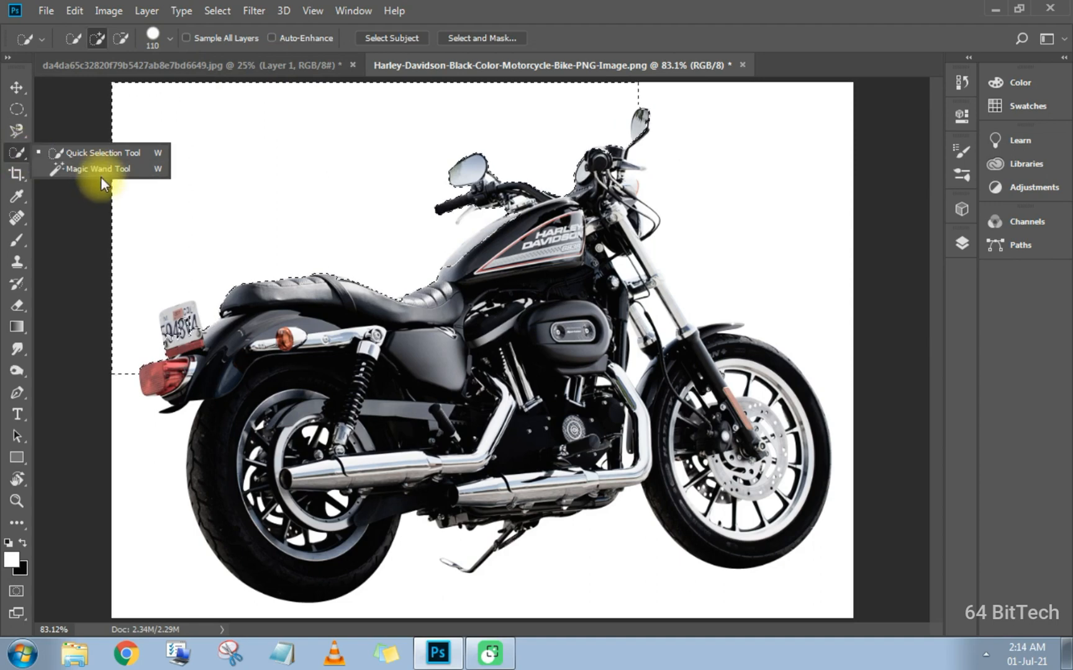
left_click(100, 128)
mouse_move(155, 517)
left_mouse_down()
mouse_move(135, 487)
mouse_move(154, 431)
mouse_move(485, 603)
mouse_move(574, 560)
mouse_move(681, 451)
mouse_move(722, 390)
mouse_move(759, 234)
mouse_move(702, 181)
mouse_move(738, 158)
left_mouse_up()
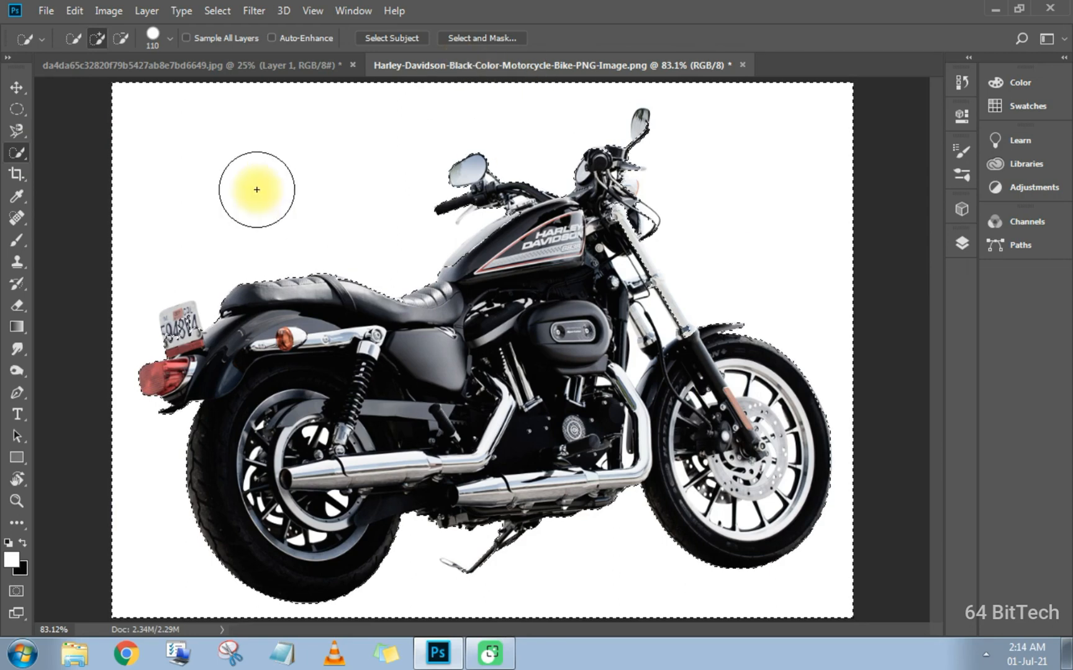
Subtract the white area between the handlebar and fuel tank from the selection with a brush size of 40
left_click(123, 38)
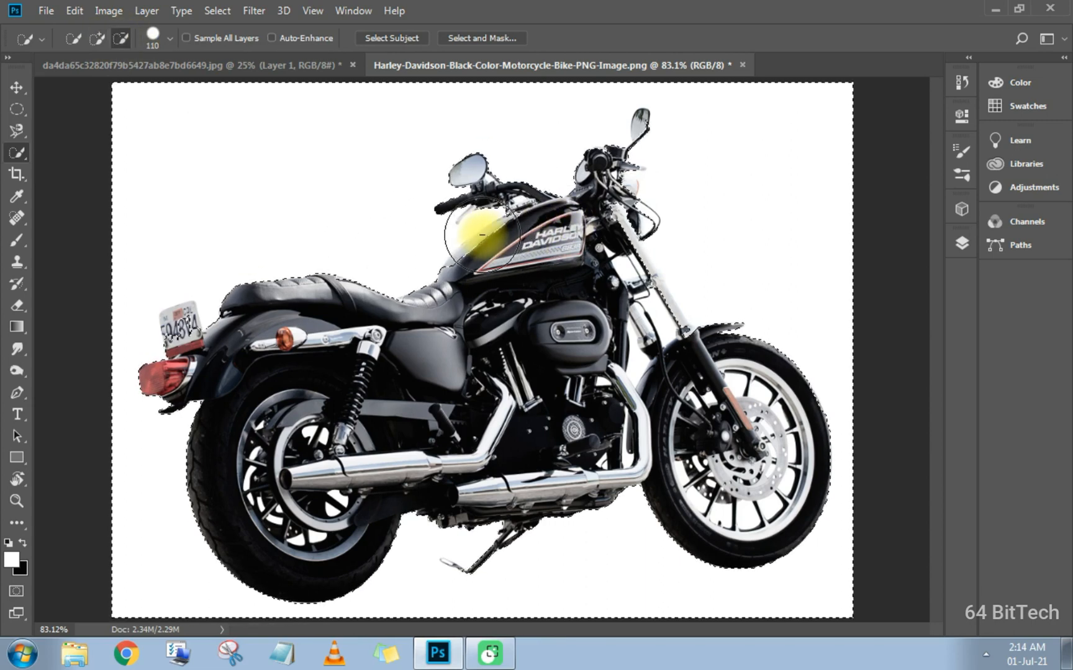
key("bracketleft")
key("bracketleft")
key("bracketleft")
key("bracketleft")
key("bracketleft")
key("bracketleft")
key("bracketleft")
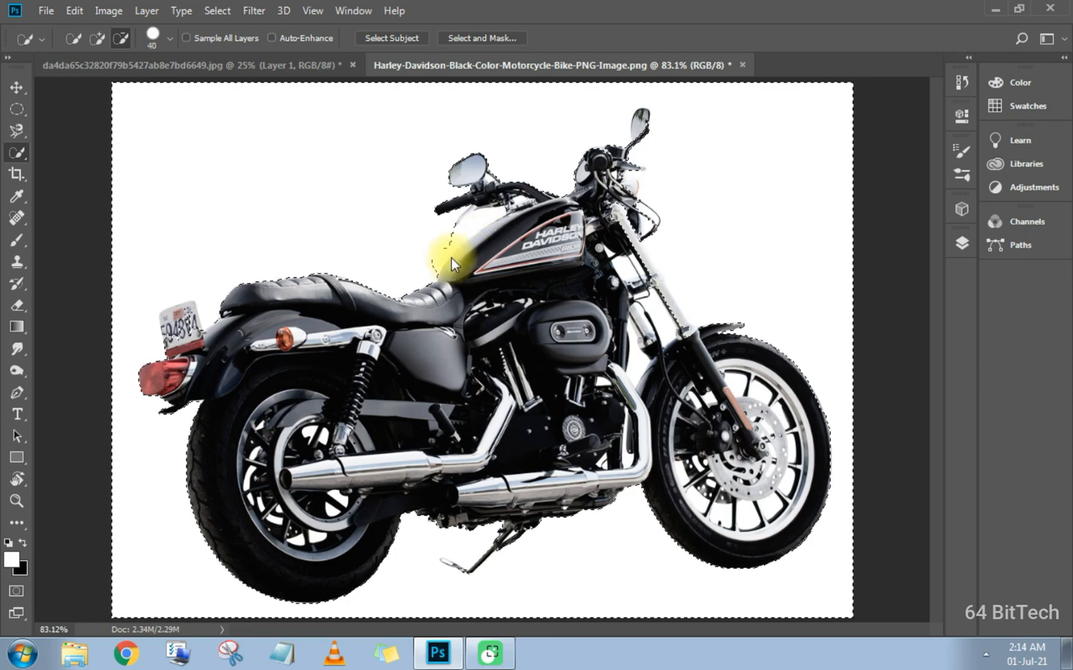
left_click(462, 241)
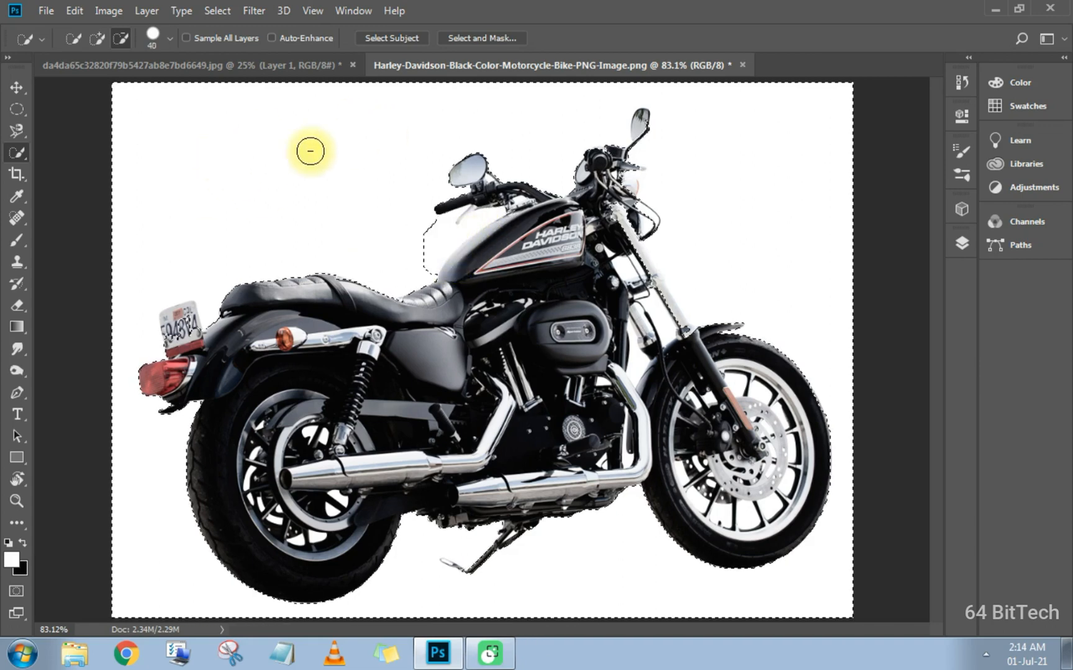
Set the brush size to 60 and add the area between the handlebar and fuel tank back to the selection
key("bracketright")
key("bracketright")
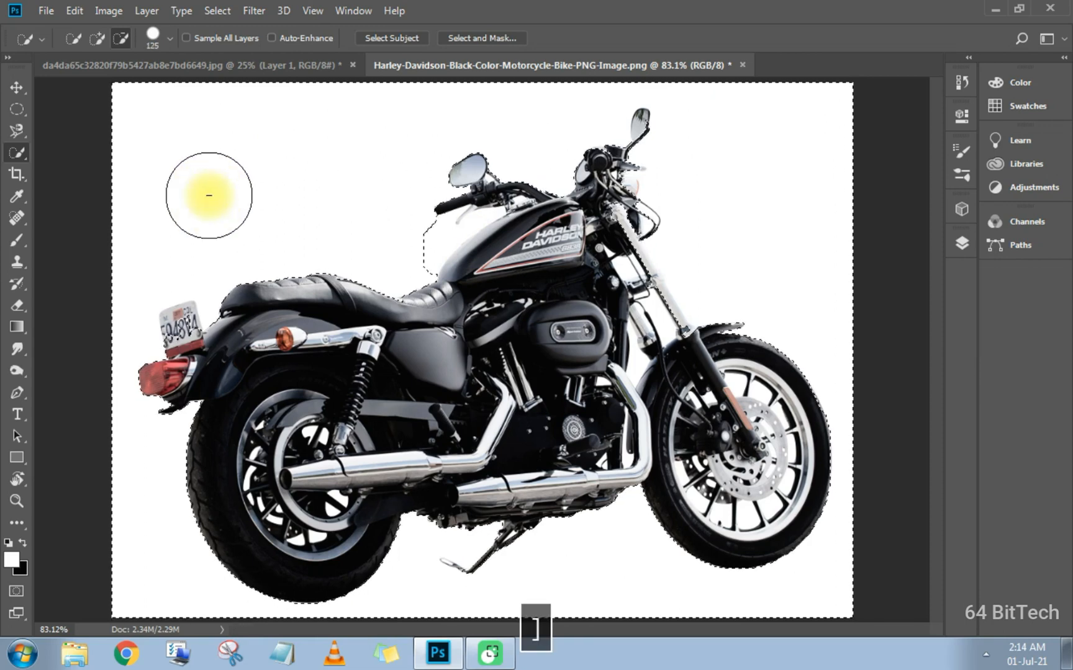
key("bracketleft")
key("bracketleft")
key("bracketleft")
key("bracketleft")
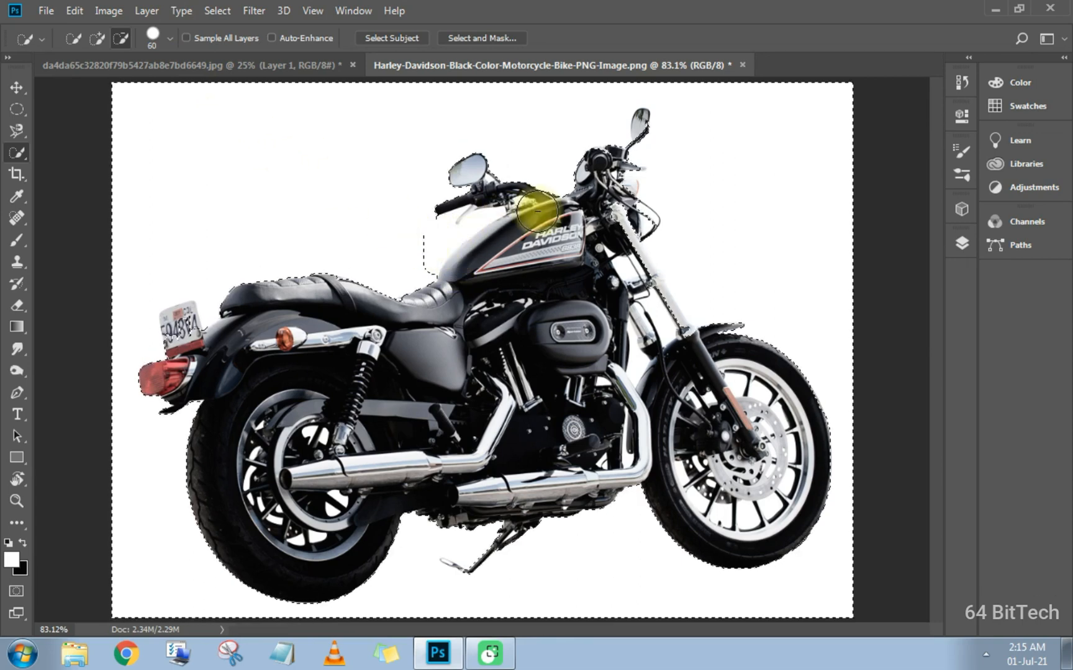
left_click(97, 38)
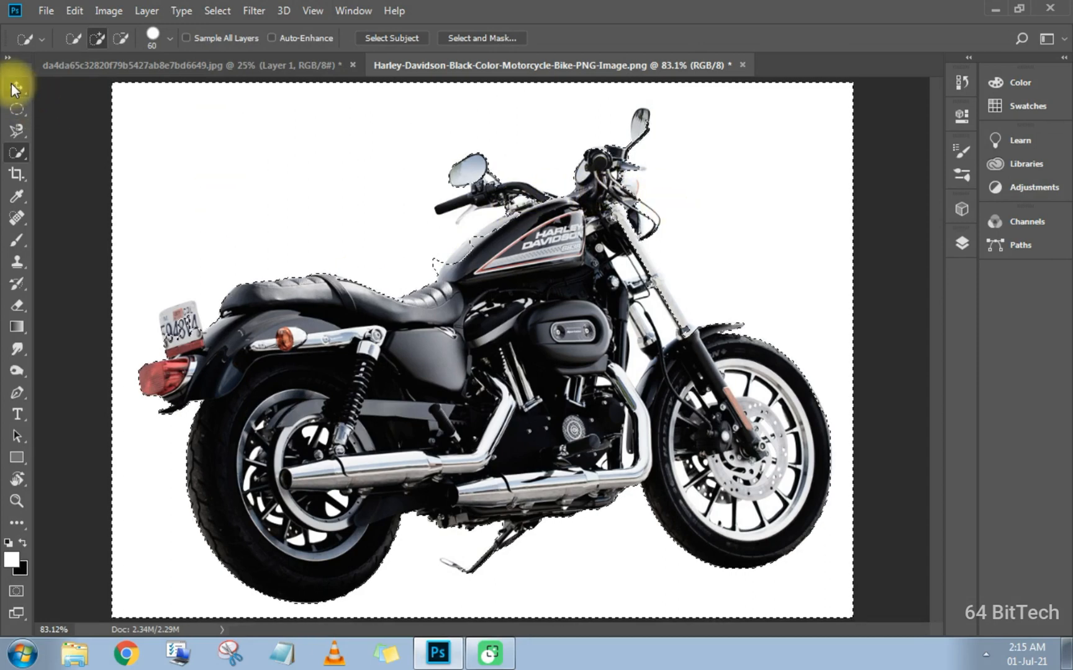
Copy the selected white background to a new layer named Layer 1 and check it in the layer list
left_click(16, 87)
key("ctrl+alt+j")
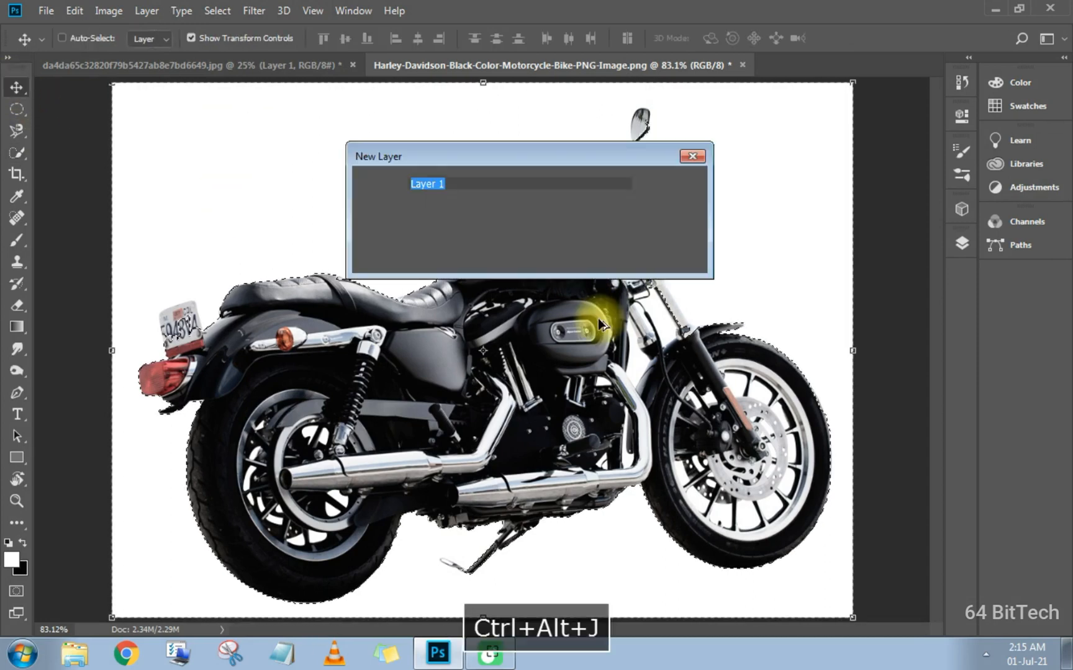
key("Return")
key("v")
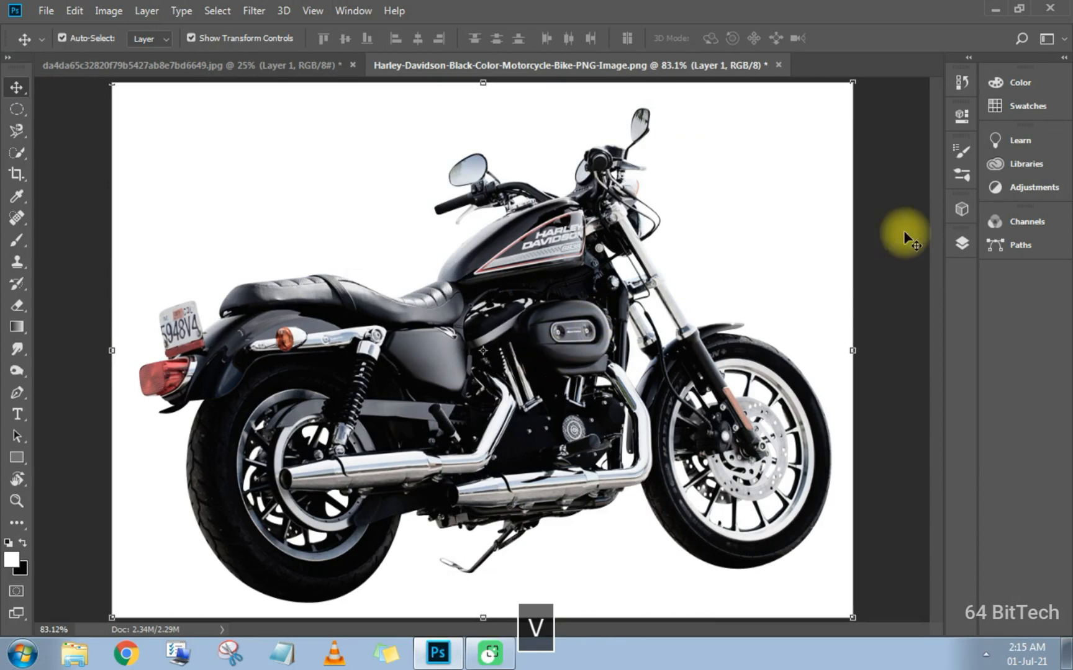
left_click(963, 244)
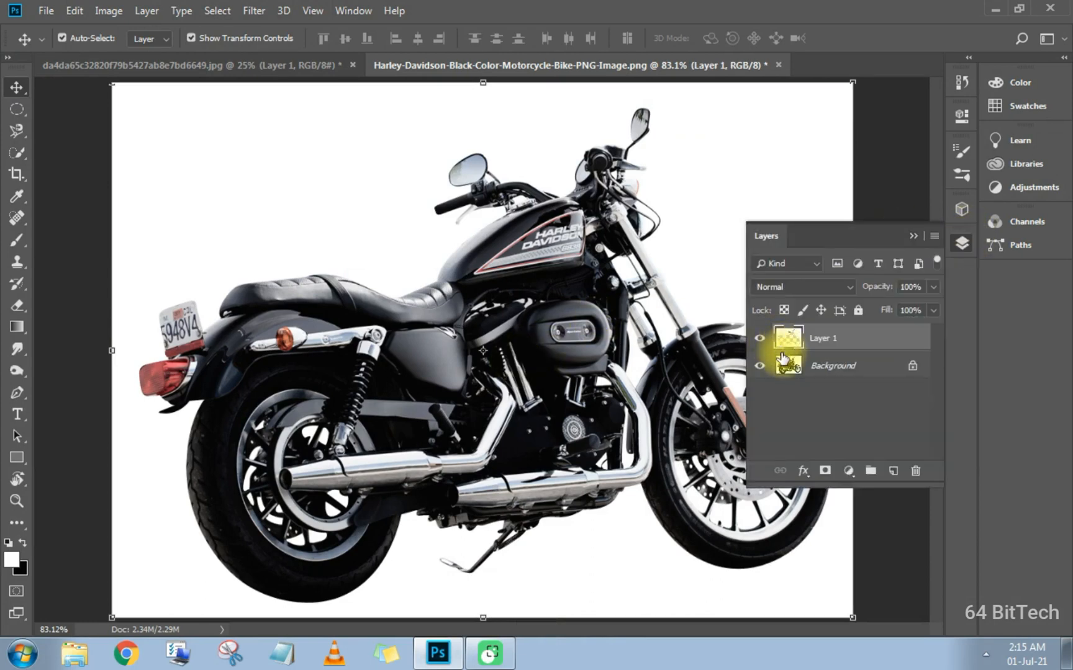
left_click(910, 238)
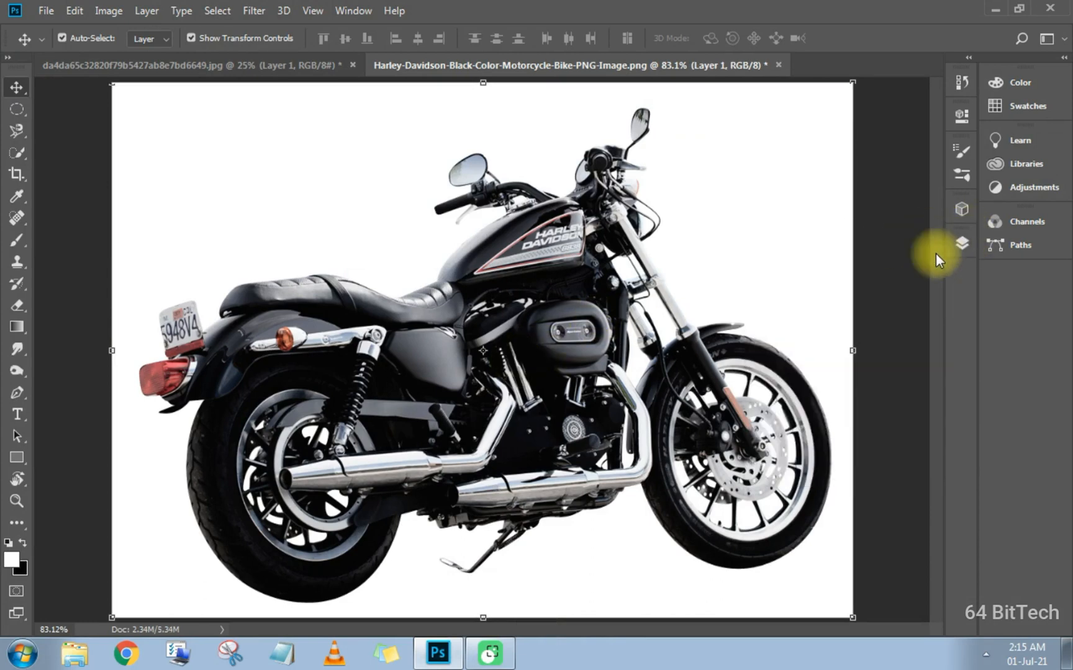
Undo the new background layer to restore the selection, and open the layer list
key("ctrl")
key("ctrl+alt+z")
key("ctrl+alt+z")
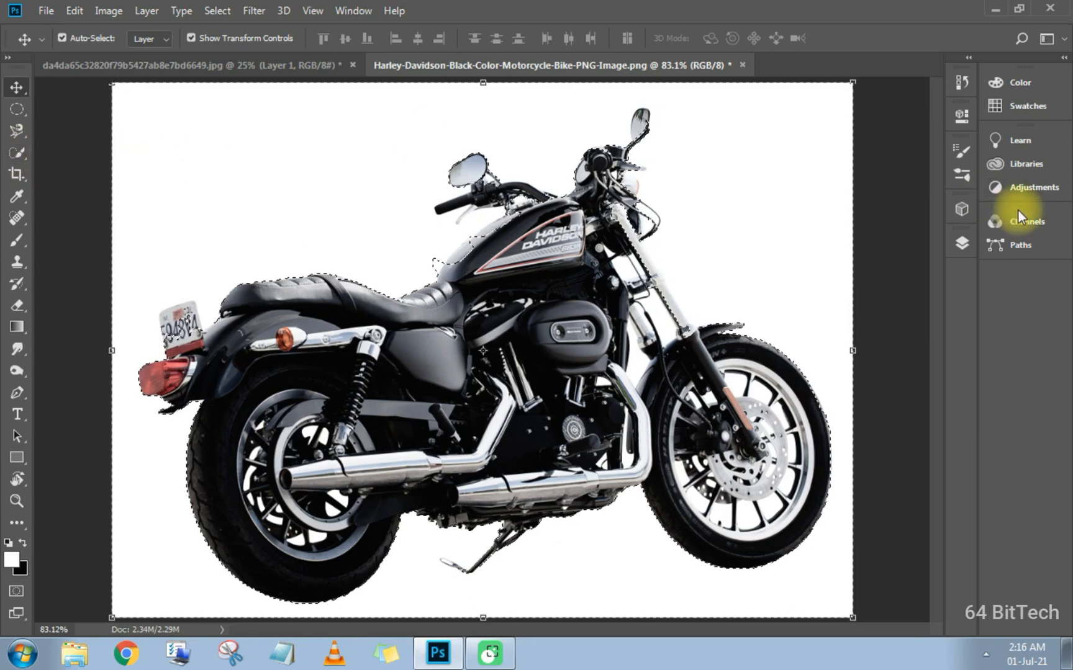
left_click(962, 242)
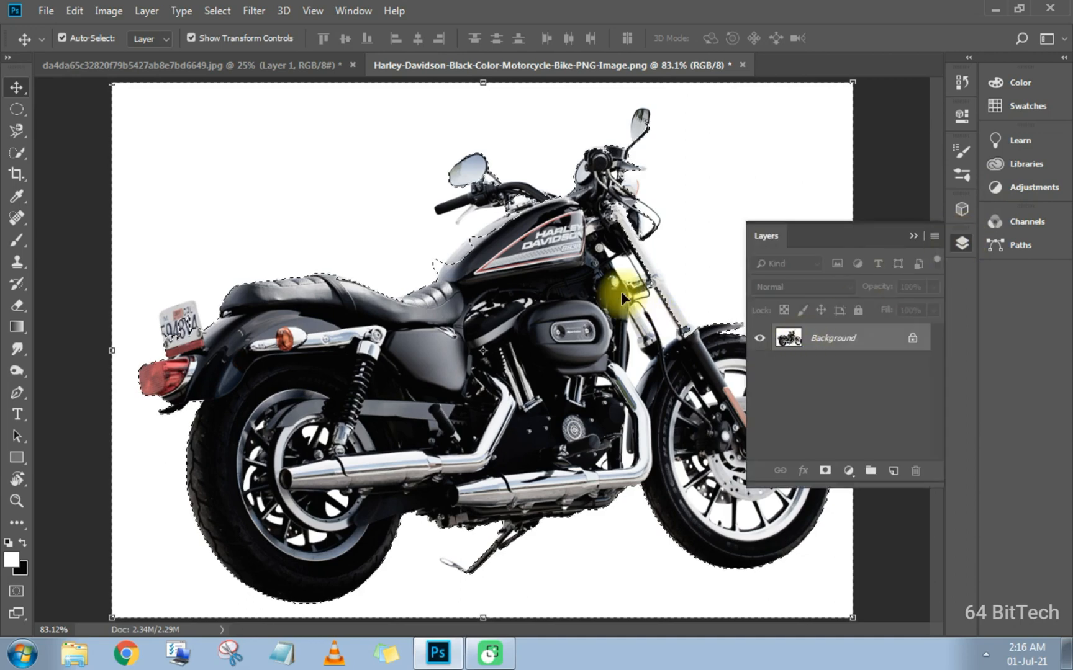
Copy the selected white background to a new layer named Layer 1 and hide the Background layer
key("ctrl")
key("ctrl+shift+n")
key("Return")
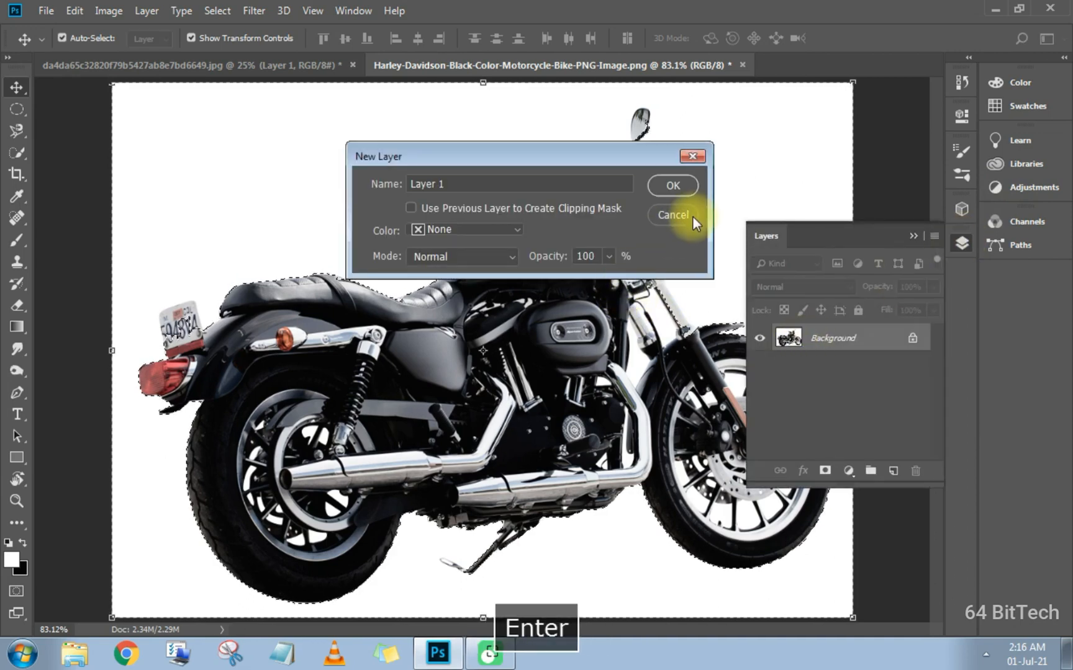
left_click(673, 184)
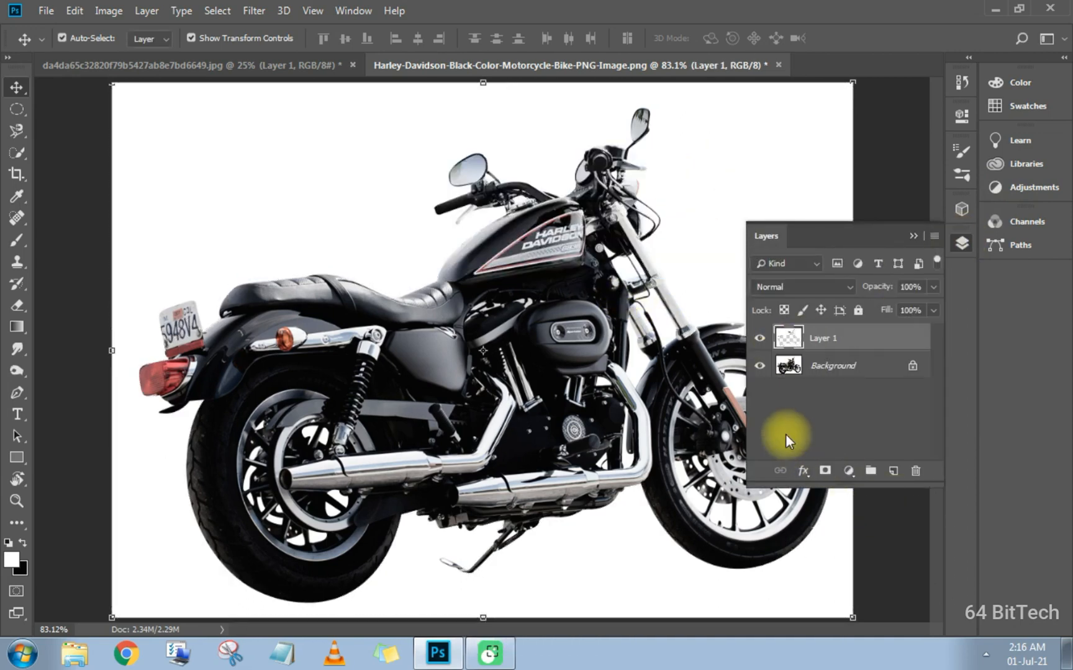
left_click(759, 366)
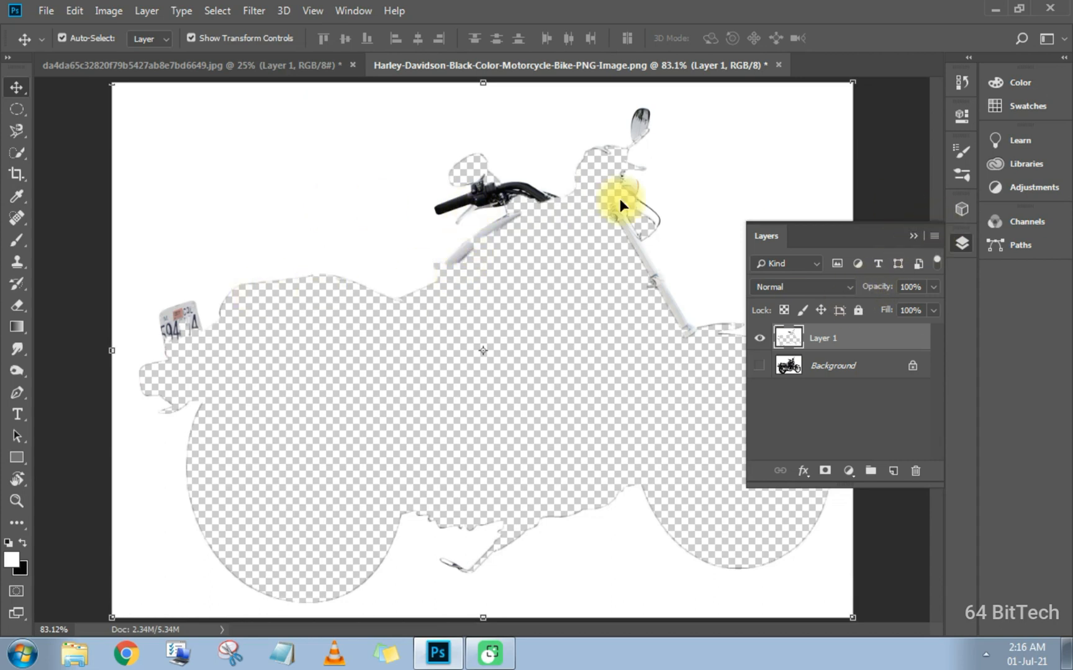
Undo the hidden Background layer and the new layer to restore the white background selection
key("ctrl+alt+z")
key("ctrl+alt+z")
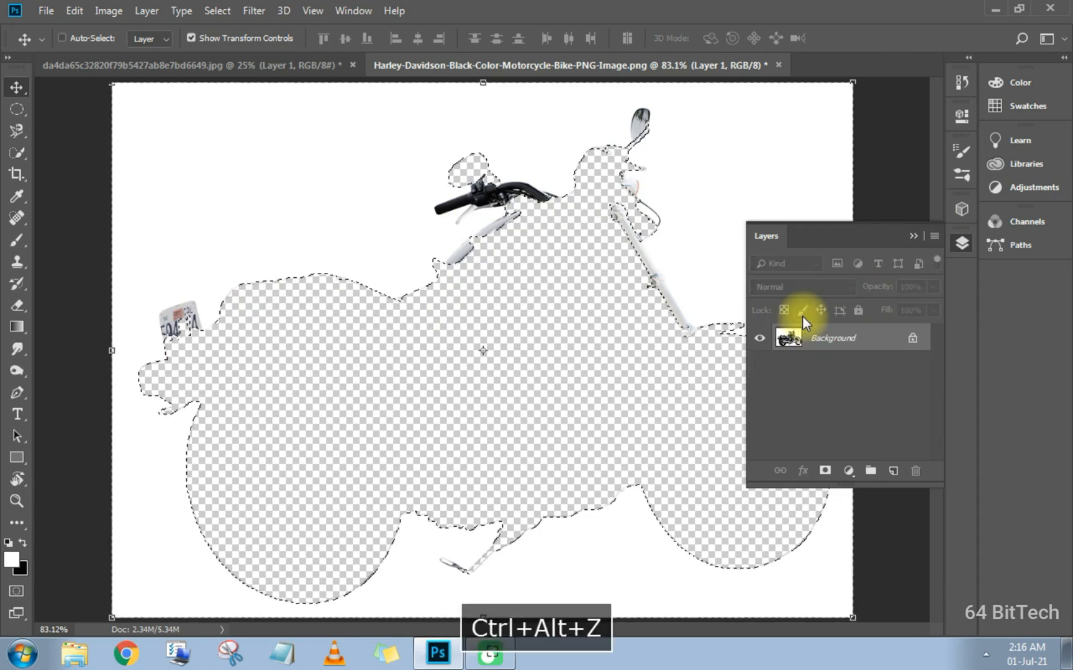
key("ctrl+alt+z")
key("ctrl+alt+z")
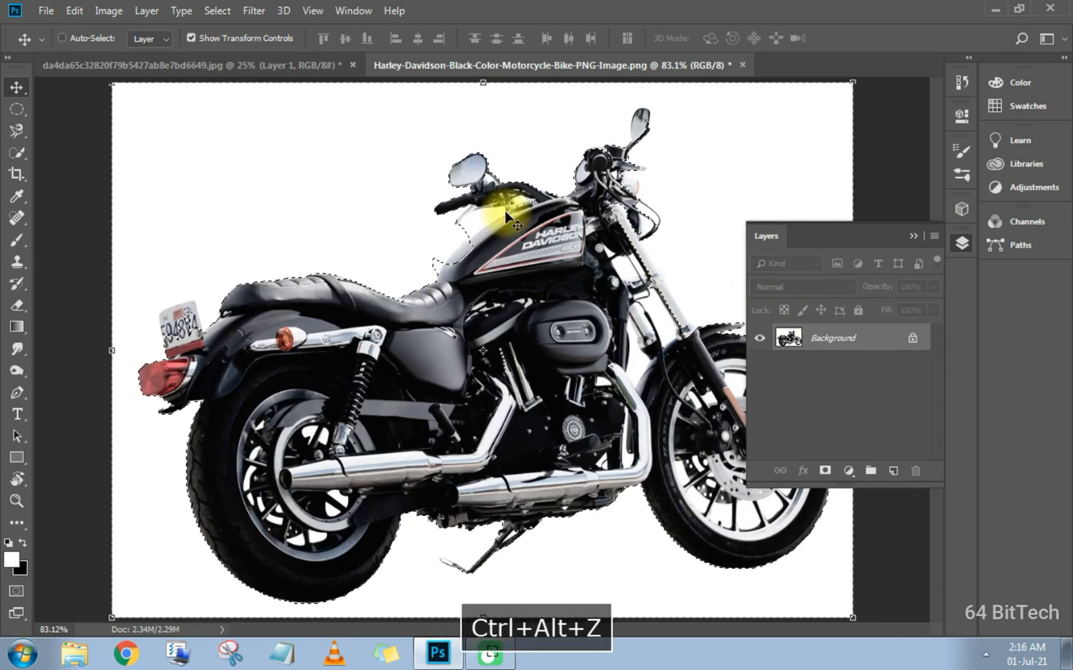
Invert the selection so the motorcycle is selected, and copy it to a new layer named Layer 1
key("ctrl+shift+i")
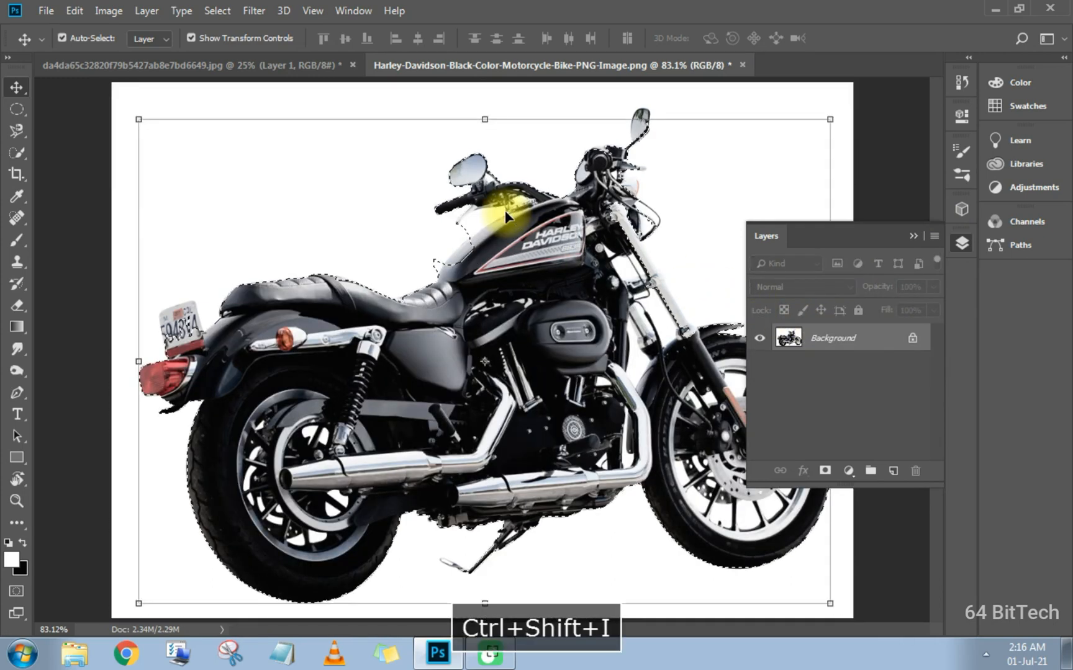
key("ctrl+shift+i")
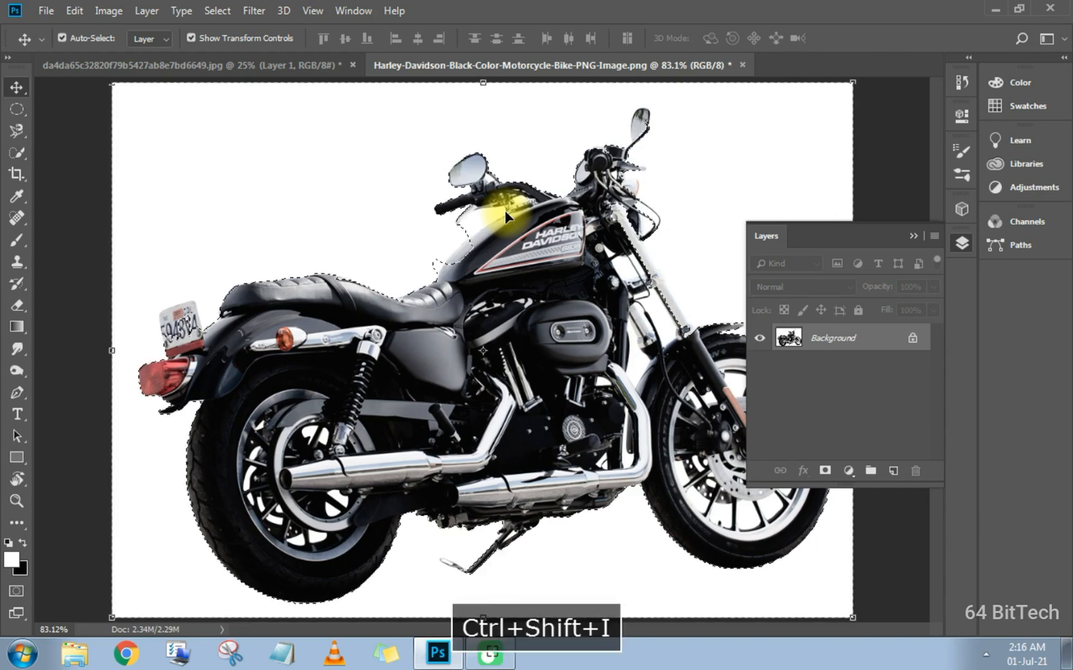
key("ctrl+shift+i")
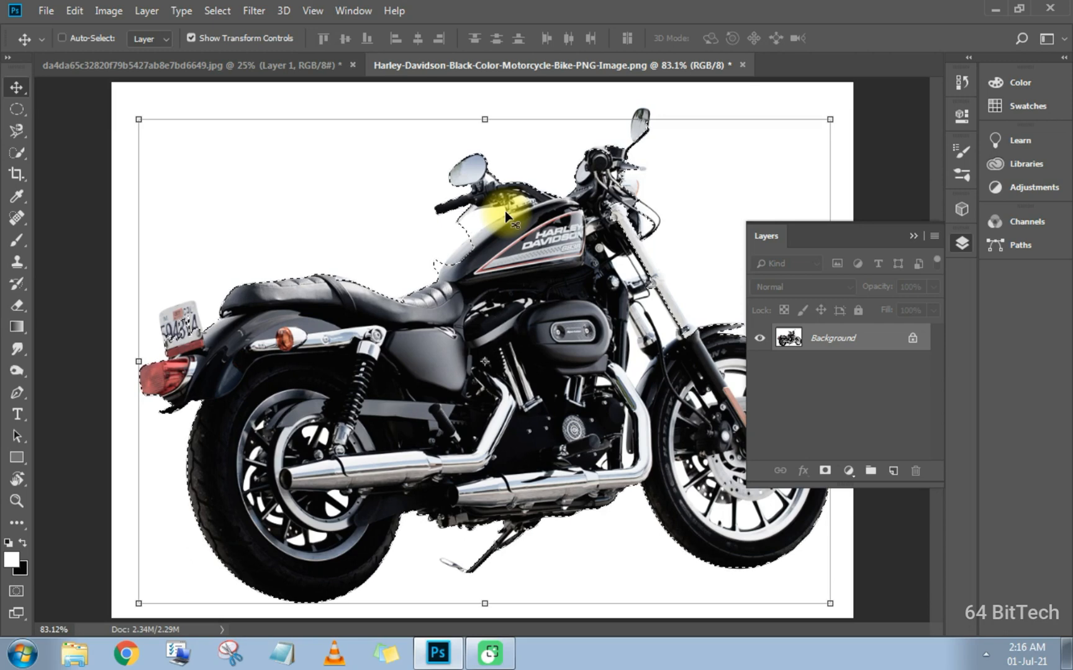
key("ctrl+shift+i")
key("ctrl+alt+j")
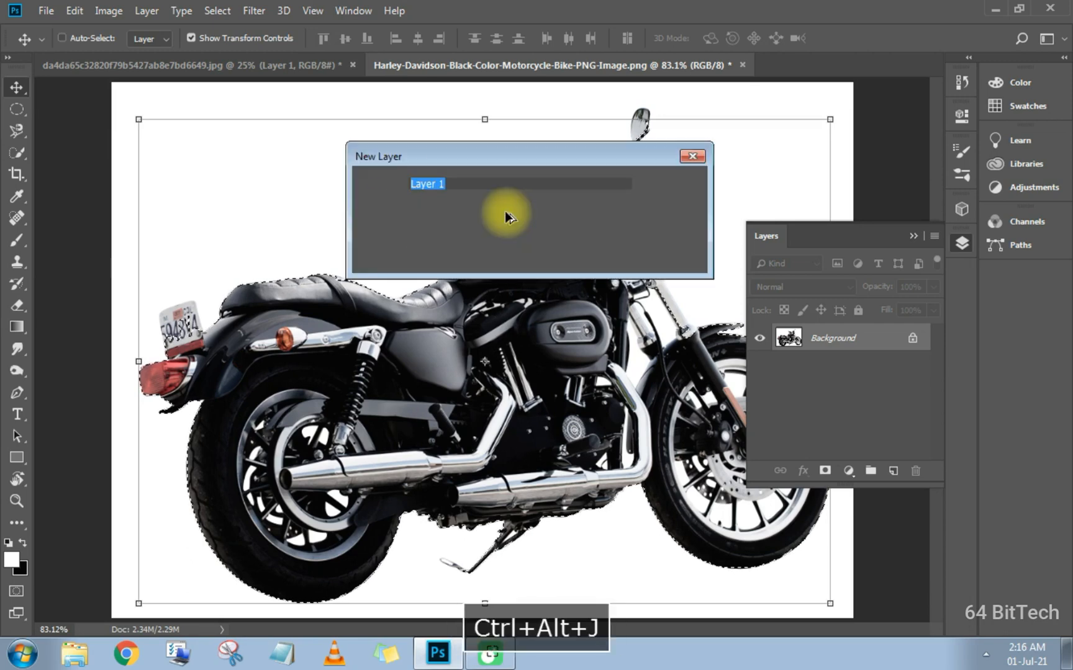
key("Return")
key("v")
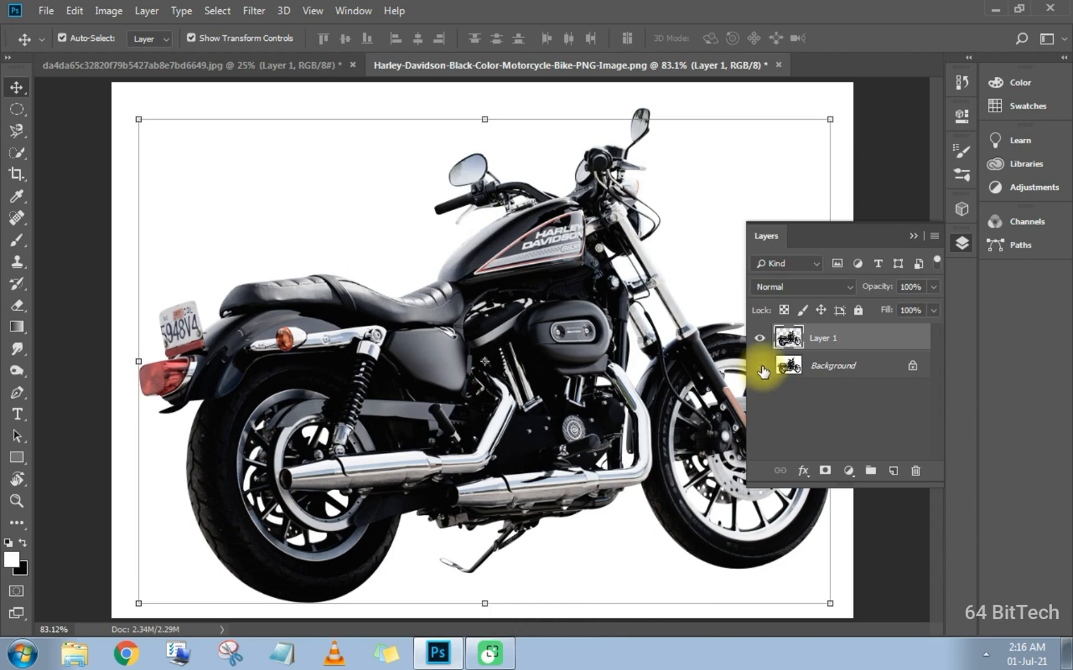
Hide the Background layer, shift the motorcycle cutout slightly up and to the left, and activate the Quick Selection tool
left_click(759, 365)
mouse_move(555, 323)
left_mouse_down()
mouse_move(525, 321)
mouse_move(522, 308)
left_mouse_up()
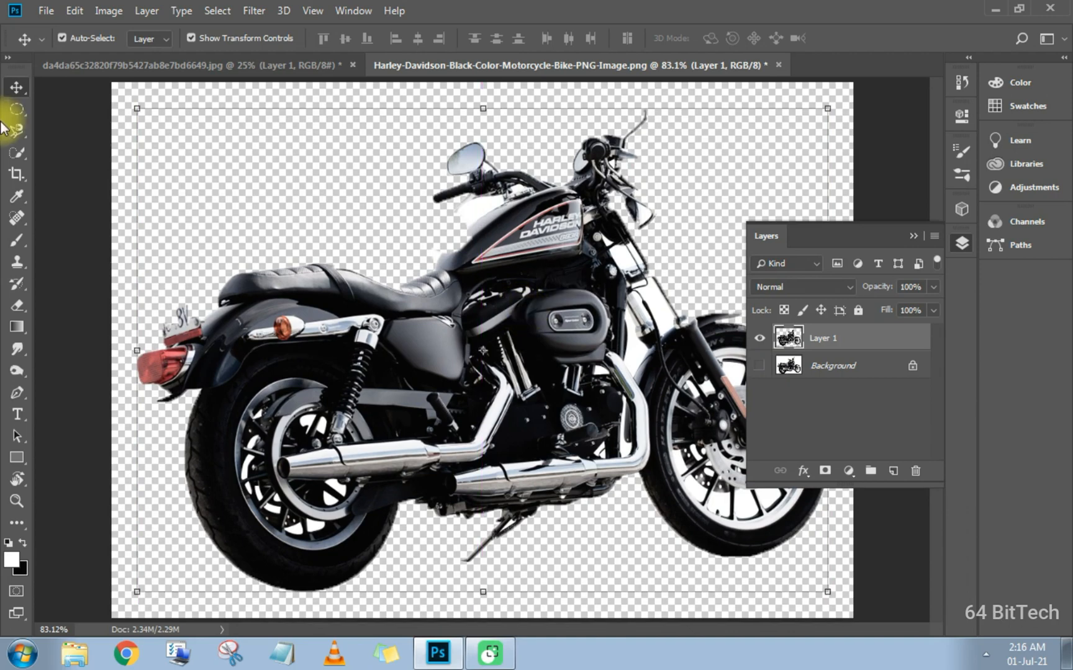
left_click(16, 151)
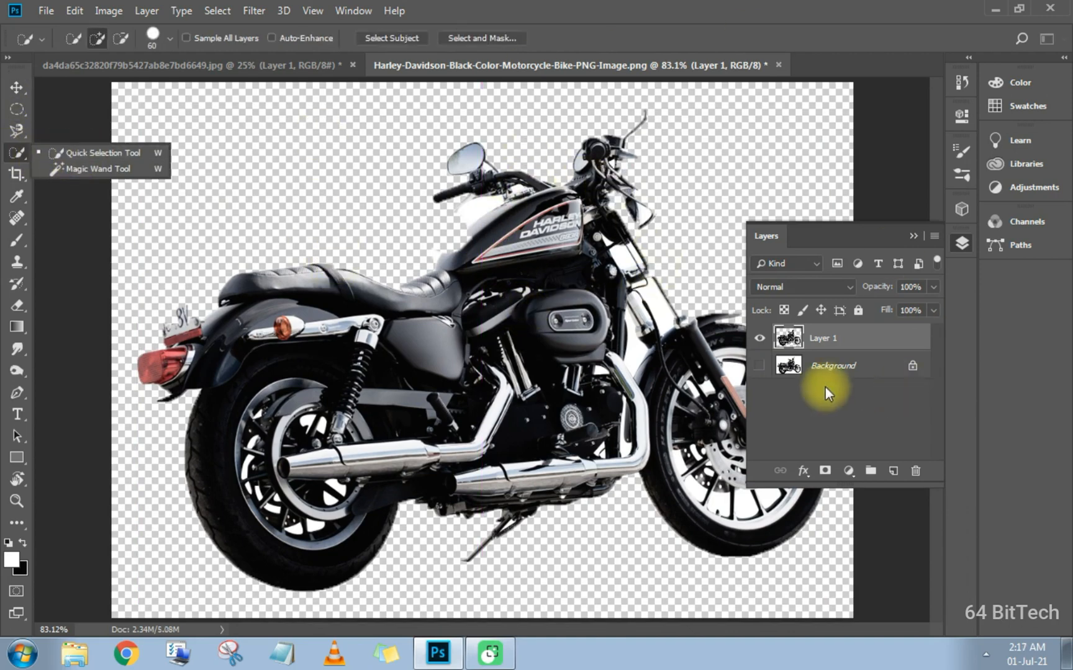
left_click(13, 153)
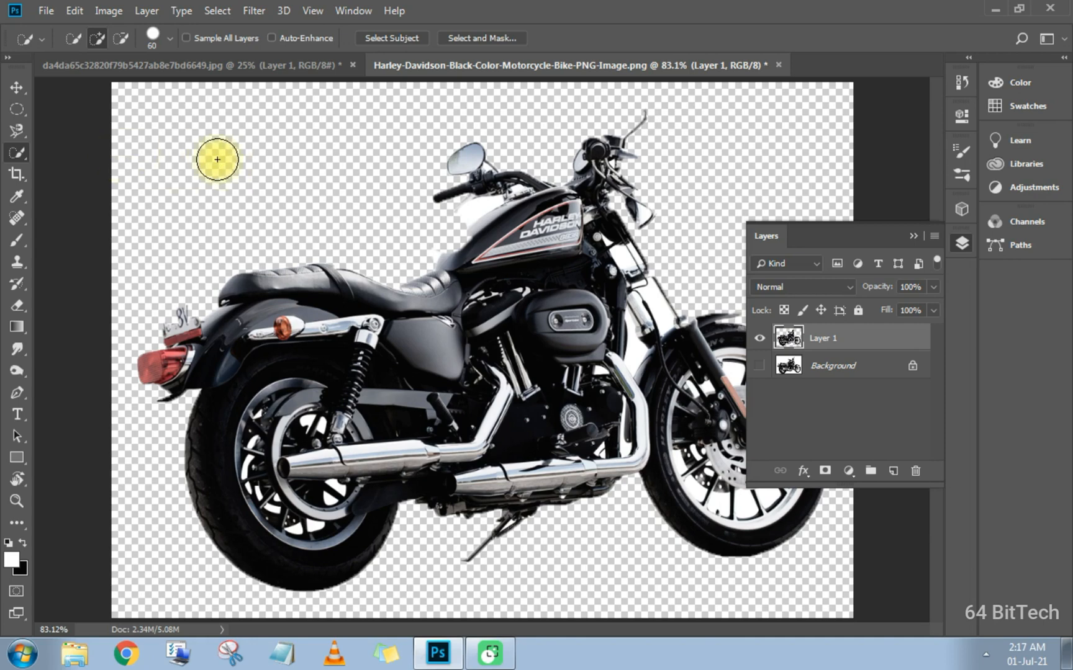
Undo the motorcycle layer and all Quick Selection edits until nothing in the image is selected
key("ctrl+alt+z")
key("ctrl+alt+z")
key("ctrl+alt+z")
key("ctrl+alt+z")
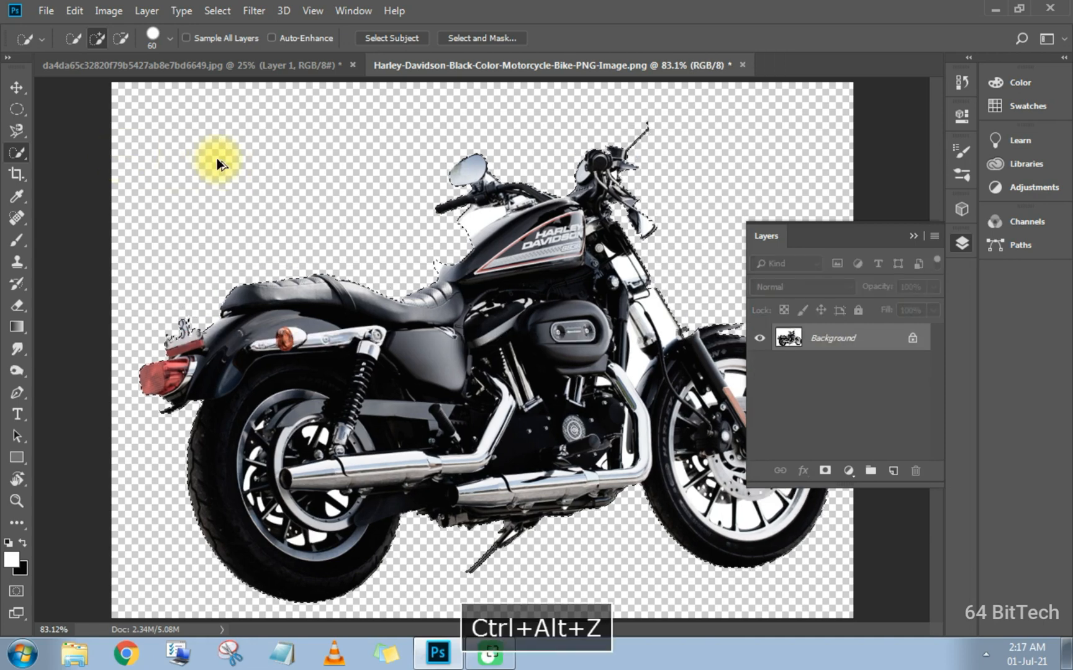
key("ctrl+alt+z")
key("ctrl+alt+z")
key("ctrl+alt+z")
key("ctrl+alt+z")
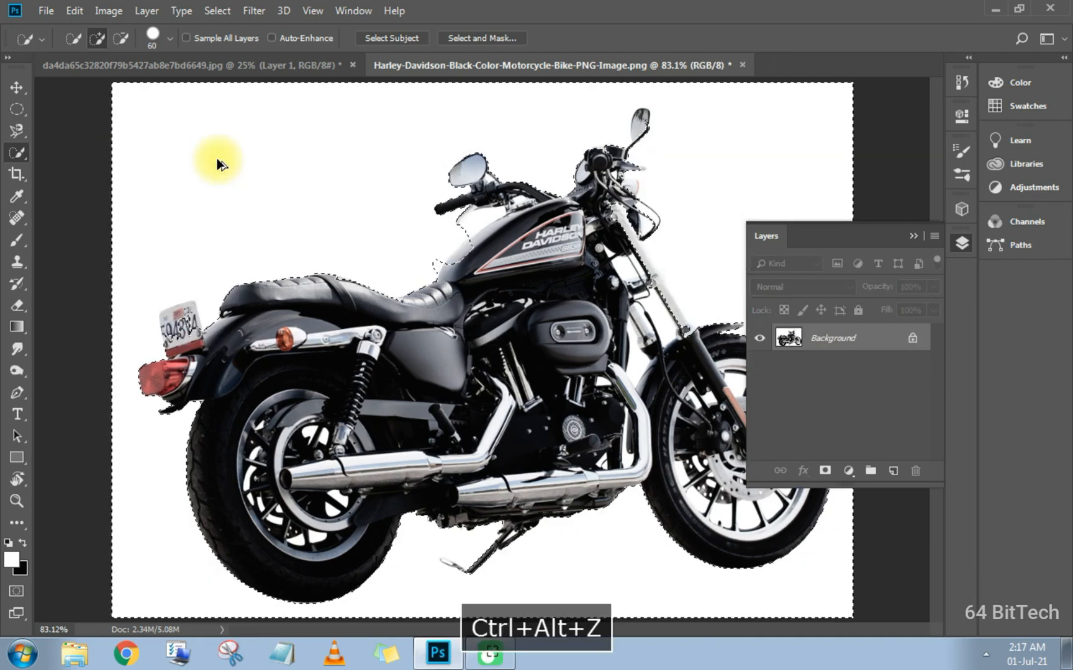
key("ctrl+alt+z")
key("ctrl+alt+z")
key("ctrl+alt+z")
key("ctrl+alt+z")
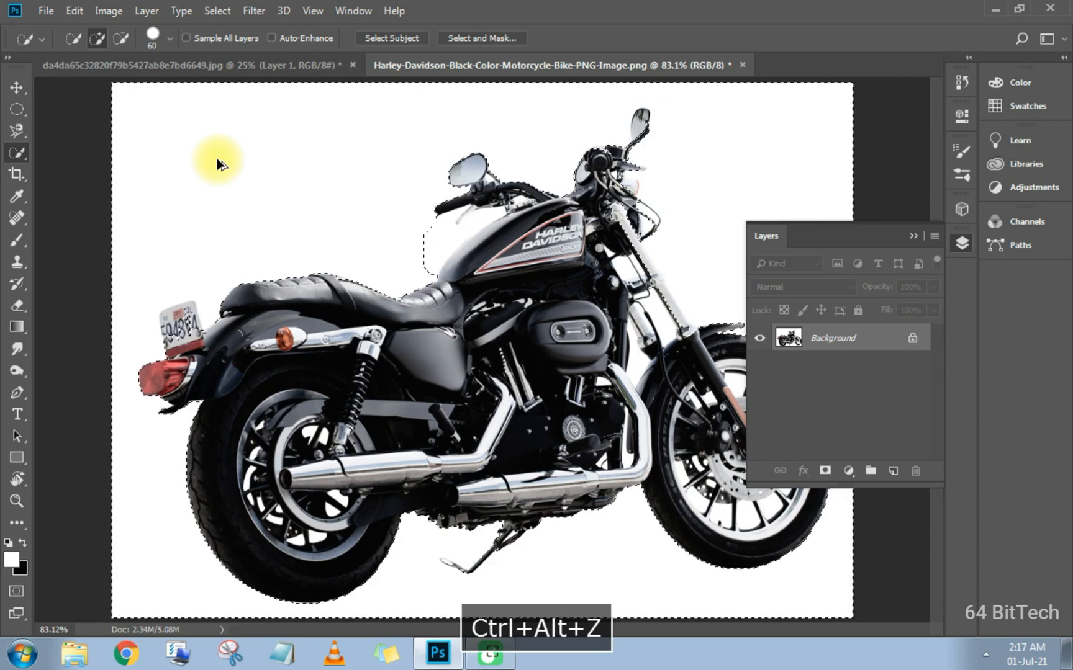
key("ctrl+alt+z")
key("ctrl+alt+z")
key("ctrl+alt+z")
key("ctrl+alt+z")
key("ctrl+alt+z")
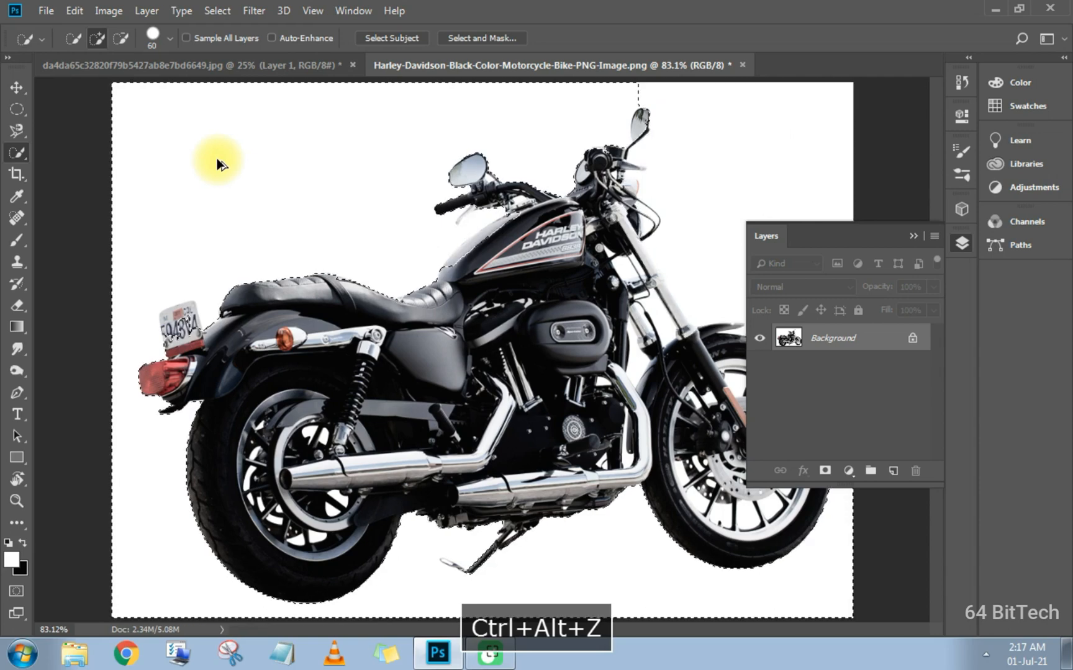
key("ctrl+alt+z")
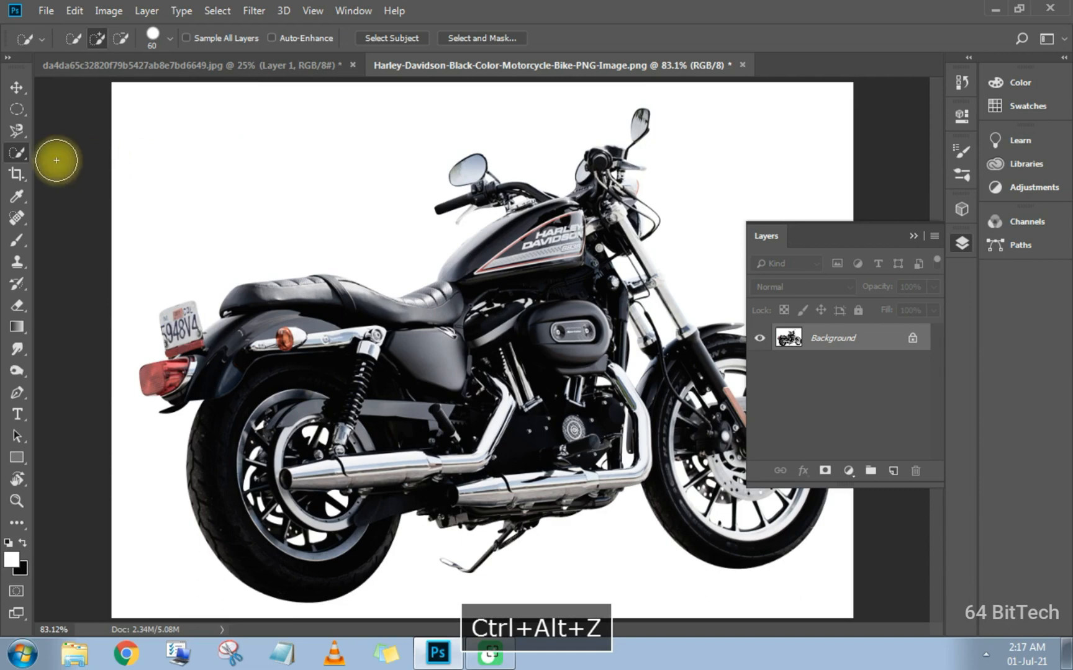
Collapse the layer list and select the white background with the Magic Wand tool at a tolerance of 10
right_click(16, 153)
left_click(78, 168)
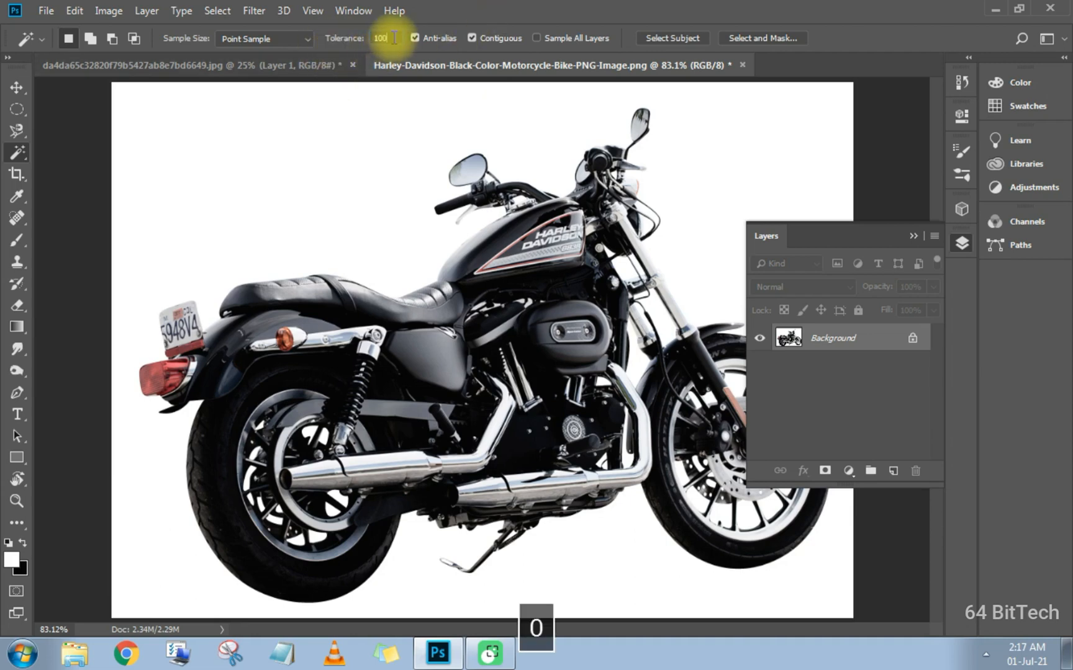
left_click(913, 235)
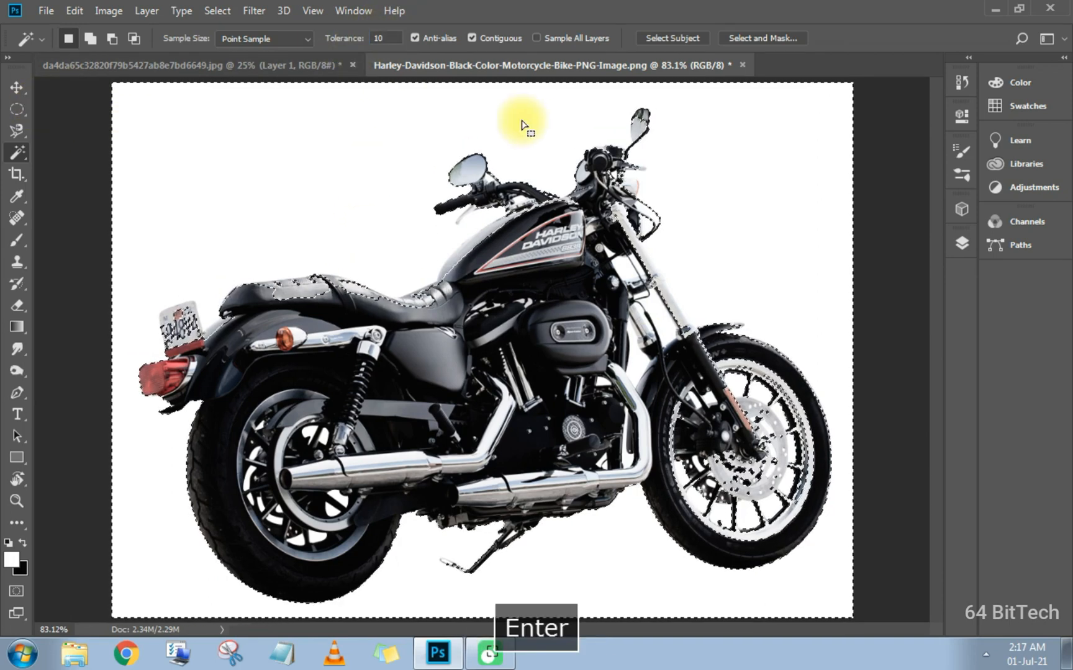
key("ctrl+alt+z")
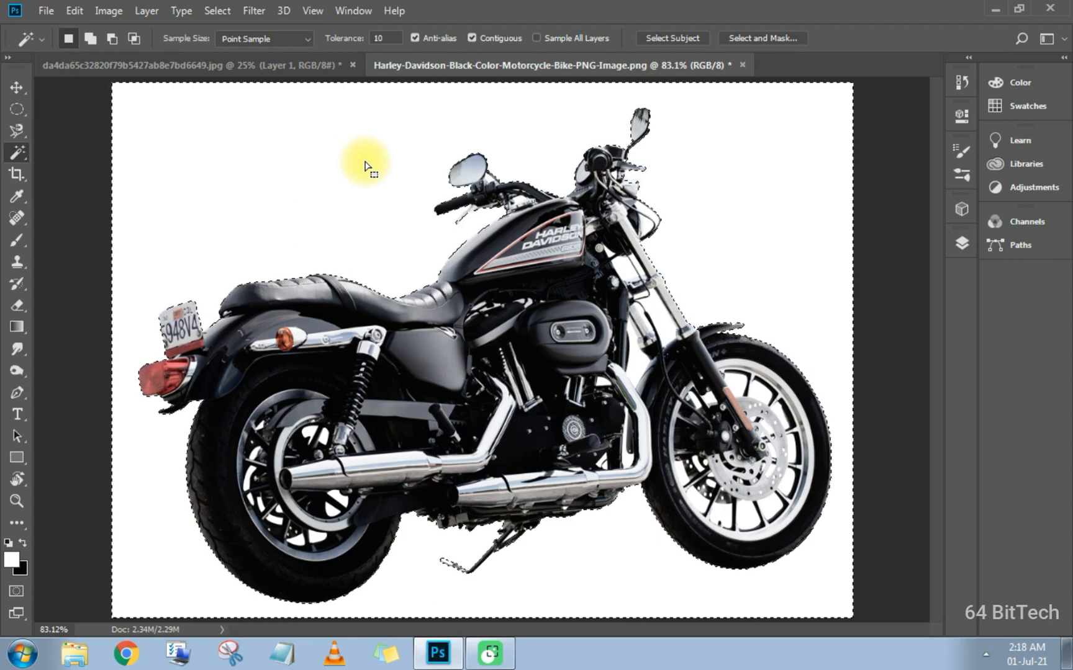
Add the white gaps between the front wheel's upper spokes to the selection with the Magic Wand tool
key("z")
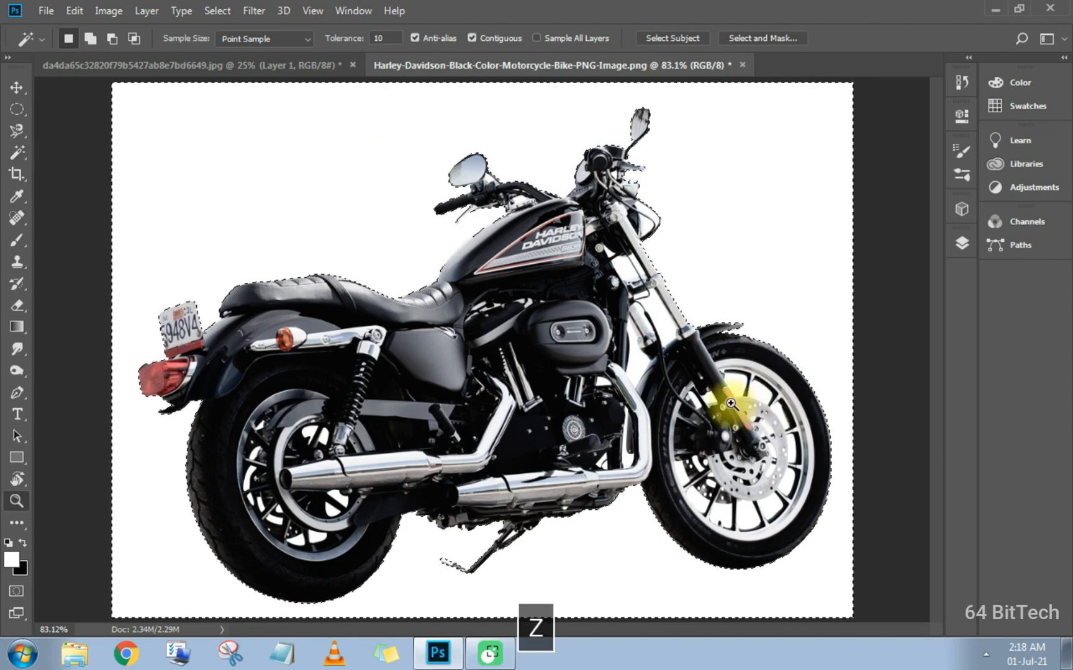
mouse_move(720, 417)
left_mouse_down()
mouse_move(754, 452)
mouse_move(718, 427)
left_mouse_up()
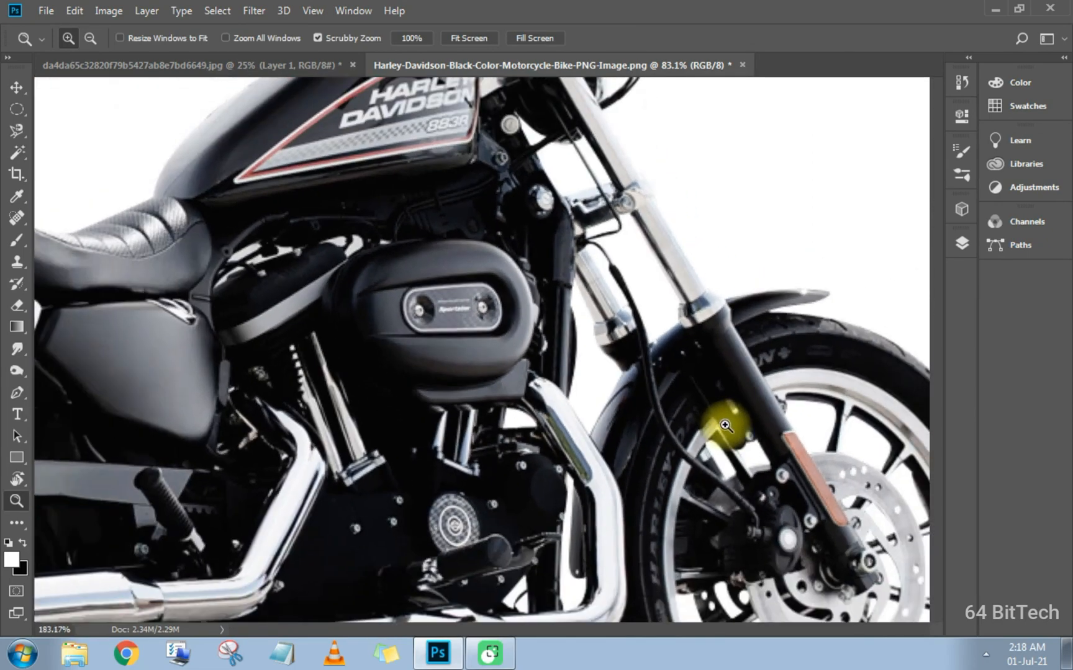
right_click(770, 410)
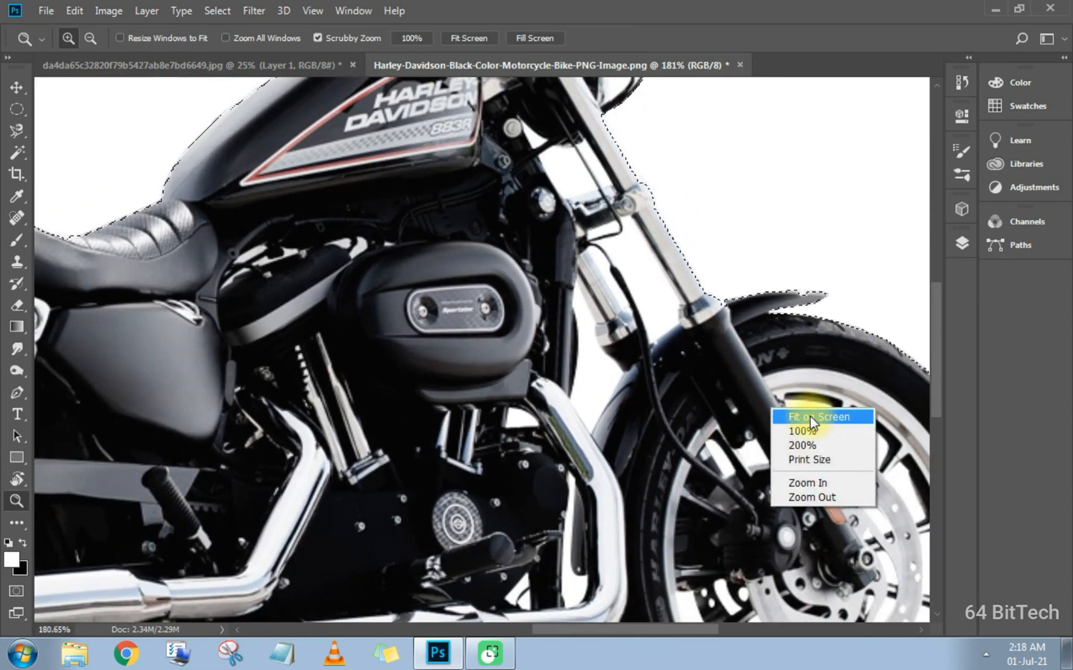
left_click(810, 416)
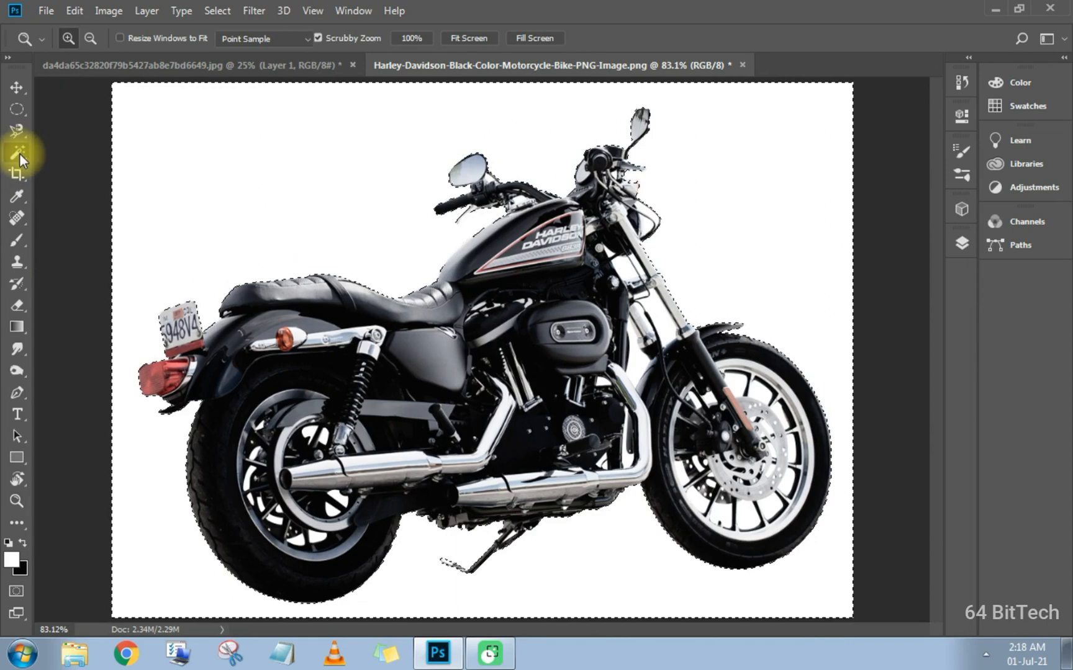
left_click(18, 153)
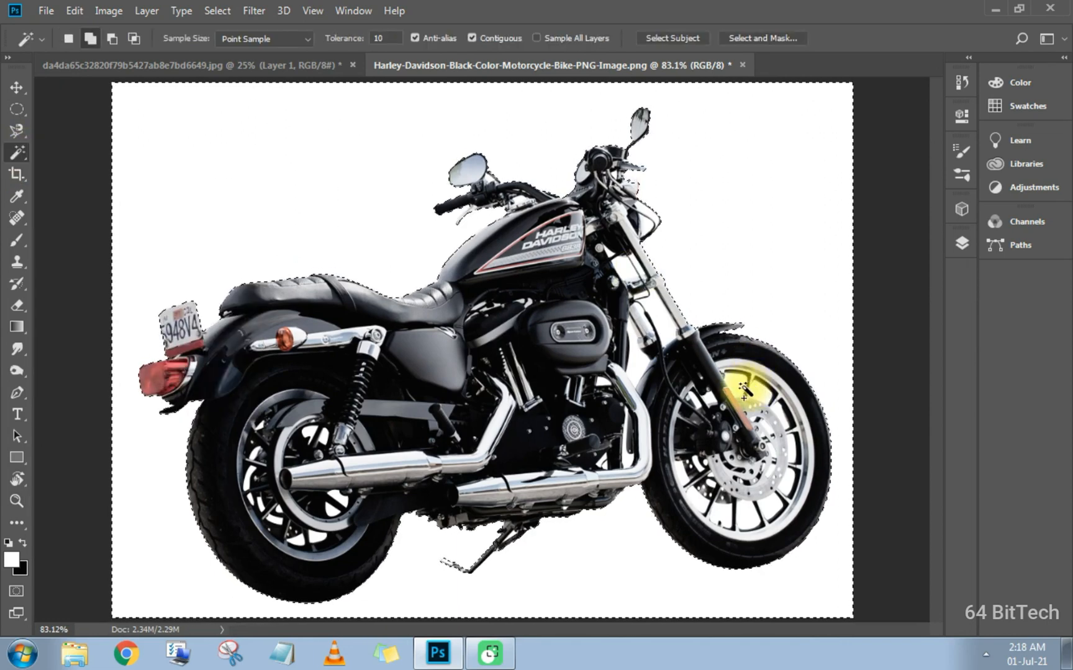
left_click(738, 388, "shift")
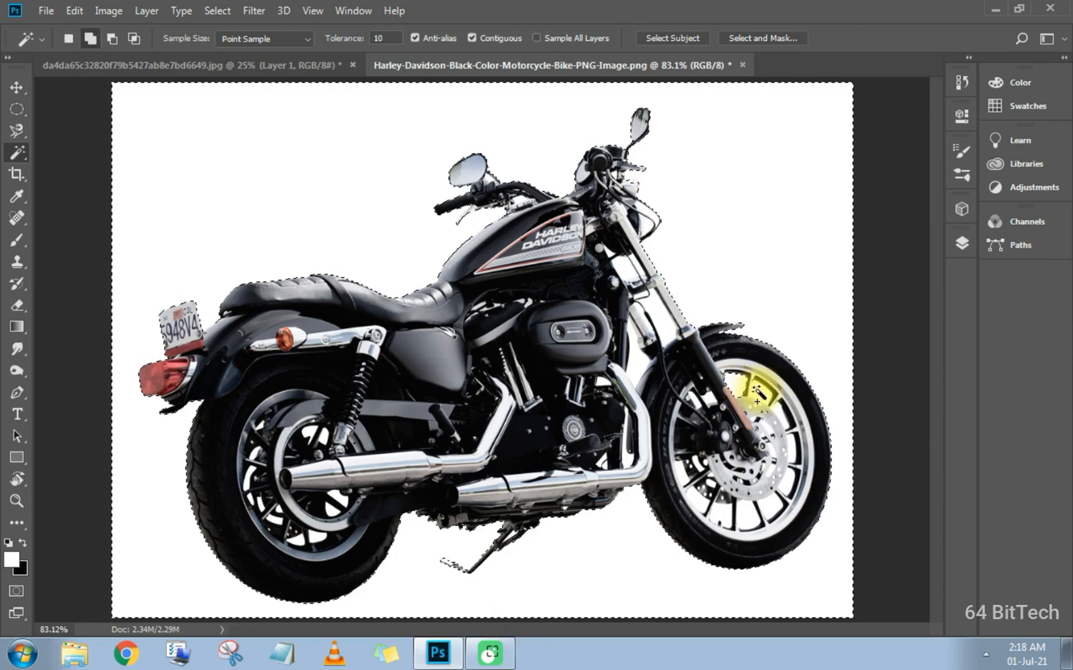
key("shift")
key("shift")
key("shift")
key("shift")
key("shift")
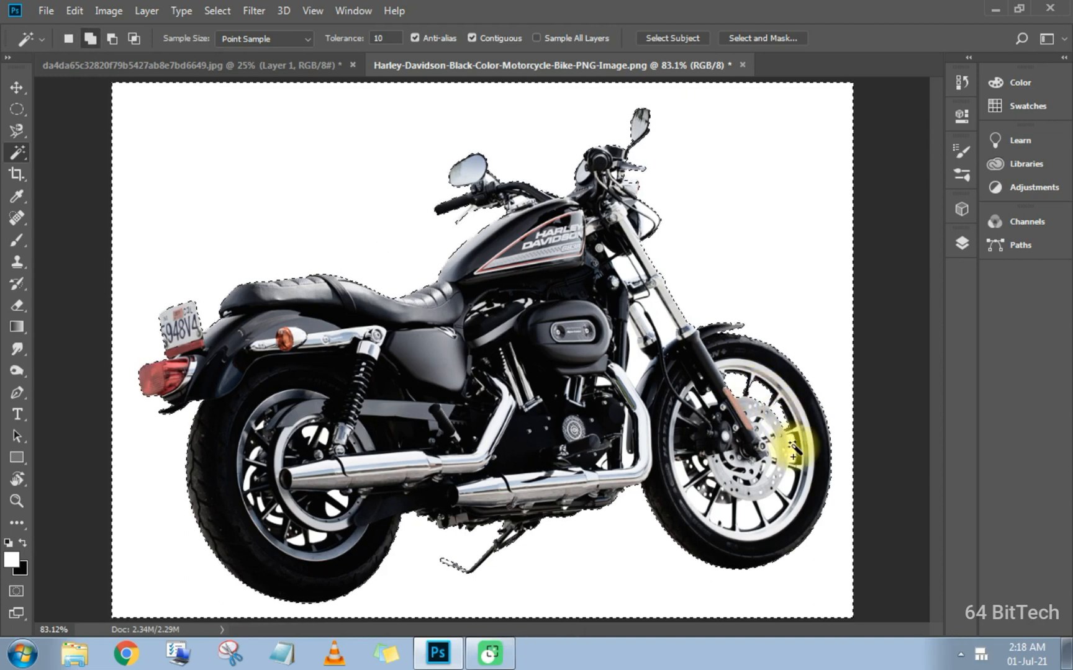
Add the remaining white gaps between the front wheel's side and lower spokes to the selection
left_click(792, 446, "shift")
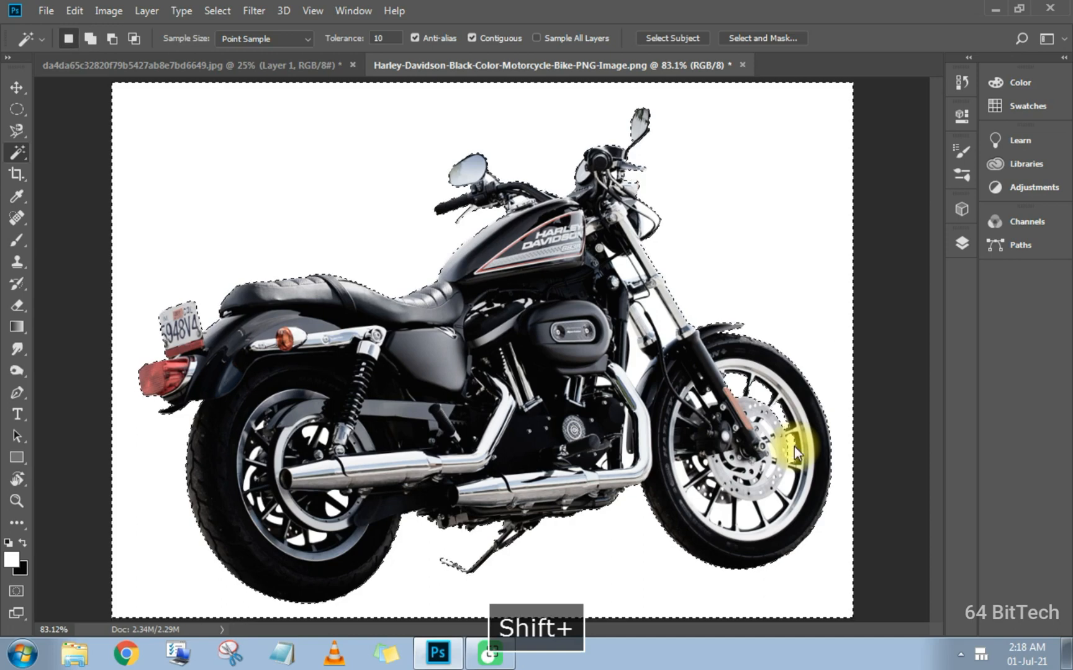
left_click(791, 485, "shift")
left_click(768, 510, "shift")
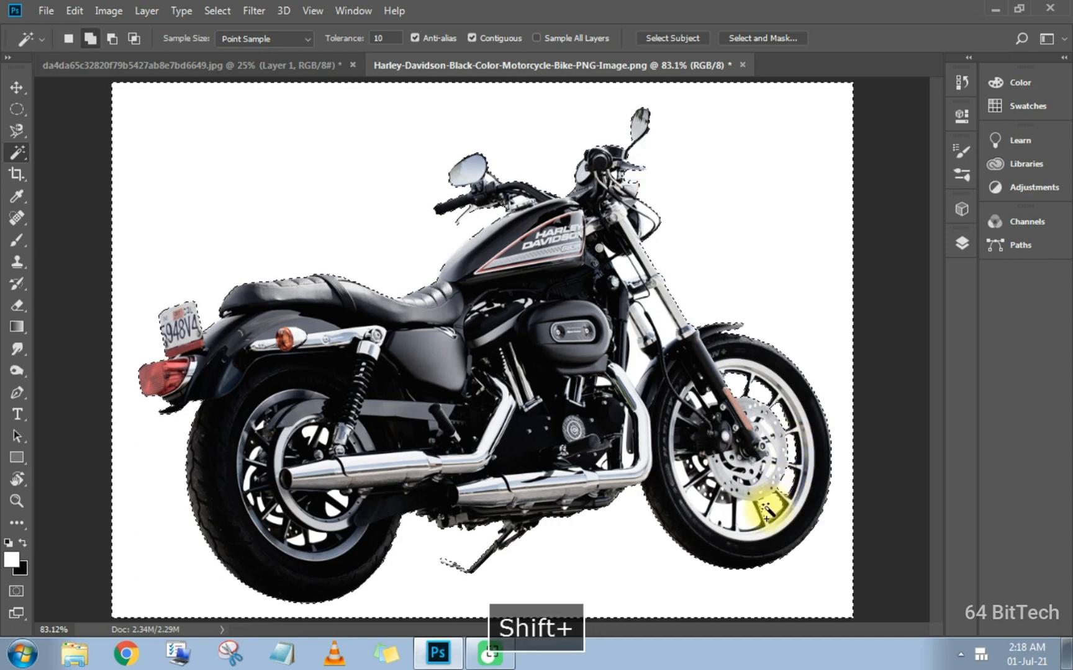
left_click(735, 521, "shift")
left_click(706, 512, "shift")
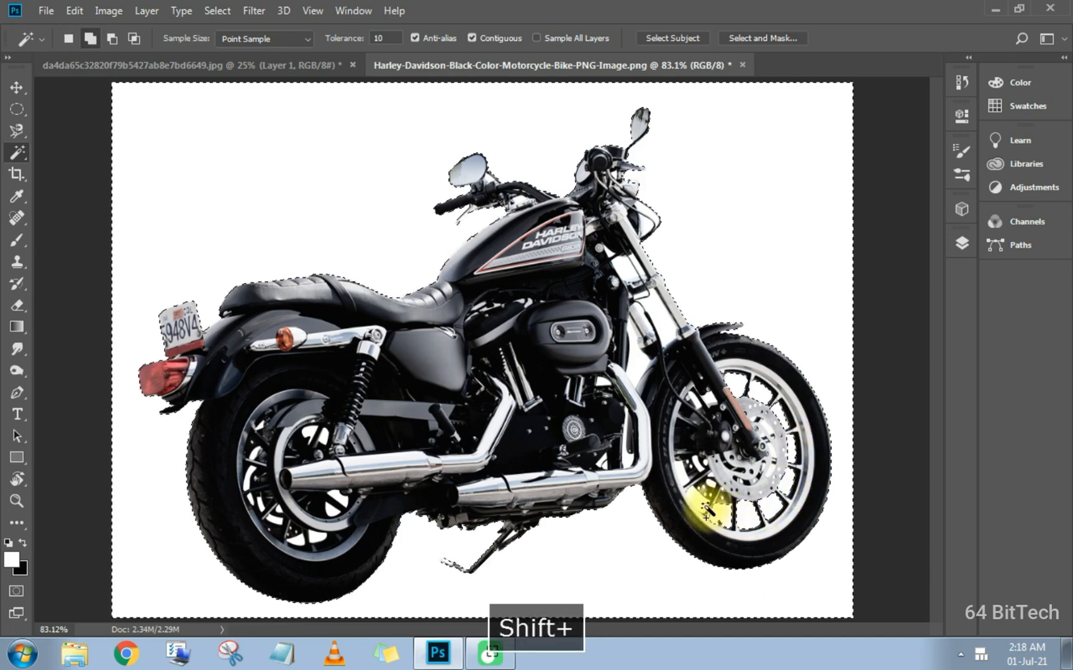
left_click(685, 482, "shift")
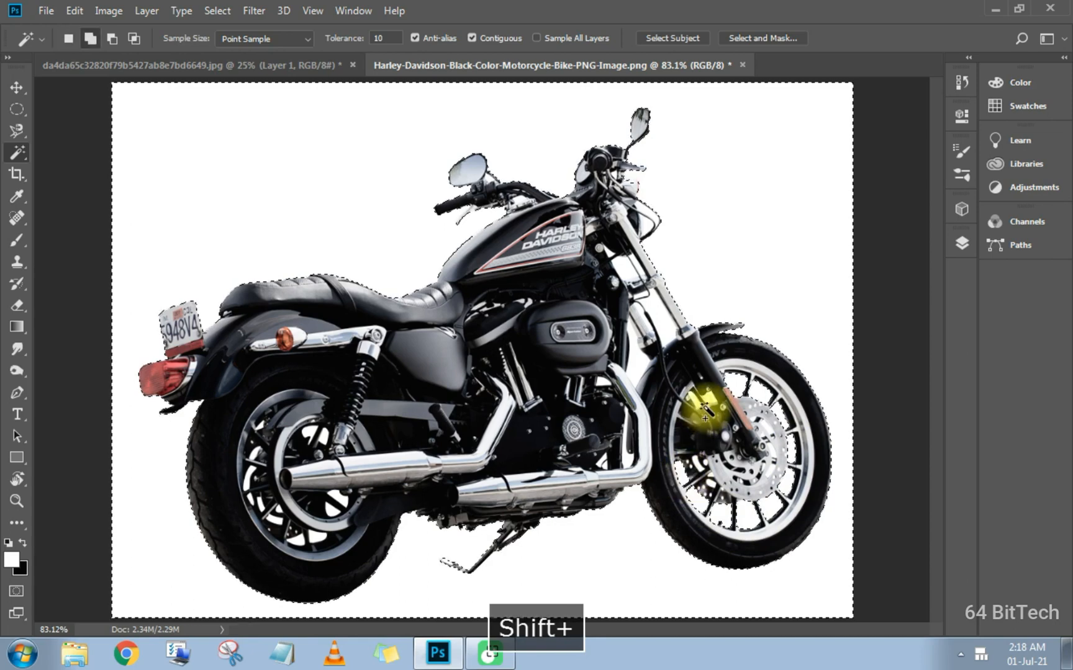
left_click(706, 404, "shift")
Add the white gaps between the front fork and the engine to the selection
left_click(639, 362, "shift")
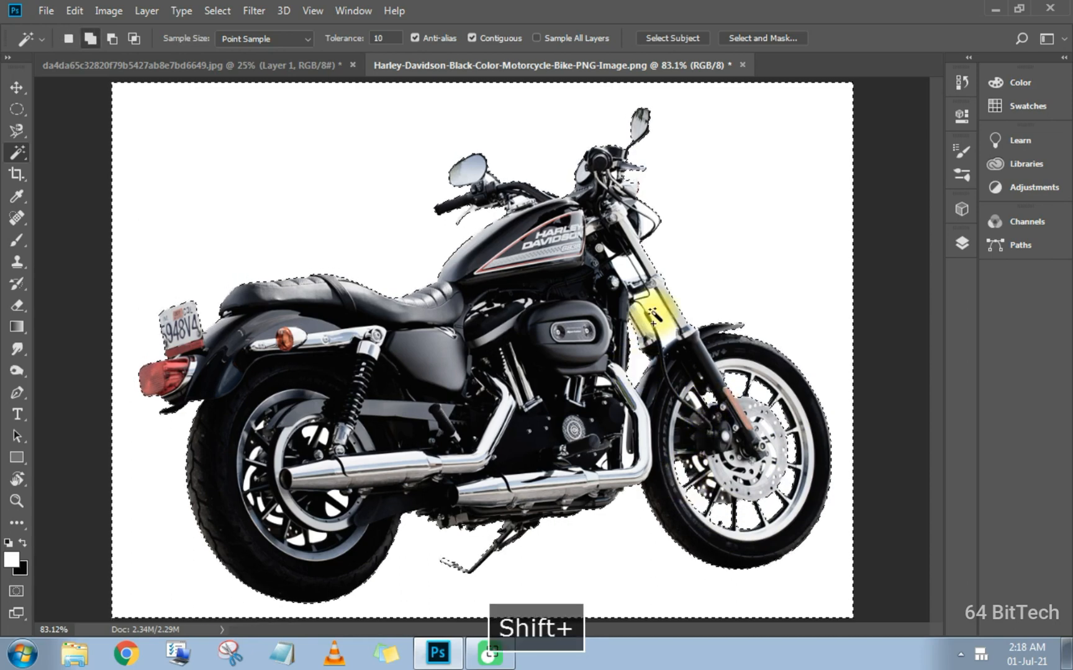
left_click(652, 311, "shift")
left_click(627, 271, "shift")
left_click(638, 267, "shift")
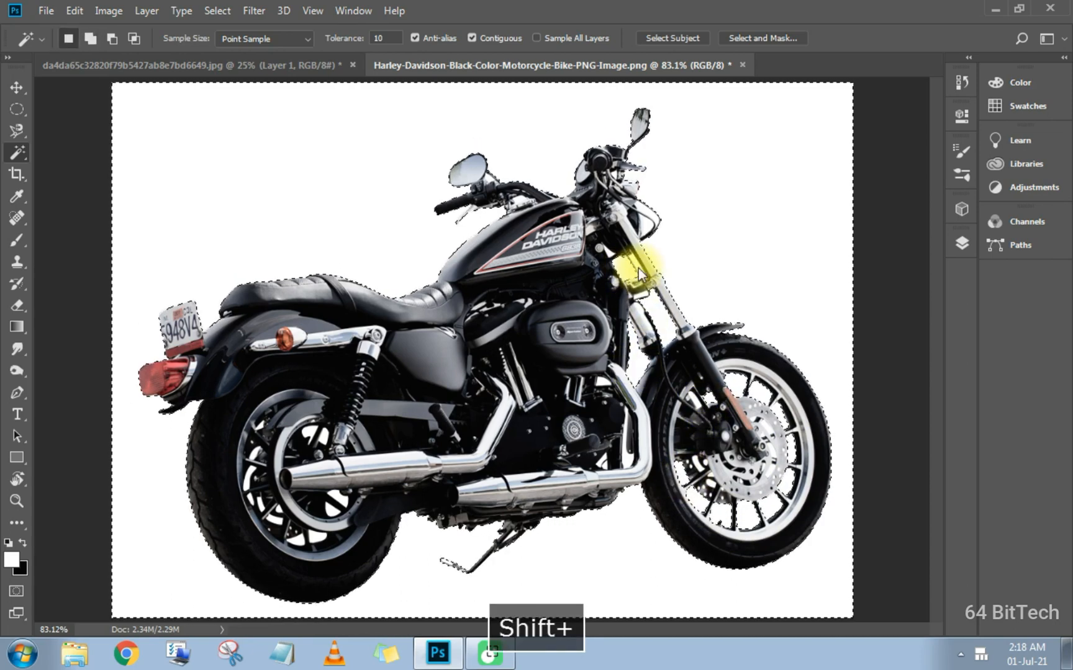
left_click(610, 254, "shift")
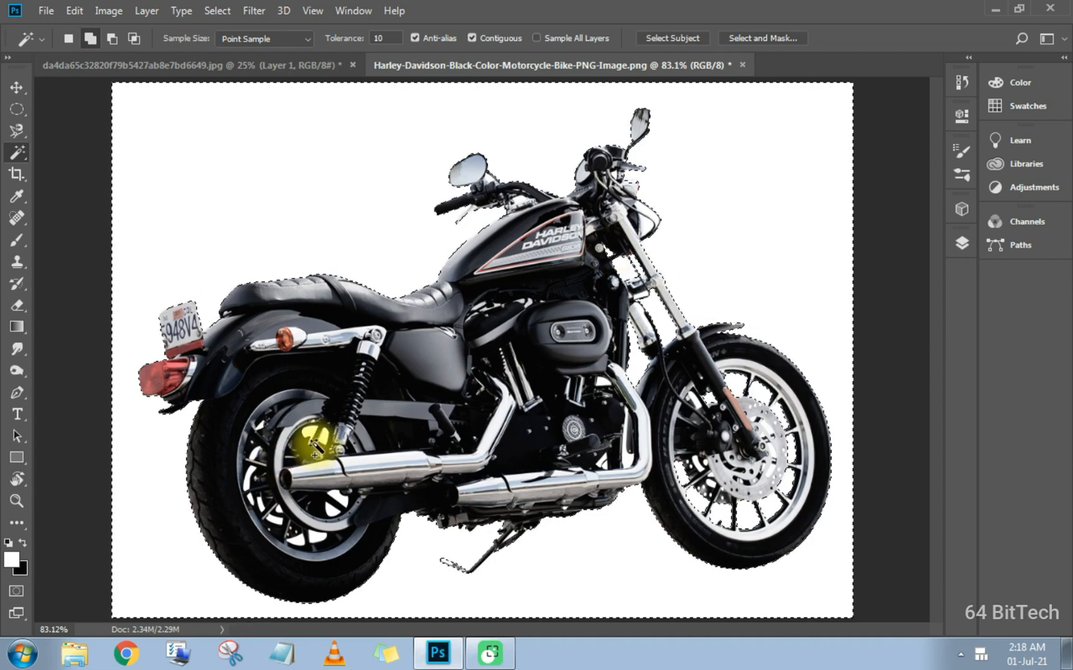
Add the white gaps inside the rear wheel and a remaining front-wheel gap to the selection, undoing the stray pick on the dark bodywork
left_click(312, 436, "shift")
left_click(327, 435, "shift")
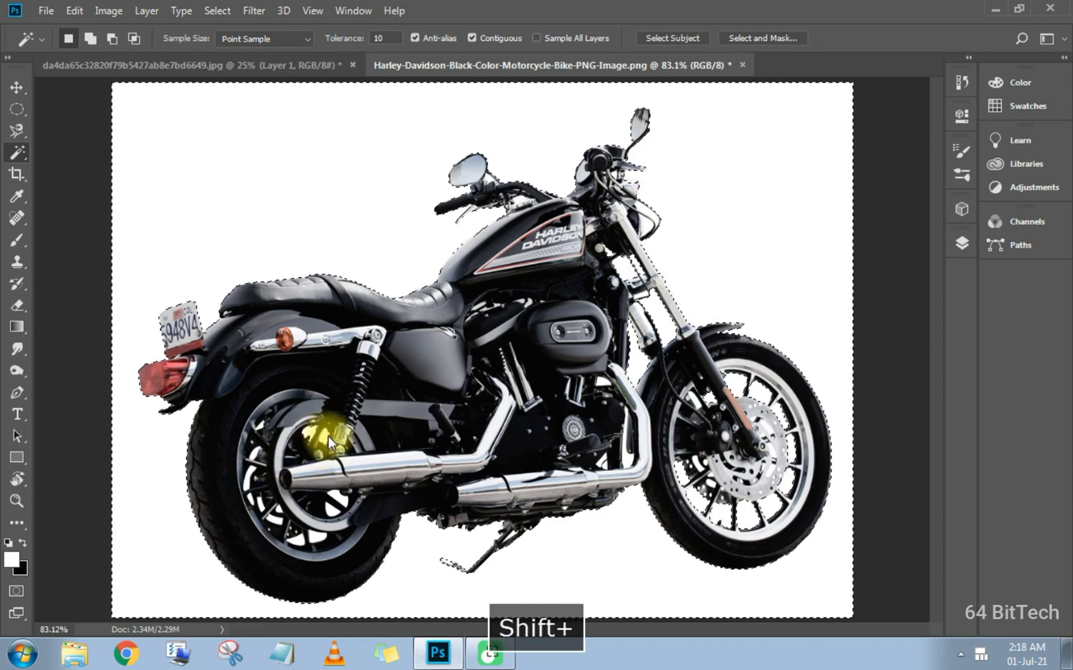
left_click(337, 501, "shift")
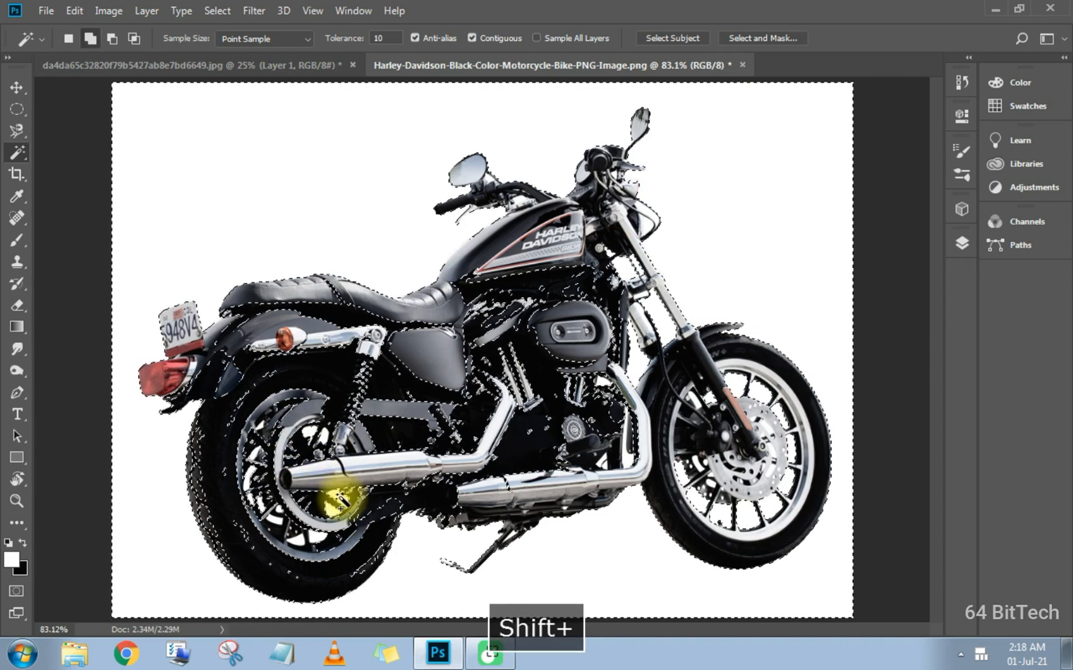
key("ctrl+alt+z")
left_click(702, 467, "shift")
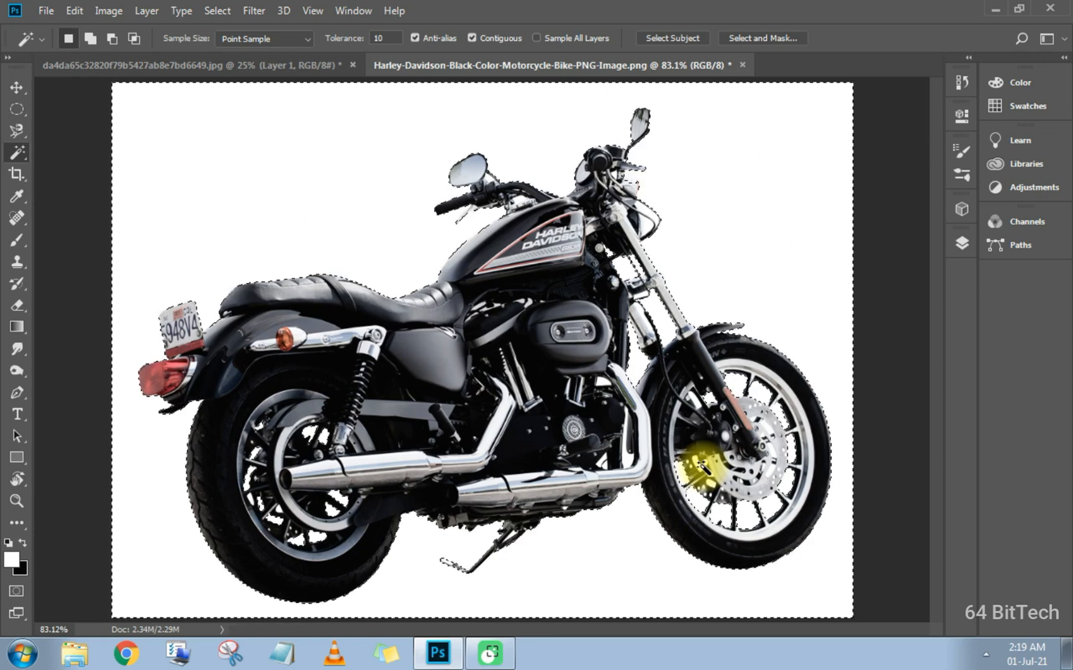
Invert the selection and copy the motorcycle onto a new layer named Layer 1
key("ctrl+shift+i")
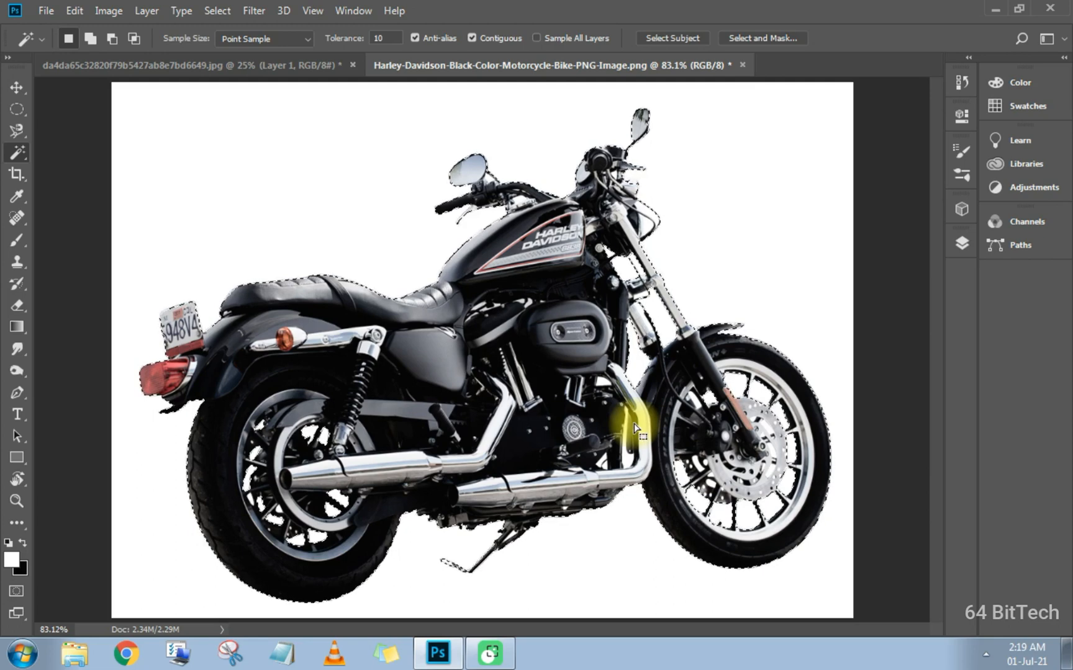
key("ctrl+alt+j")
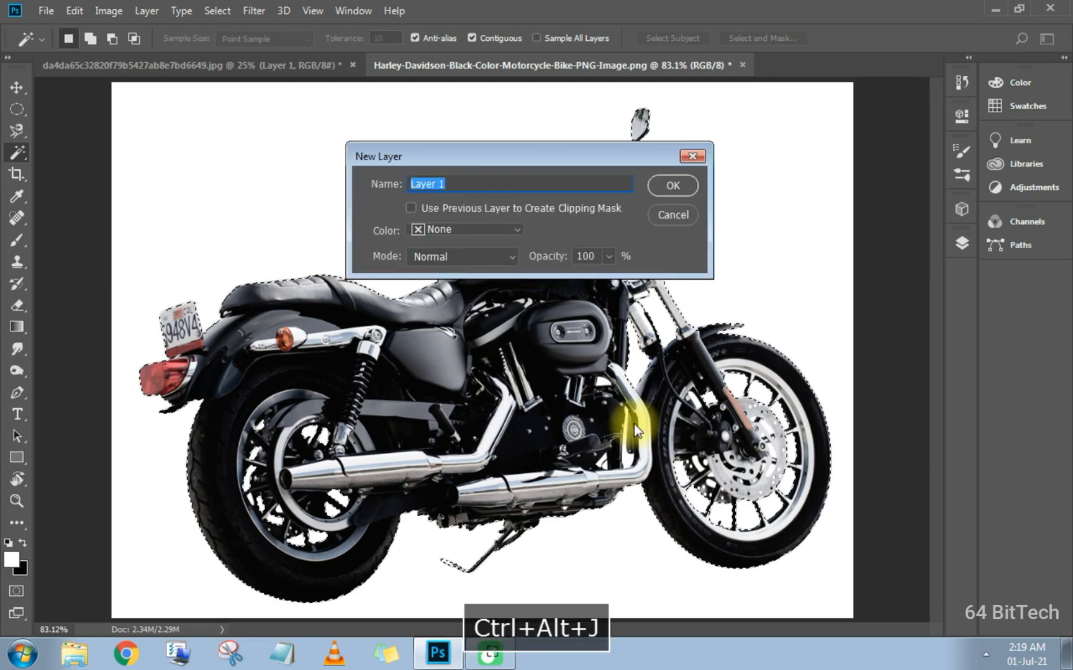
key("Return")
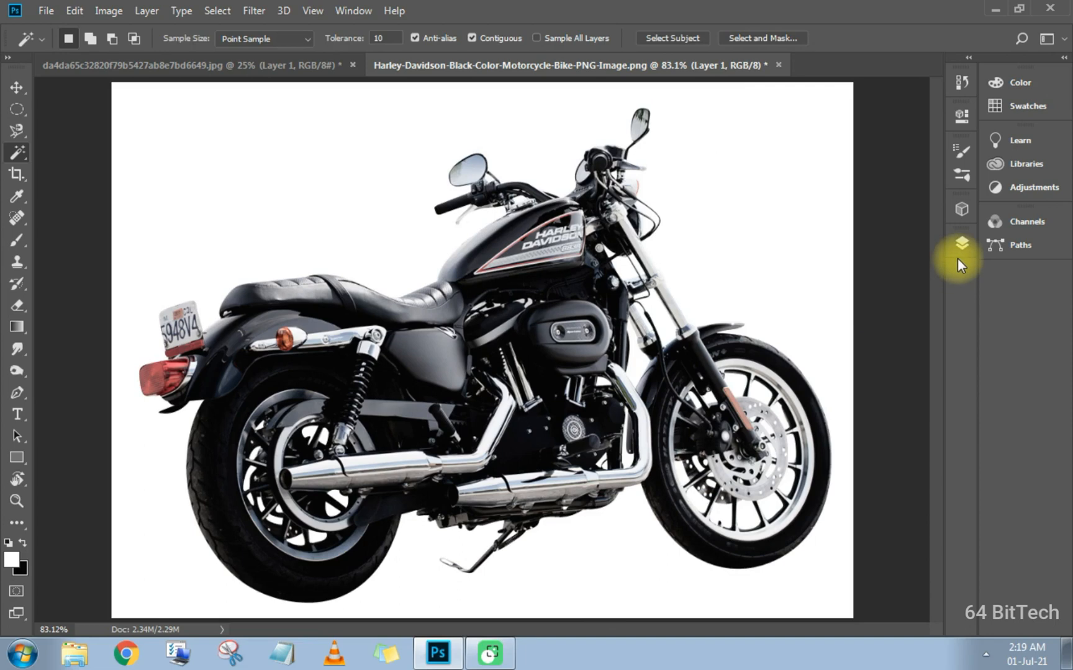
Hide the Background layer and move the motorcycle cut-out slightly up and to the left
left_click(961, 246)
left_click(759, 365)
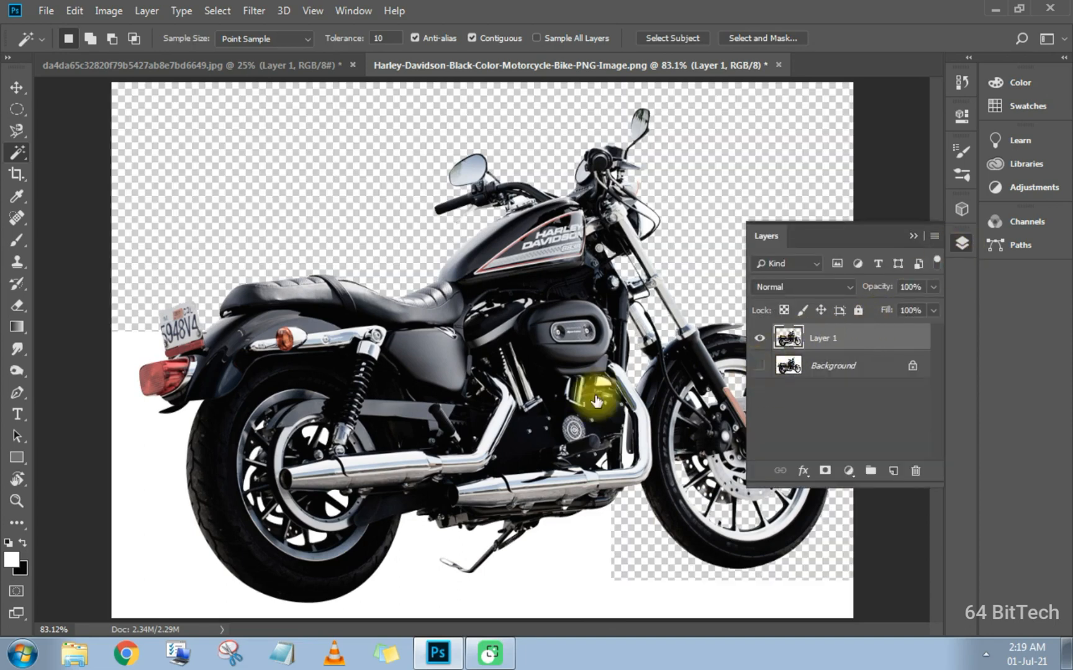
key("v")
left_click_drag(507, 349, 492, 326)
Examine the cut-out's edges along the seat and fuel tank up close, and return to the whole image
key("z")
left_click_drag(394, 268, 466, 328)
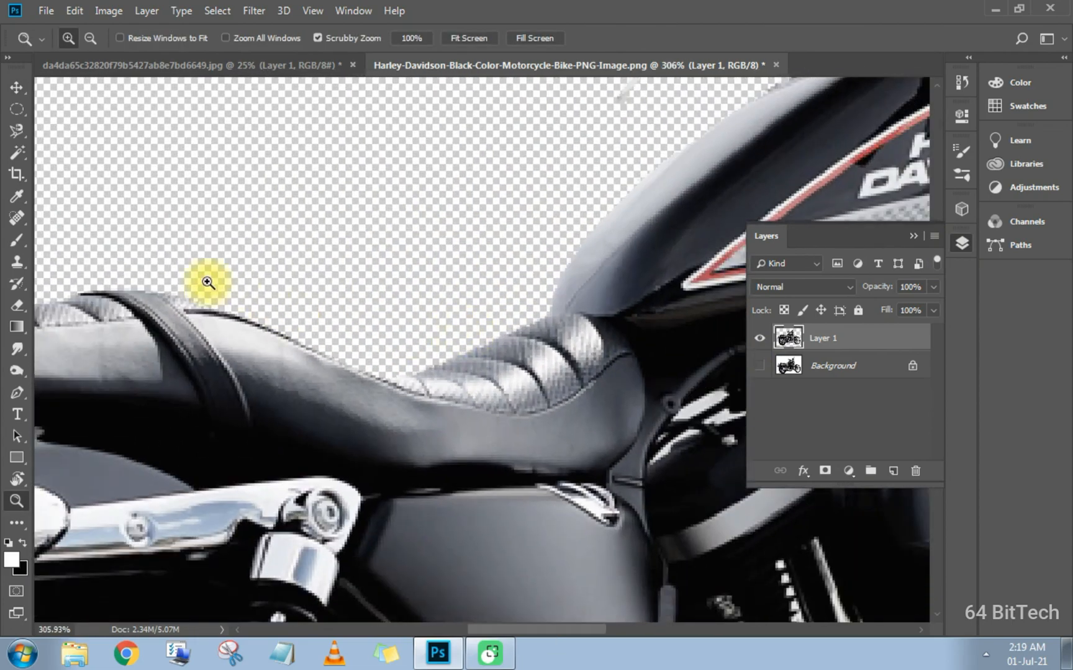
left_click_drag(159, 283, 89, 164)
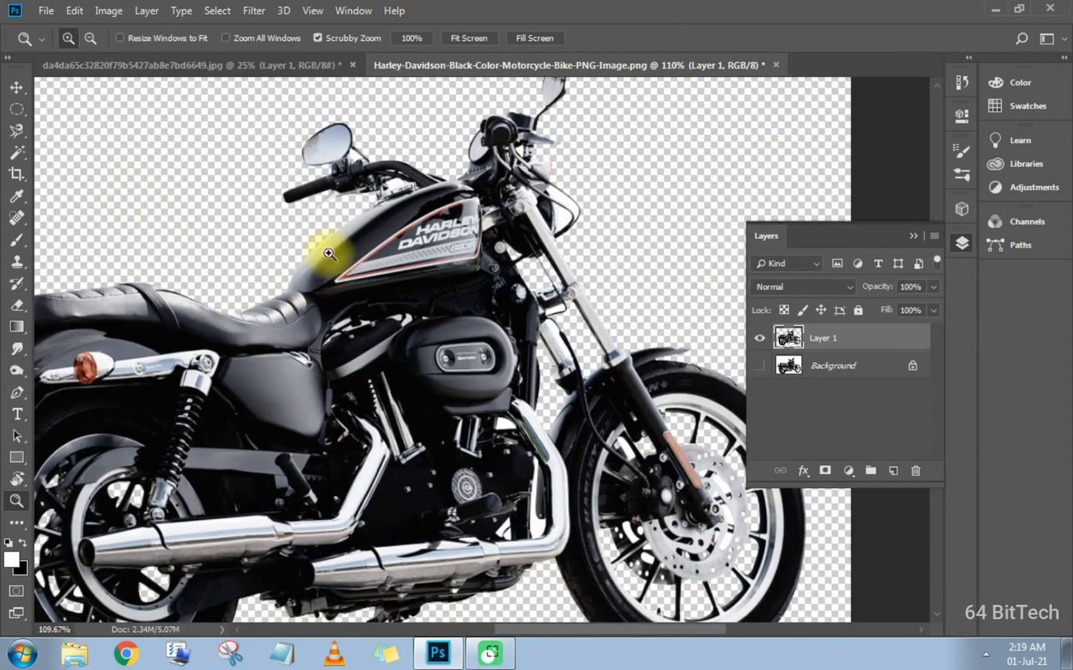
left_click_drag(312, 193, 291, 166)
left_click(291, 166)
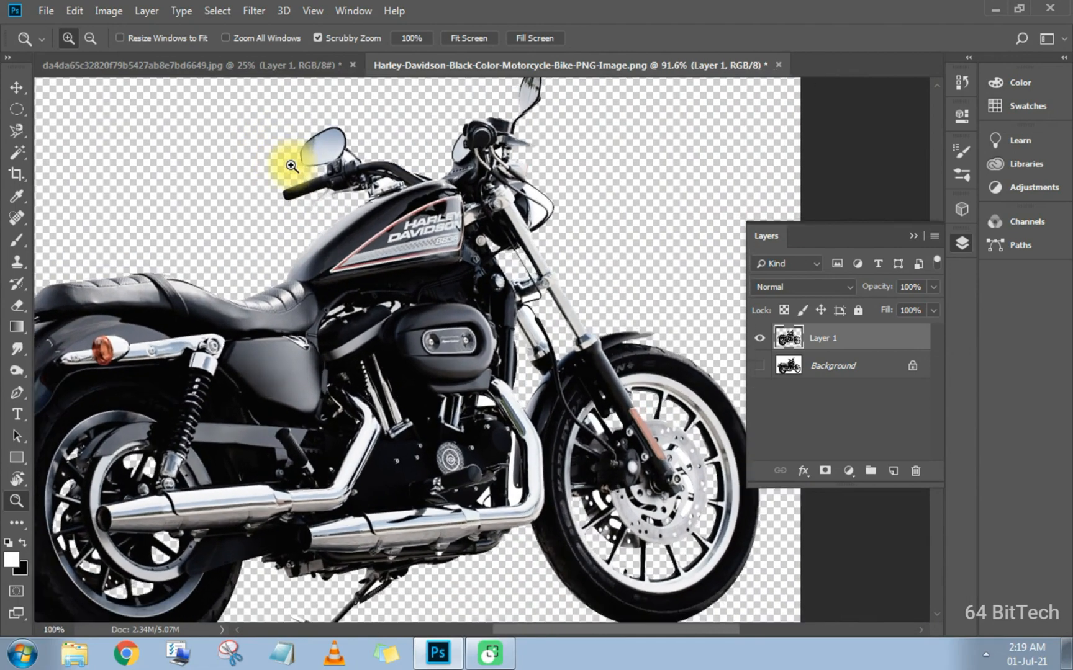
right_click(291, 166)
left_click(313, 175)
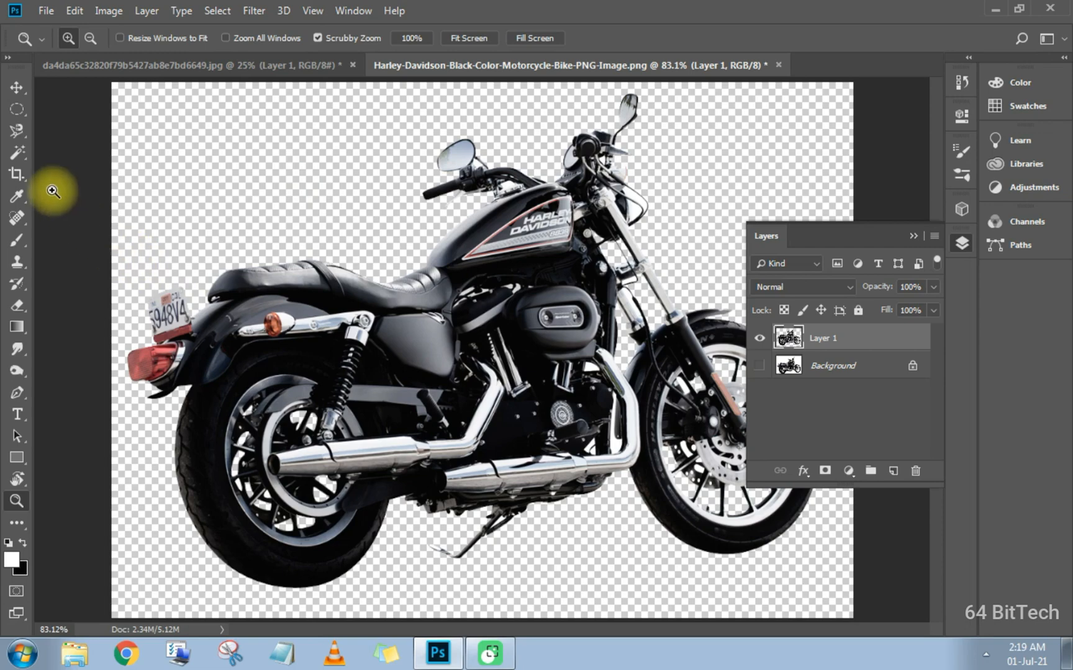
Examine the cut-out around the number plate, engine and exhaust pipes up close, and return to the whole image
left_click_drag(148, 273, 227, 371)
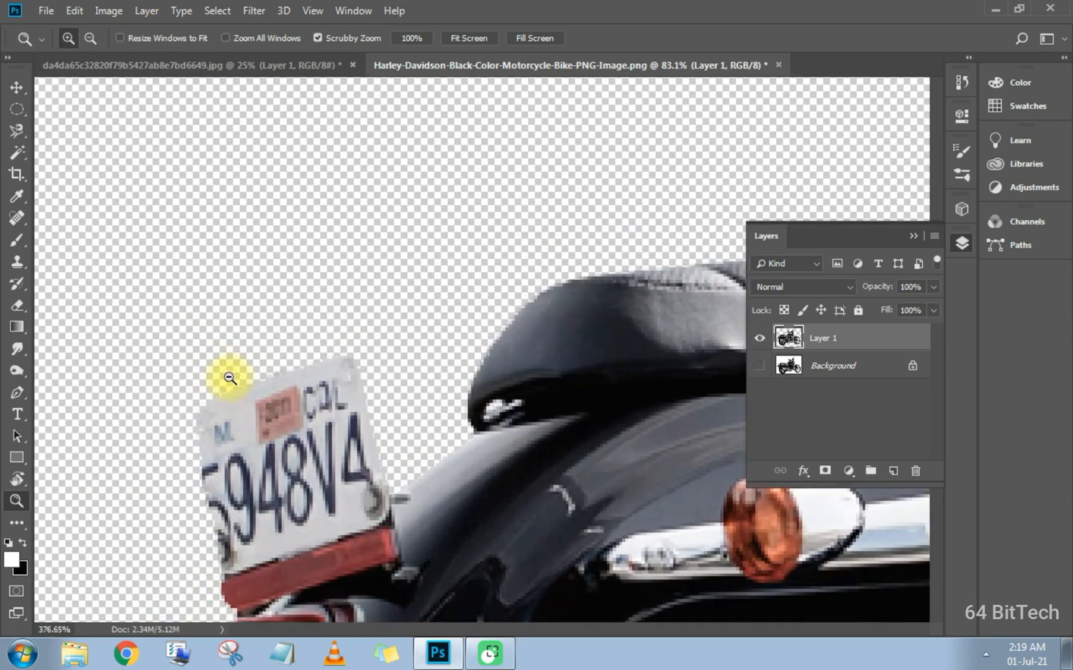
right_click(227, 372)
left_click(273, 383)
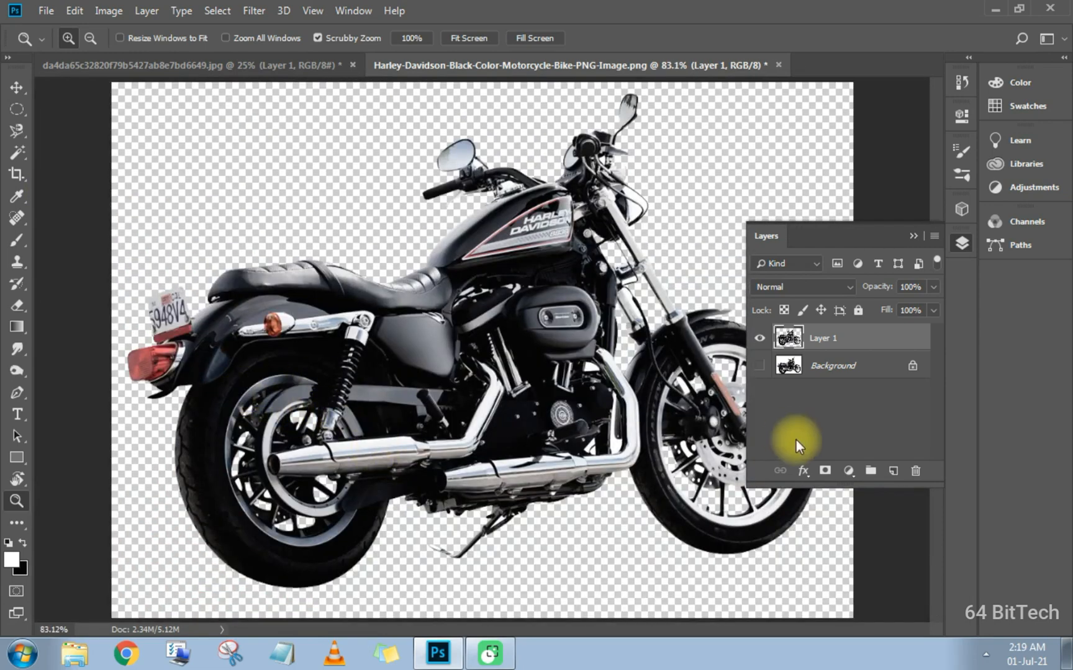
left_click_drag(683, 462, 748, 550)
right_click(580, 398)
left_click(600, 407)
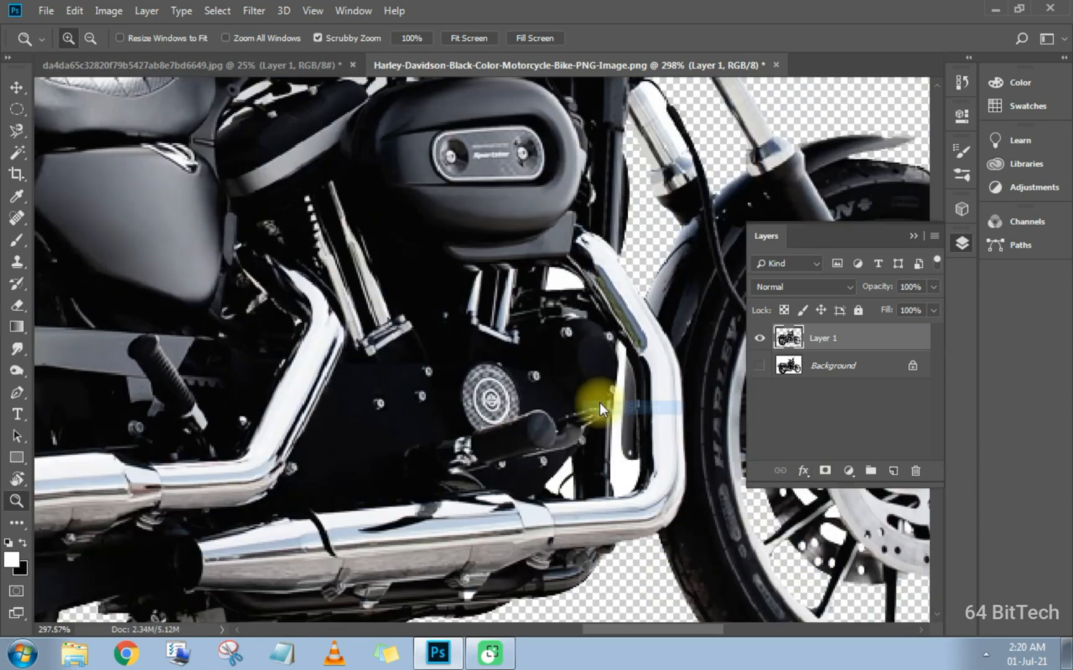
left_click_drag(627, 425, 600, 423)
right_click(600, 423)
left_click(633, 435)
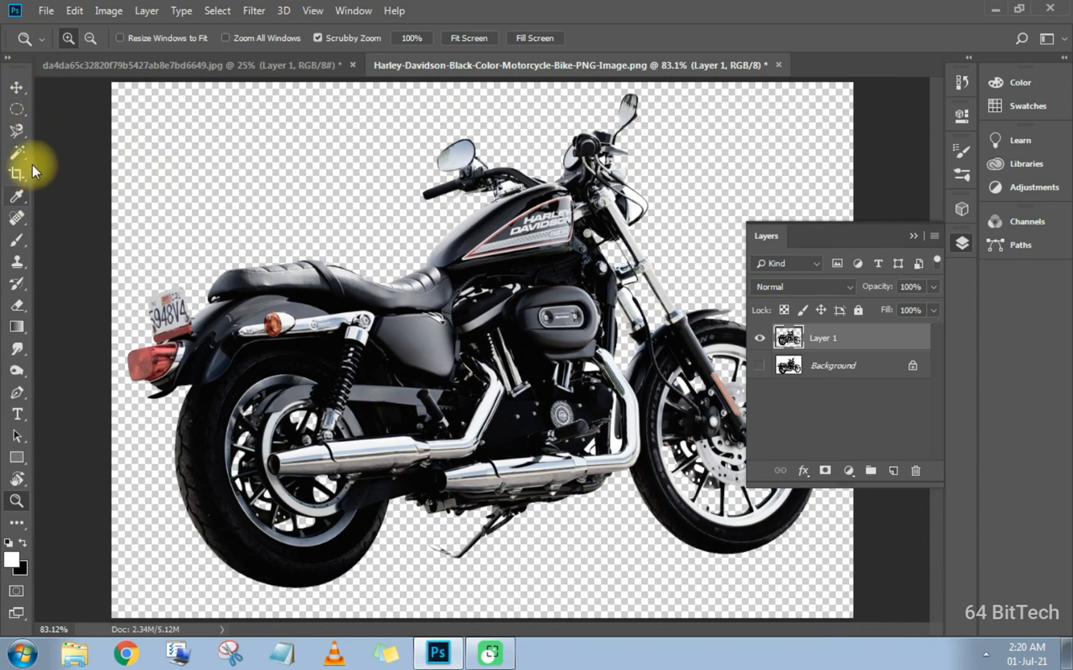
Collapse the layer list and, with the Crop tool active, undo the motorcycle layer's last move
left_click(912, 236)
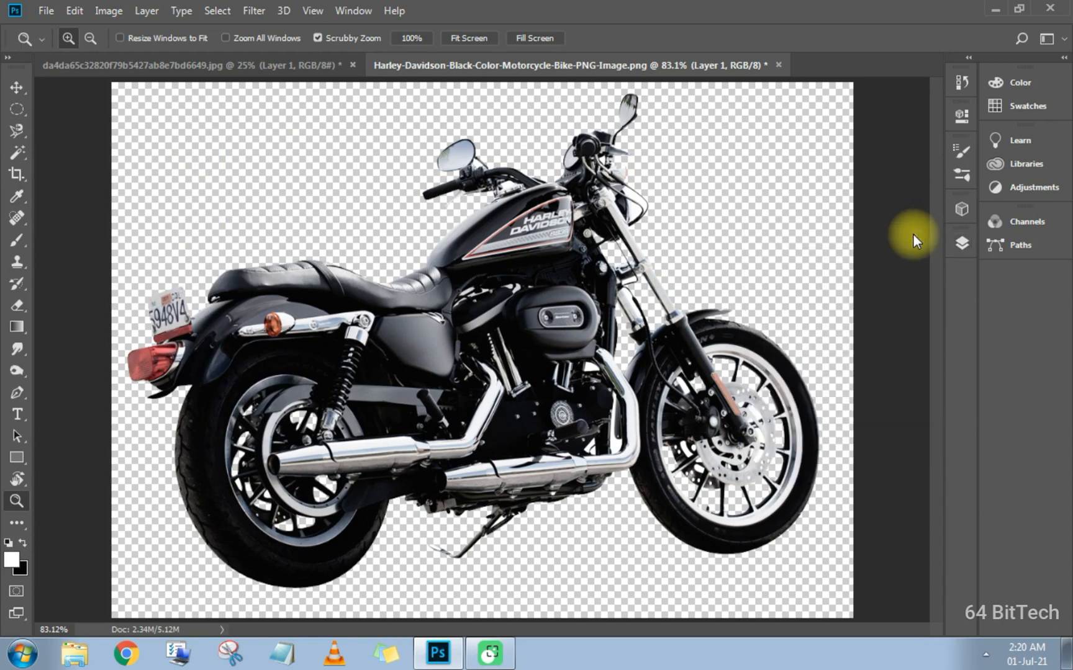
left_click(16, 174)
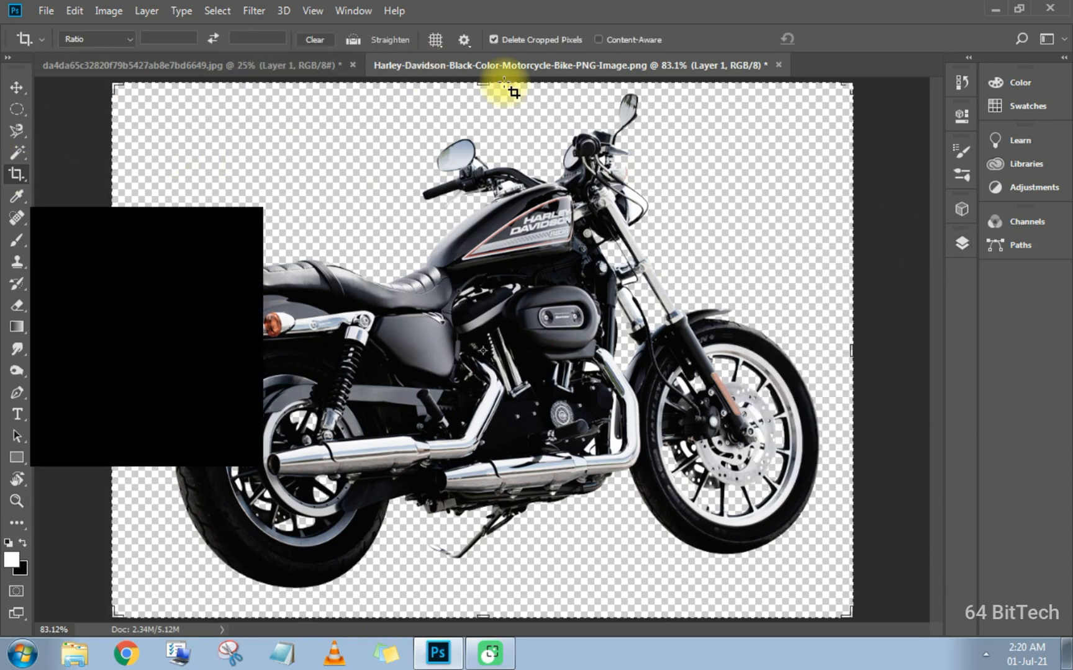
key("ctrl+alt+z")
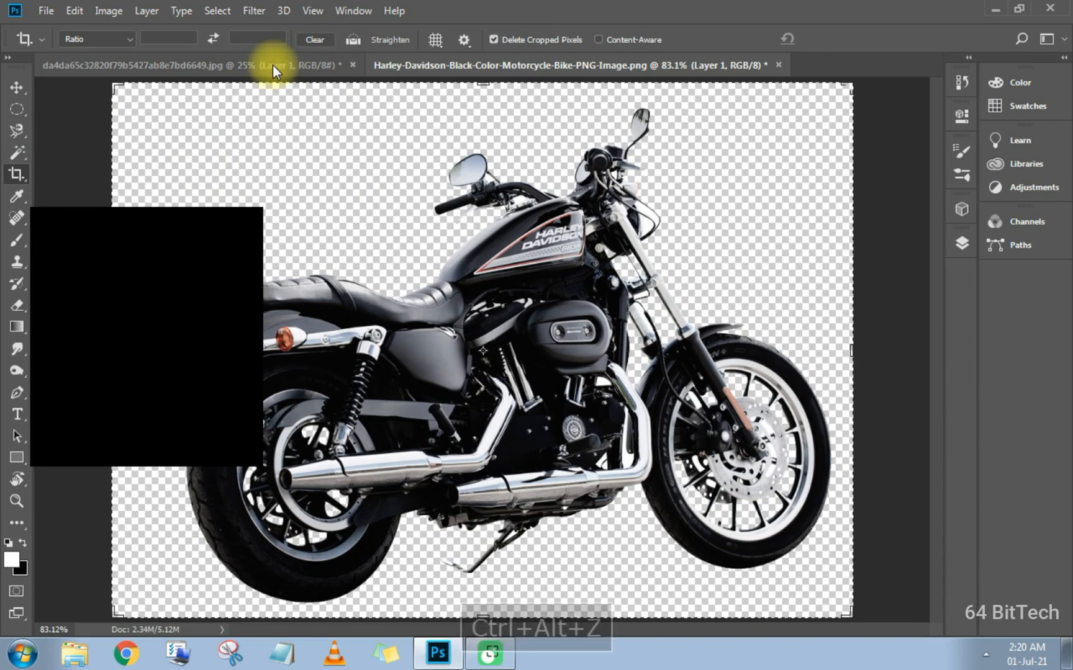
left_click(272, 64)
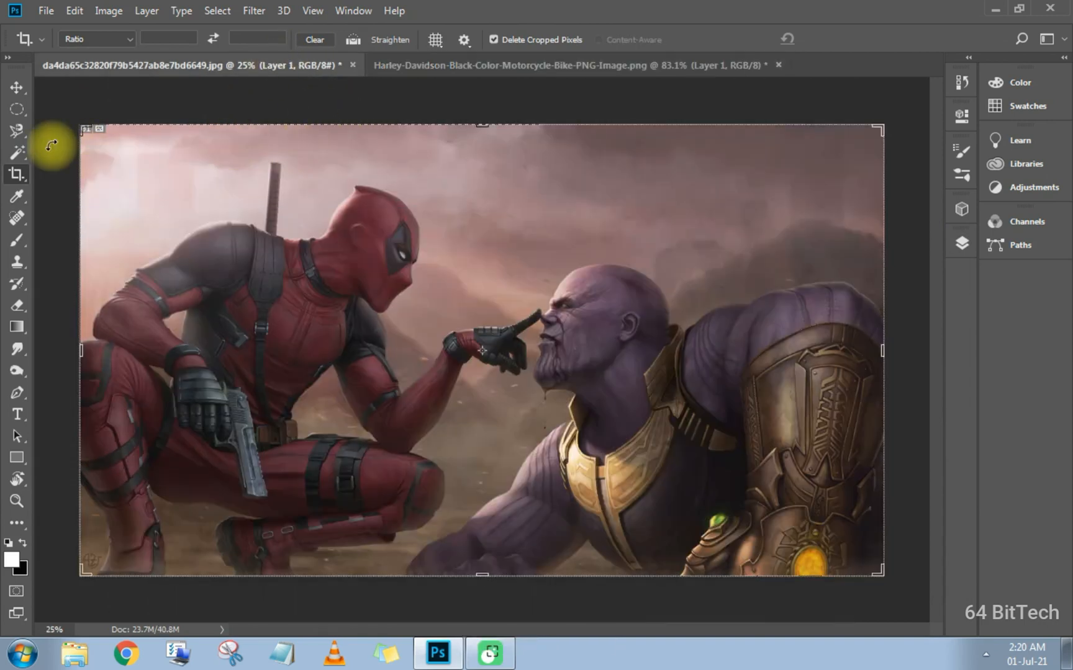
left_click(18, 153)
left_click(18, 173)
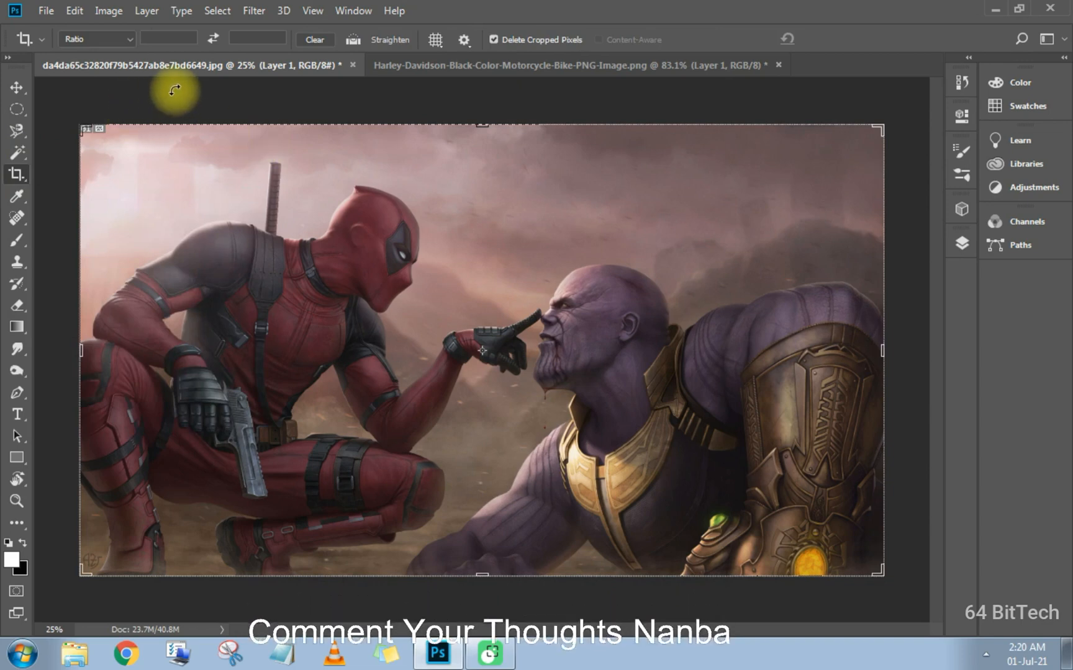
left_click(449, 63)
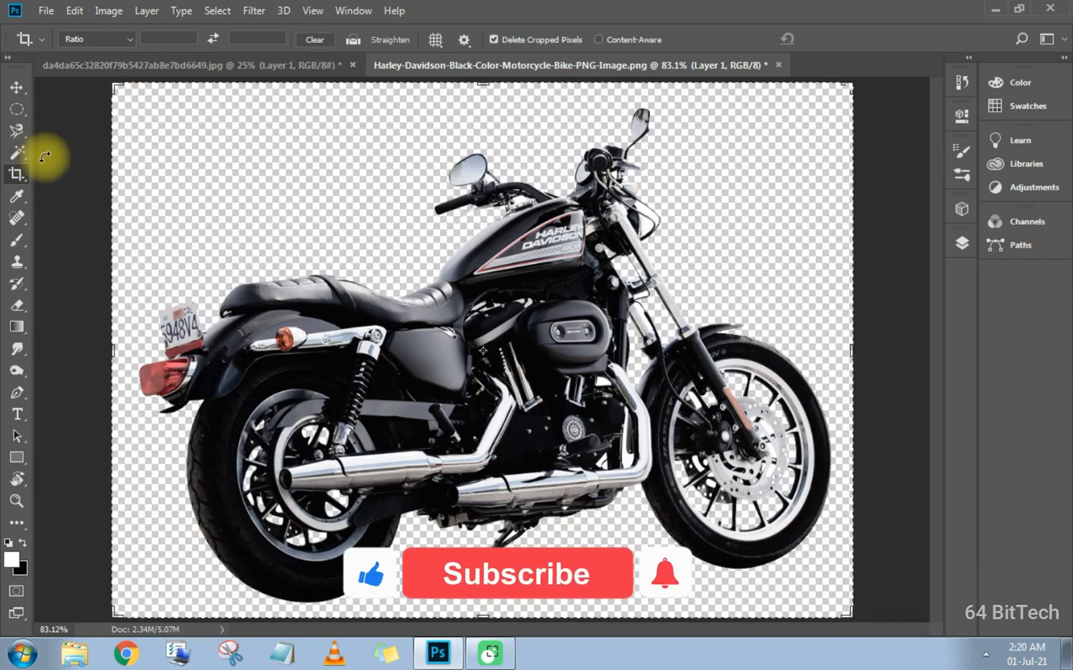
left_click(18, 152)
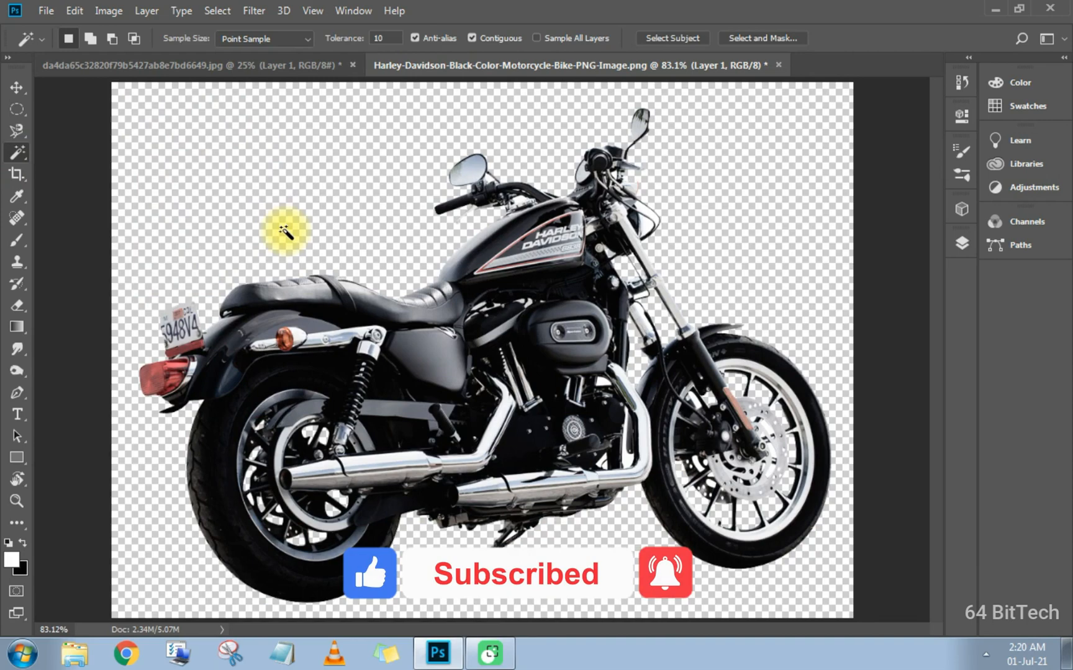
Switch to the Deadpool and Thanos image and activate the Crop tool
left_click(312, 74)
left_click(19, 176)
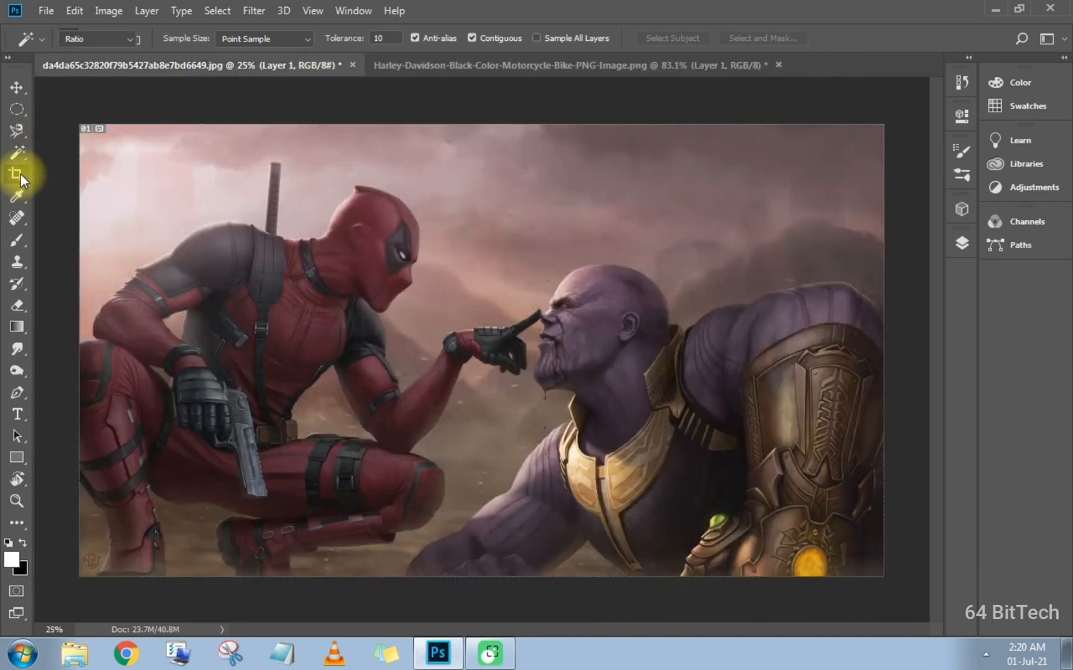